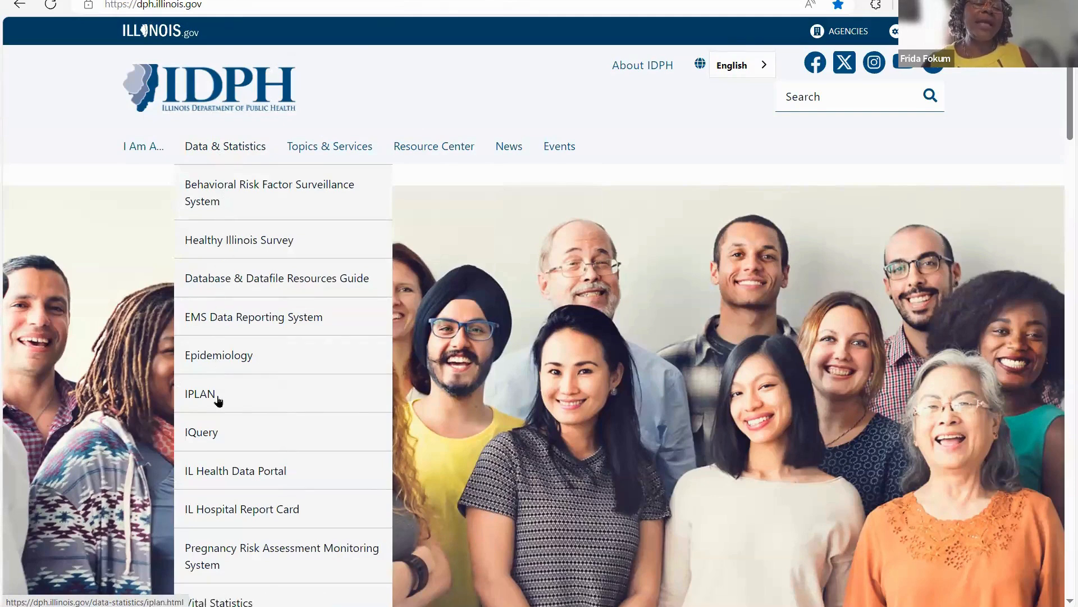
Step: Open the IQuery page from the IDPH data and statistics resources and review its description, access note and resource list
left_click(210, 437)
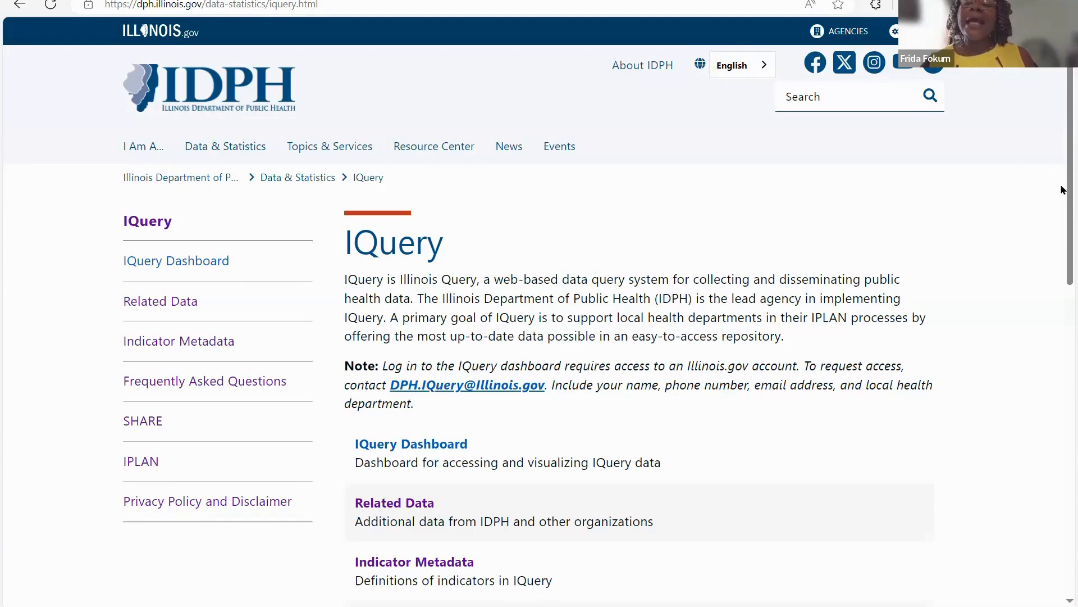
scroll(1061, 225, "down", 3)
scroll(1061, 254, "down", 1)
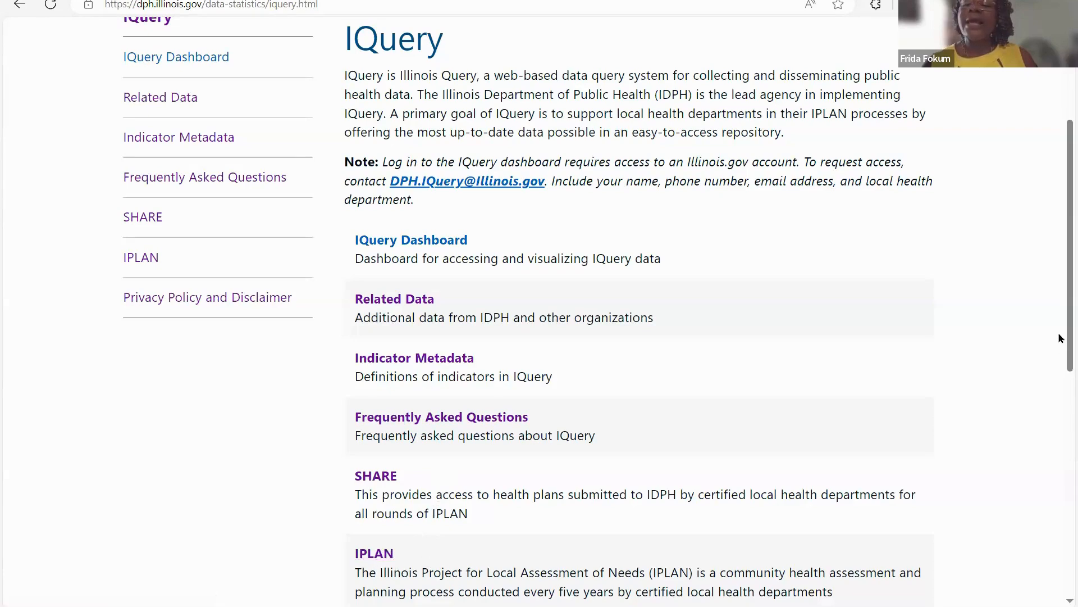
left_click_drag(1064, 362, 1065, 415)
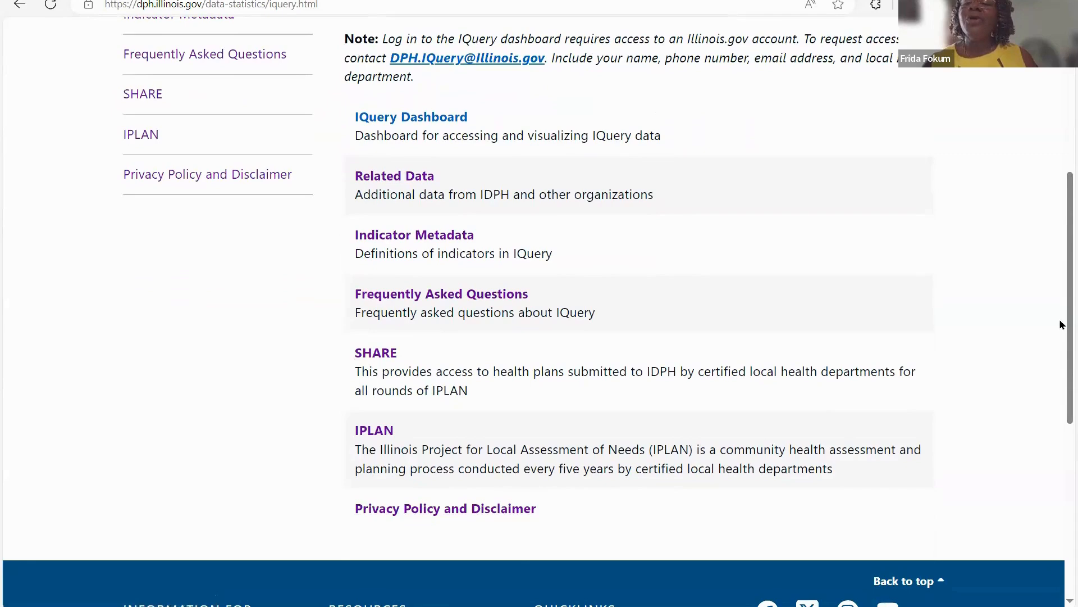
scroll(1061, 325, "up", 3)
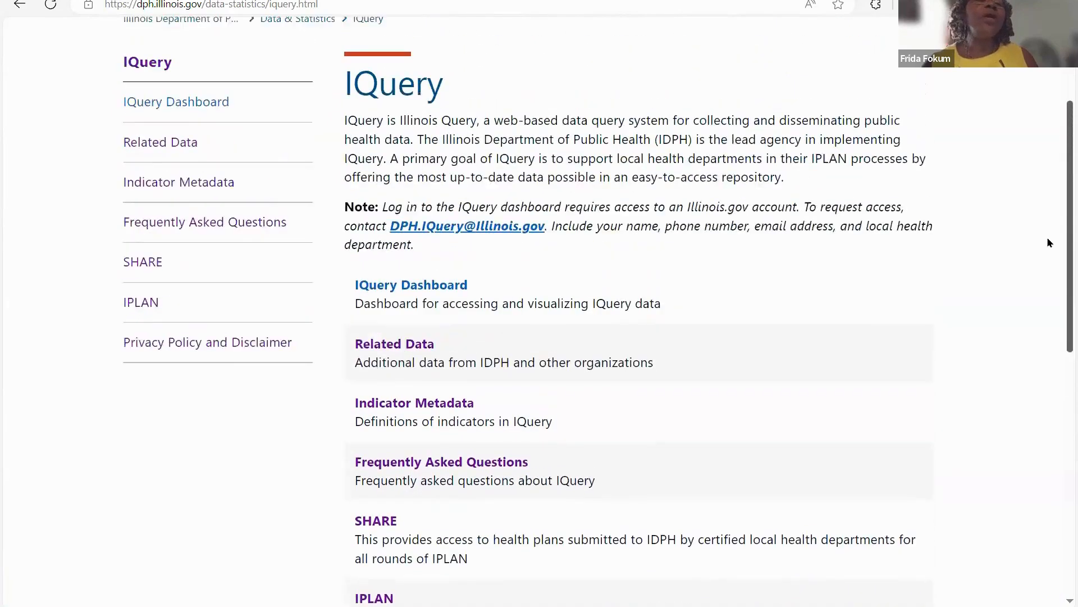
scroll(1048, 238, "up", 1)
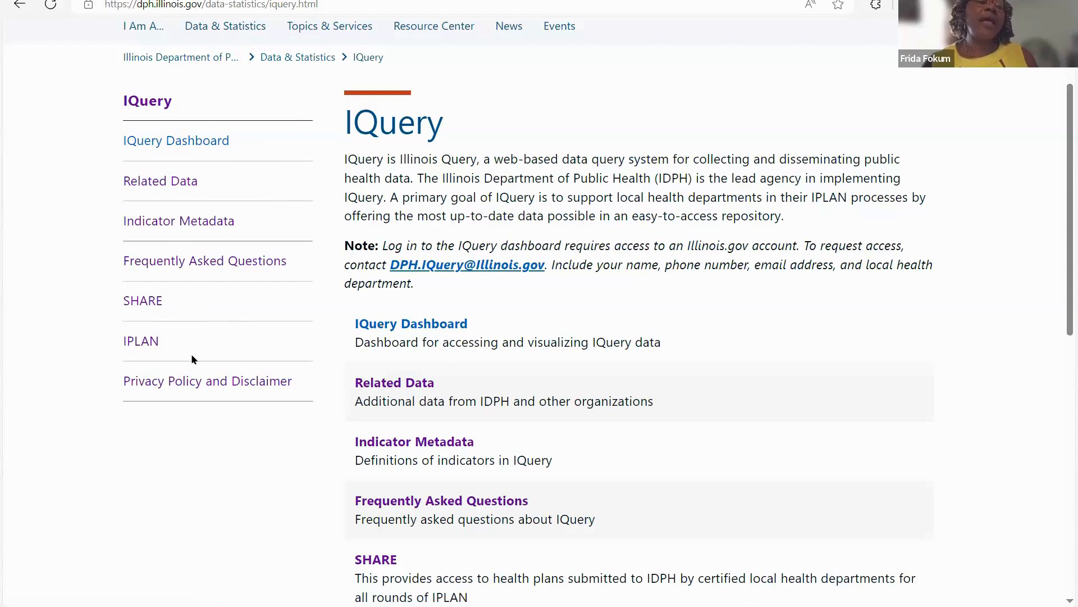
Step: Open the Indicator Metadata document and view the American Community Survey Indicators in its table of contents
left_click(211, 224)
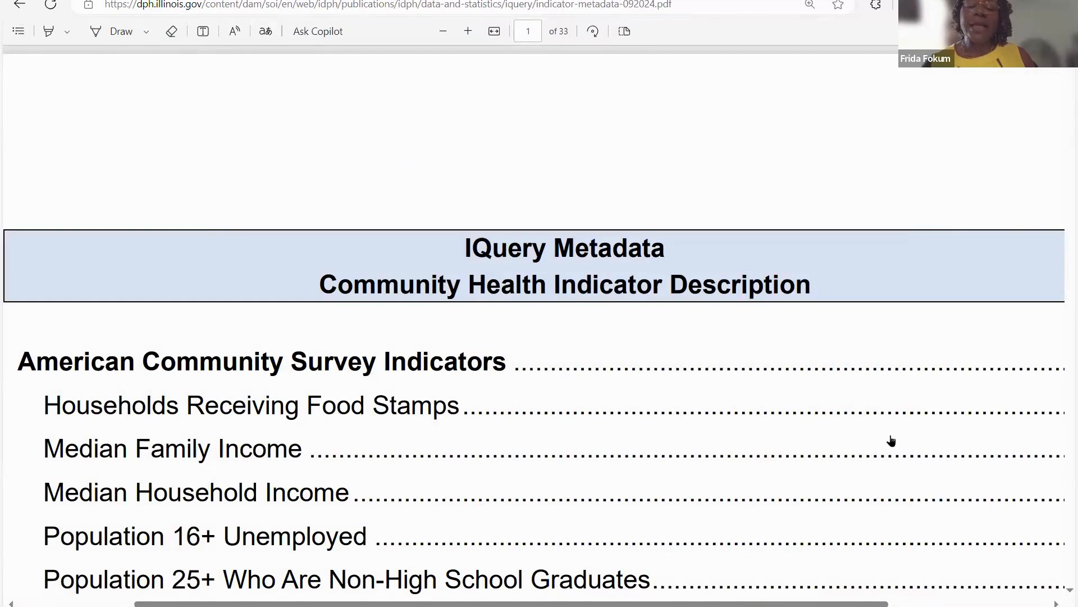
left_click_drag(594, 604, 551, 604)
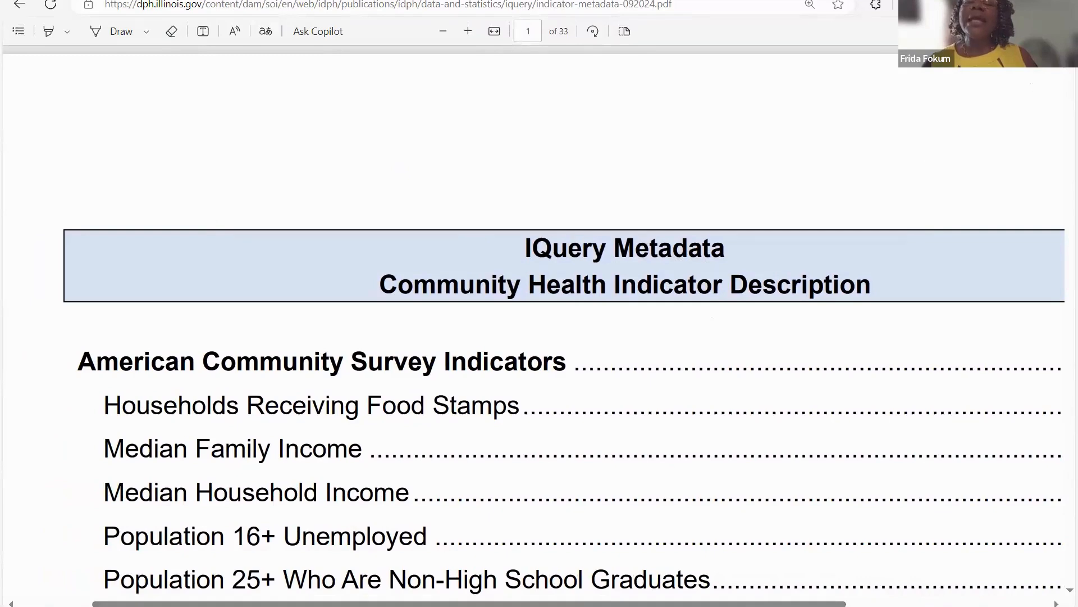
scroll(539, 337, "down", 1)
scroll(539, 337, "down", 2)
scroll(540, 337, "up", 1)
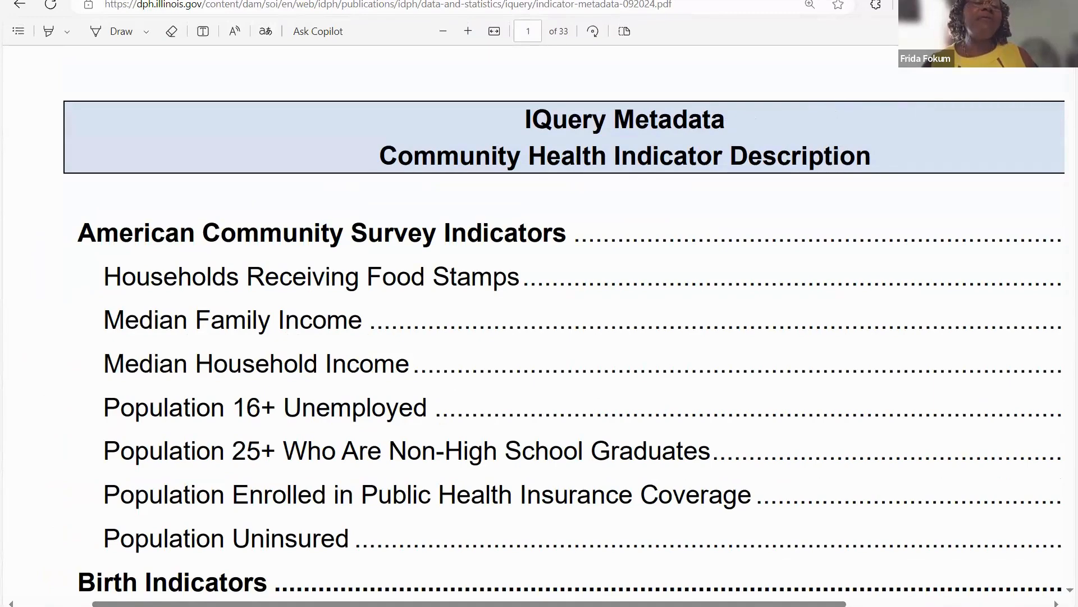
Step: Examine the rest of the metadata table of contents, from the birth and death indicators through the sexually transmitted infection entries
scroll(540, 326, "down", 5)
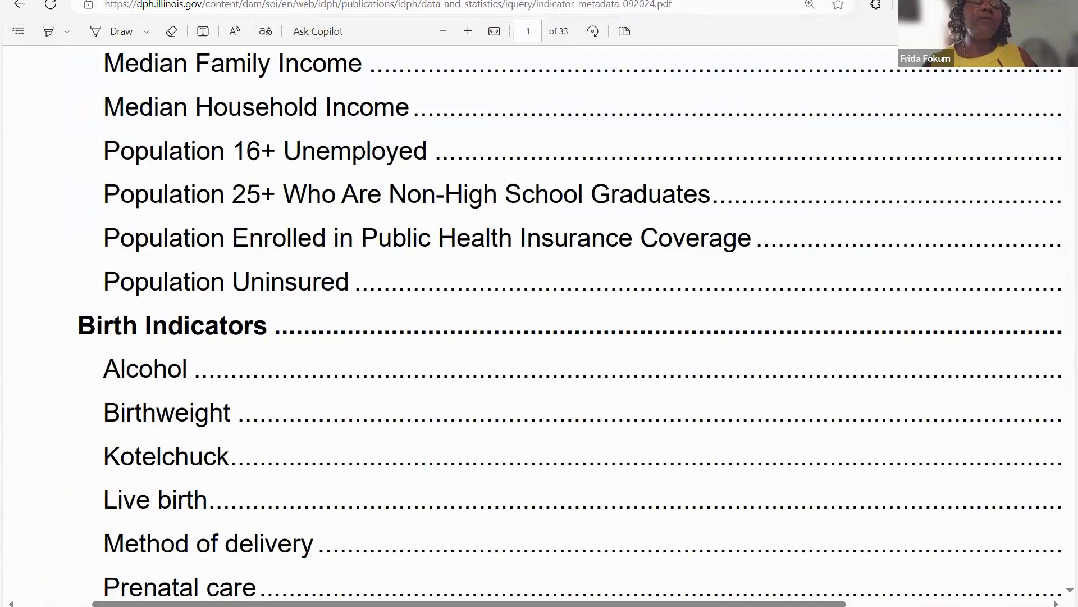
scroll(539, 326, "down", 2)
scroll(539, 315, "down", 3)
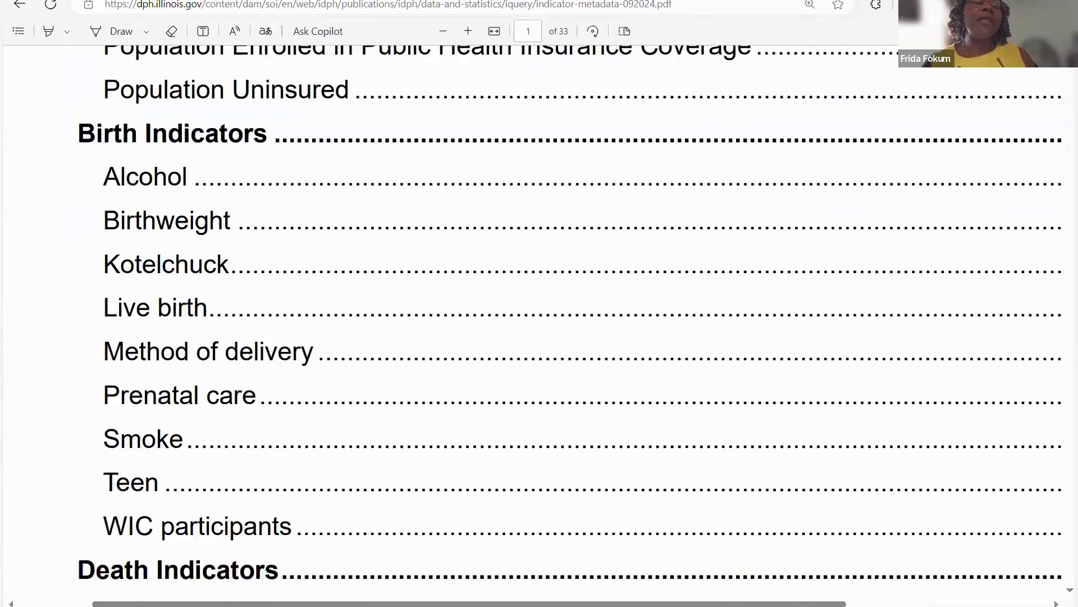
scroll(539, 314, "up", 4)
scroll(540, 314, "down", 7)
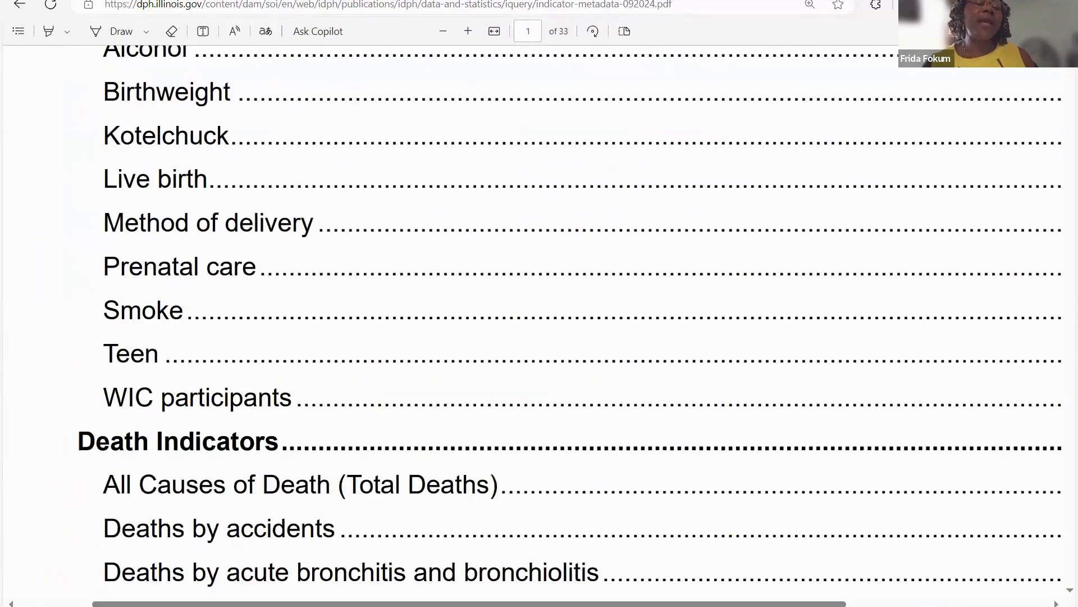
scroll(539, 314, "down", 3)
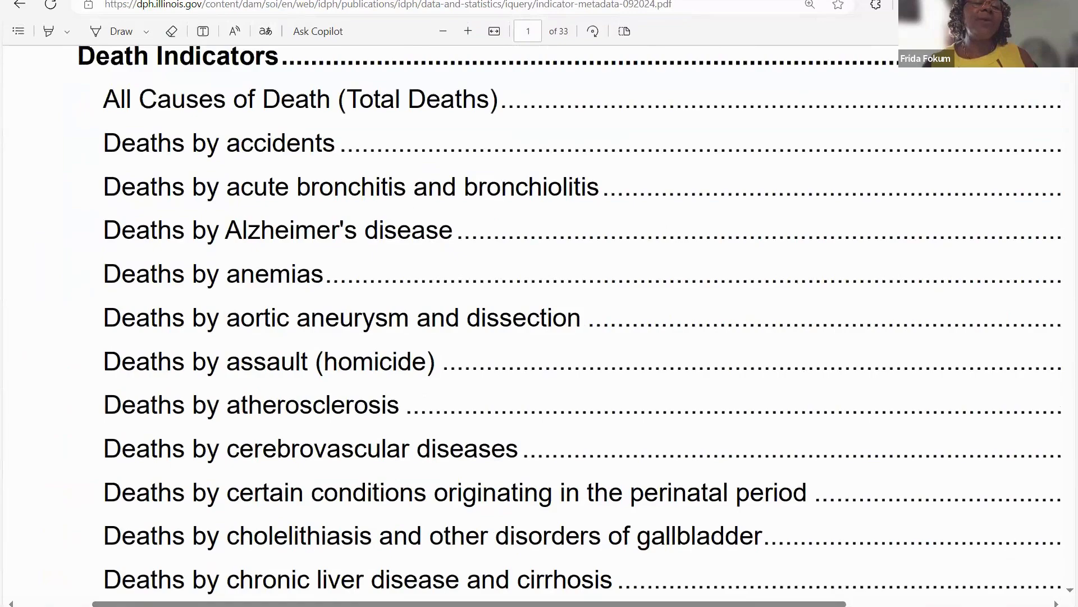
scroll(539, 314, "down", 10)
scroll(1063, 73, "down", 20)
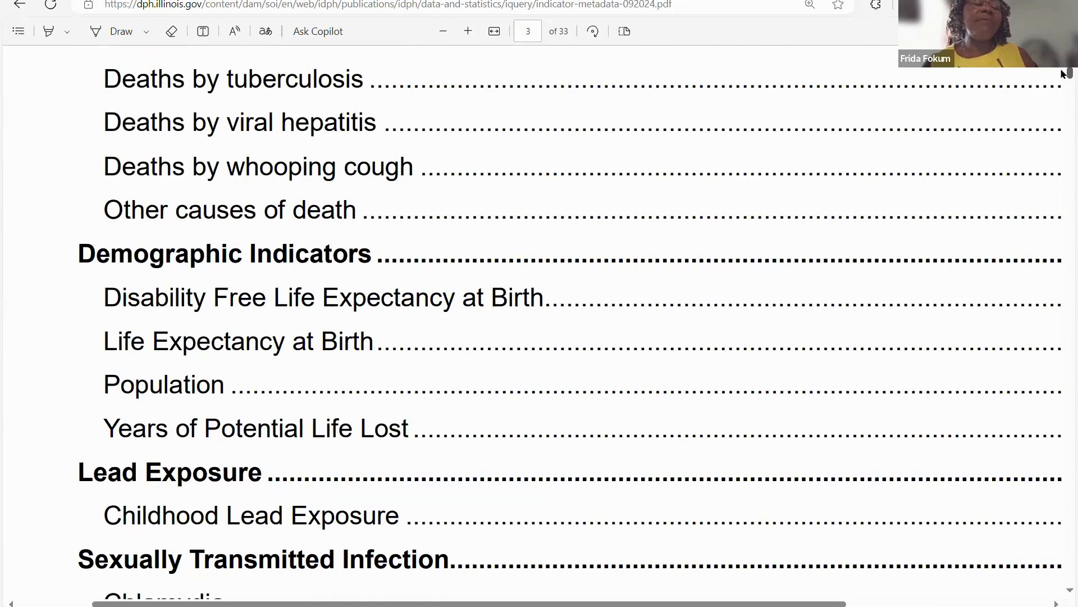
scroll(1062, 74, "down", 5)
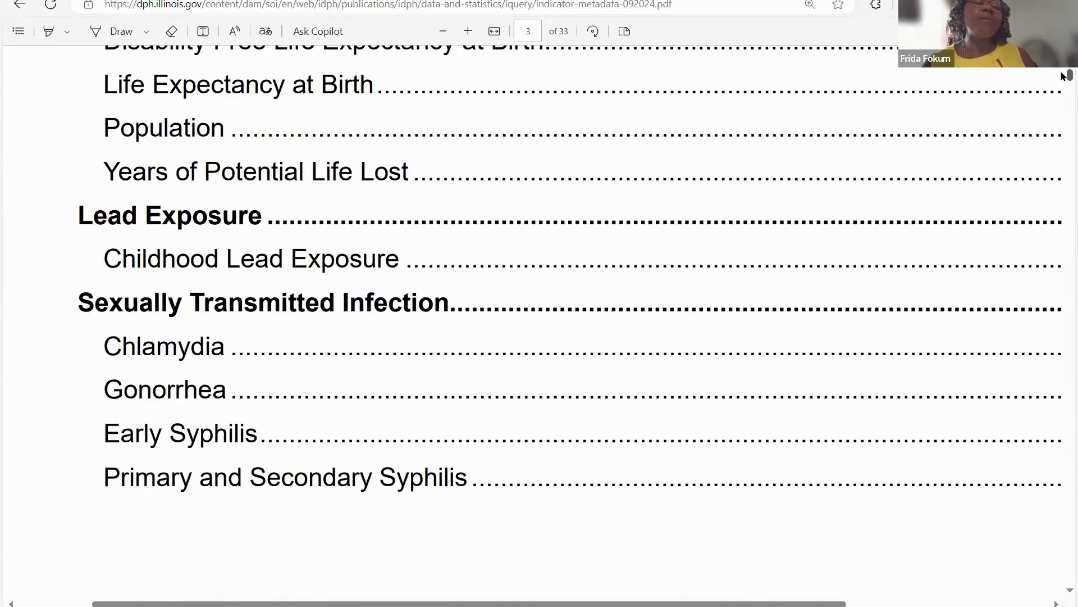
Step: Go to the Method of delivery entry from the Birth Indicators list and read its metadata table
left_click_drag(1069, 75, 1069, 52)
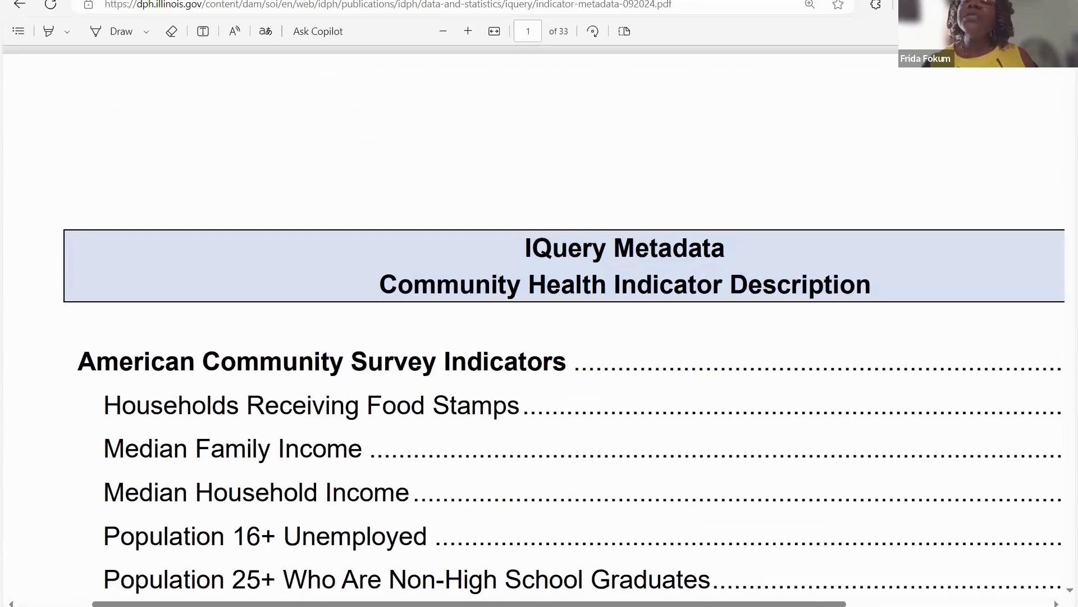
scroll(562, 325, "down", 4)
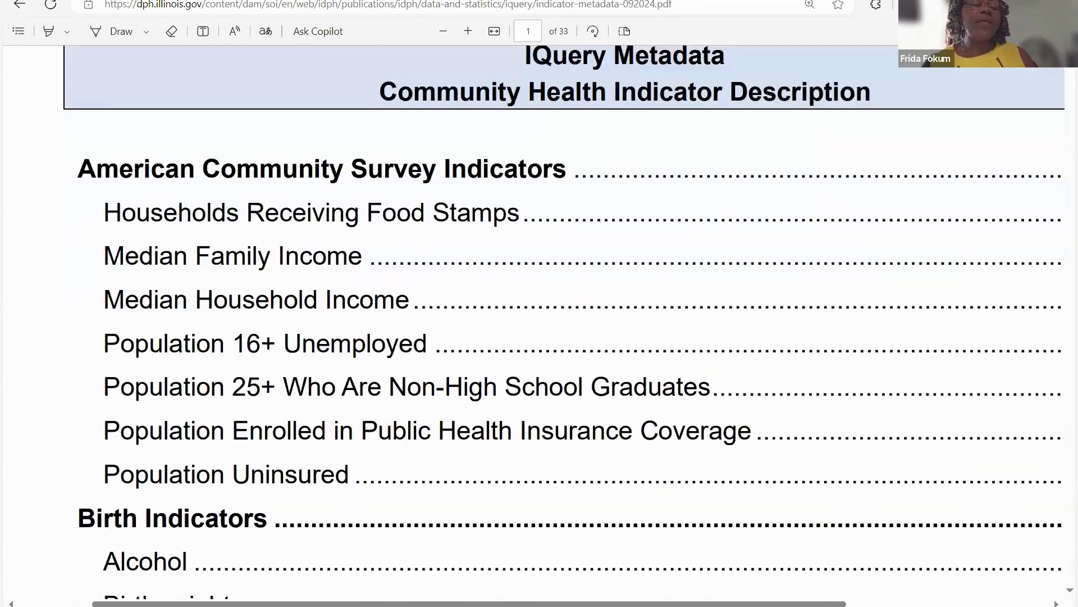
scroll(562, 326, "down", 8)
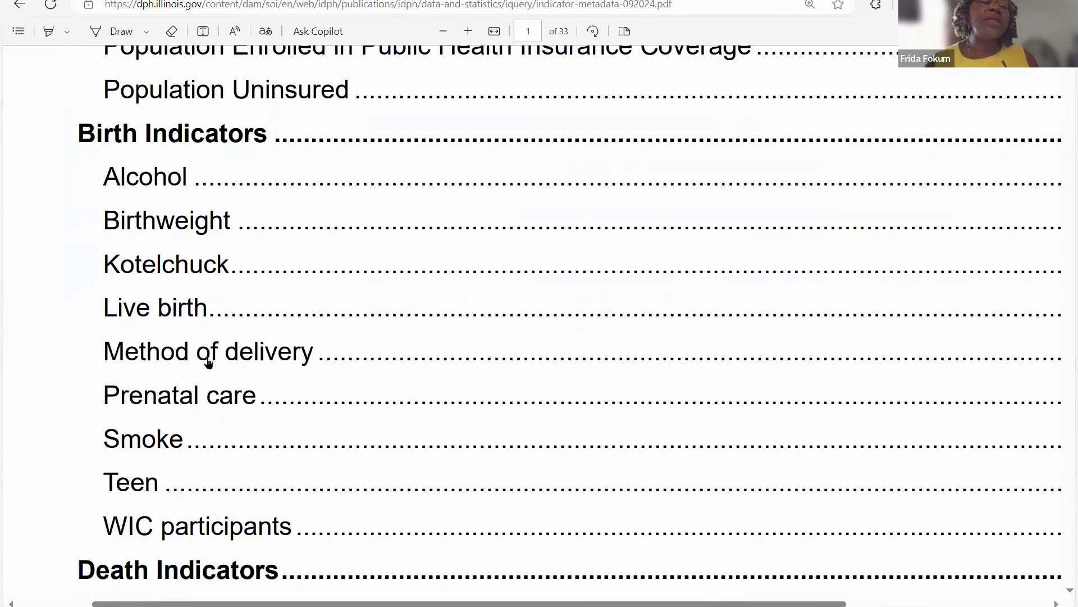
left_click(175, 358)
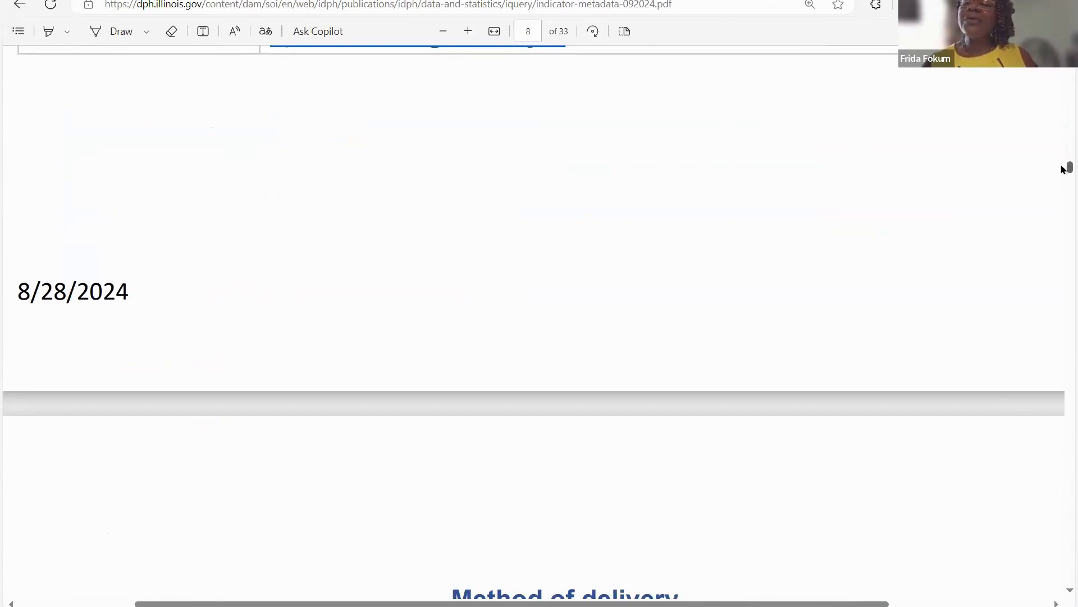
left_click_drag(1064, 170, 1063, 174)
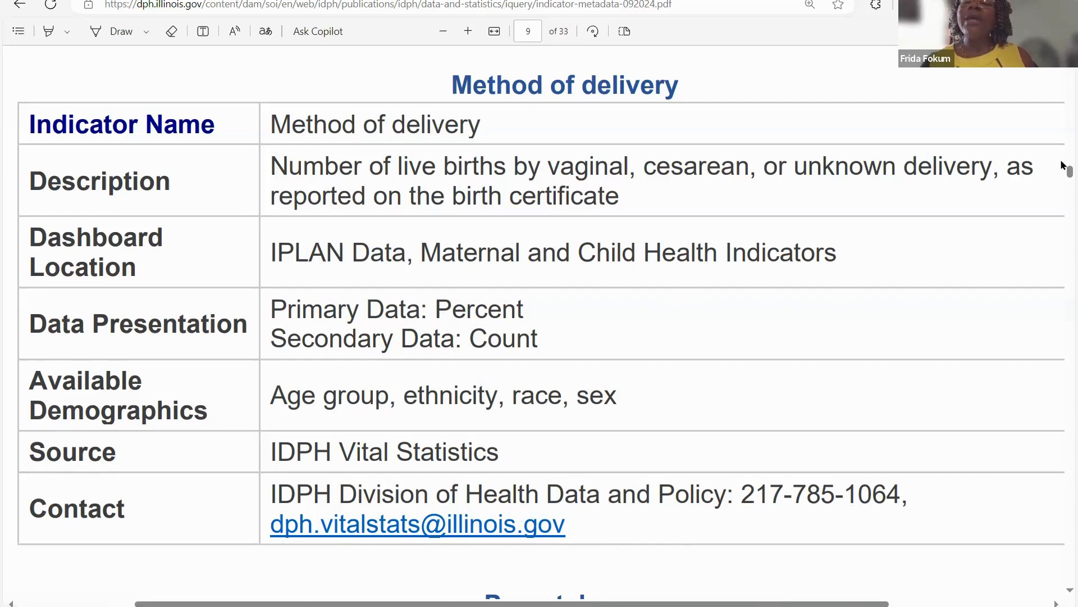
Step: Leave the metadata document and return to the IQuery overview page
scroll(1062, 157, "up", 10)
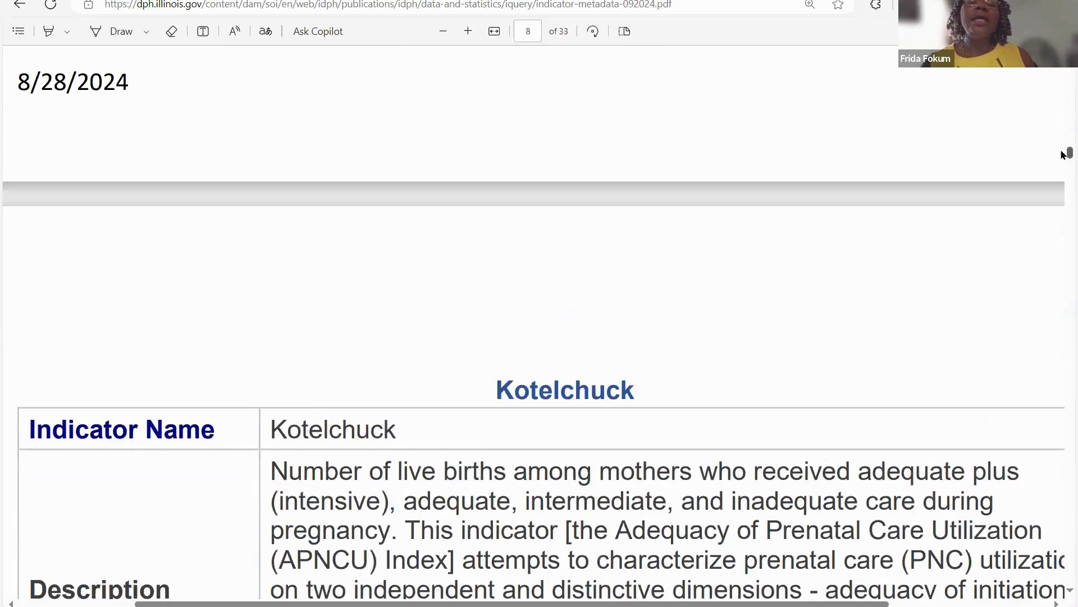
left_click_drag(1062, 154, 1062, 46)
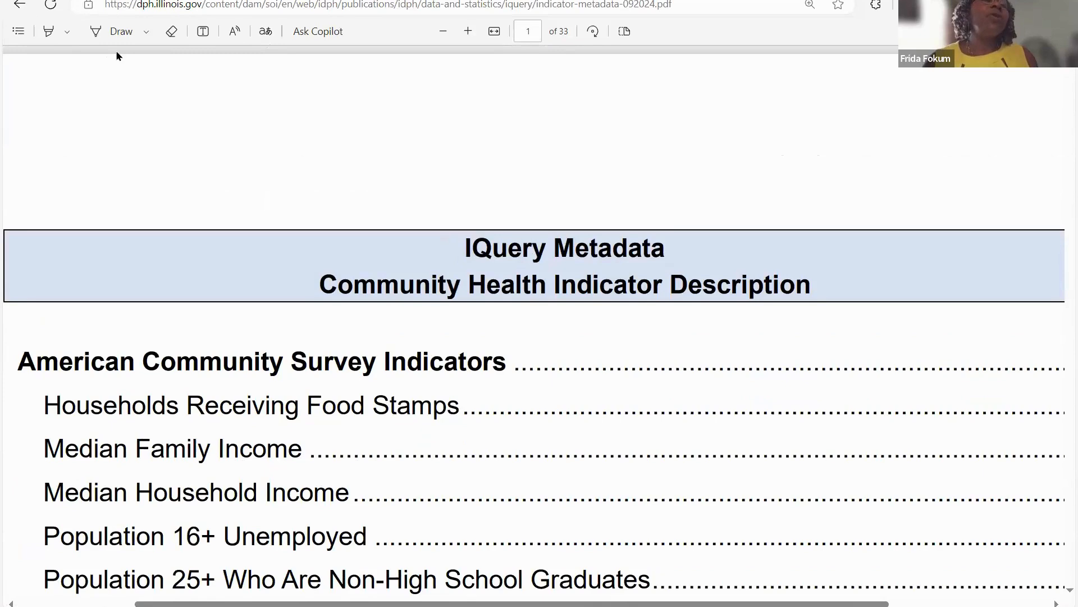
right_click(20, 6)
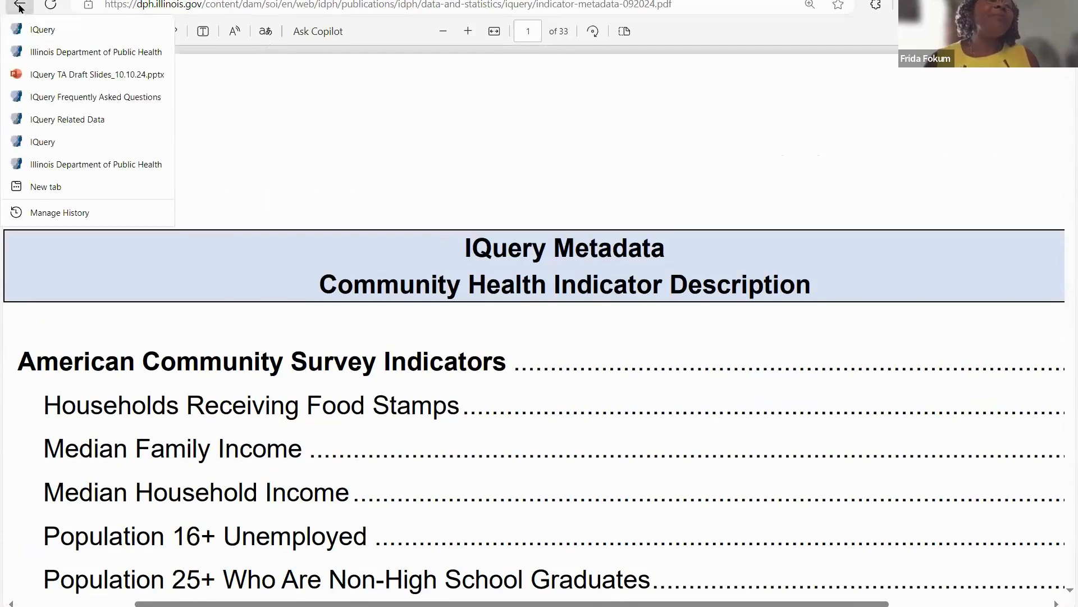
left_click(32, 31)
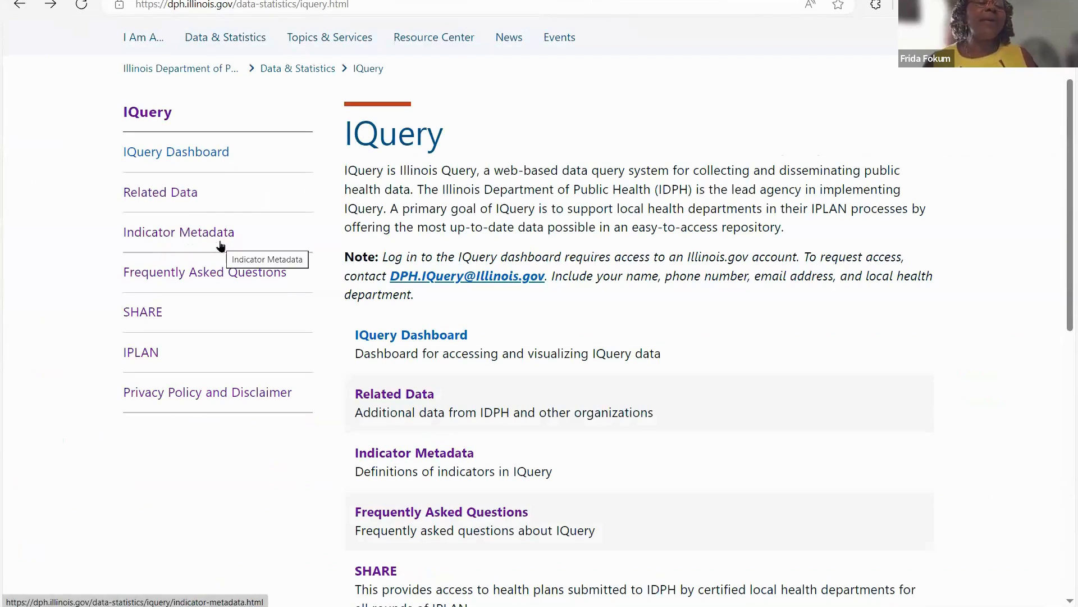
Step: Open the IQuery Frequently Asked Questions and skim the answers down to the IPLAN community health categories
left_click(173, 277)
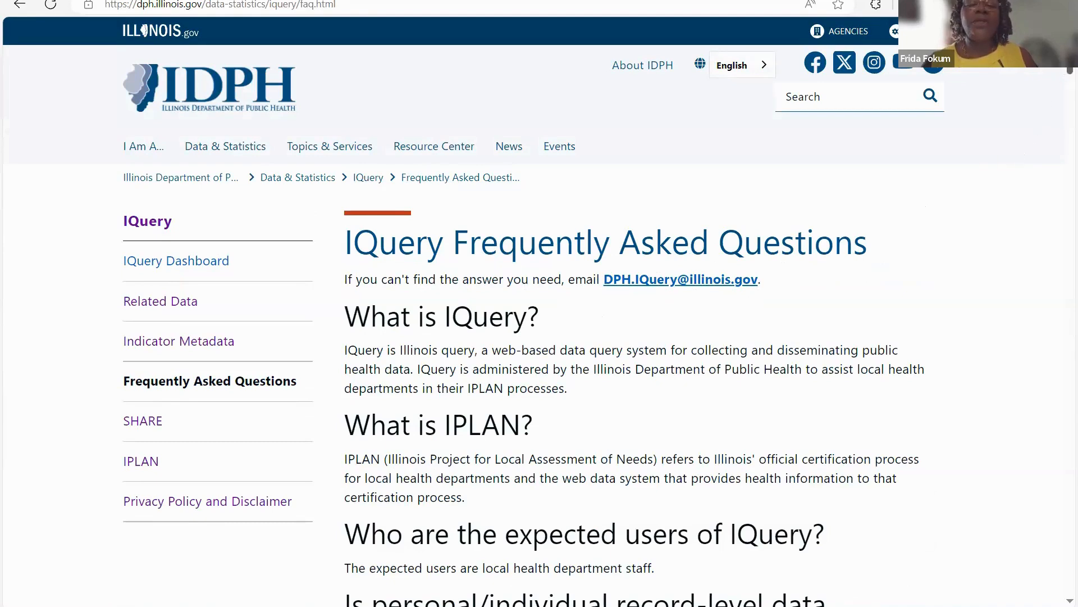
scroll(1063, 74, "down", 3)
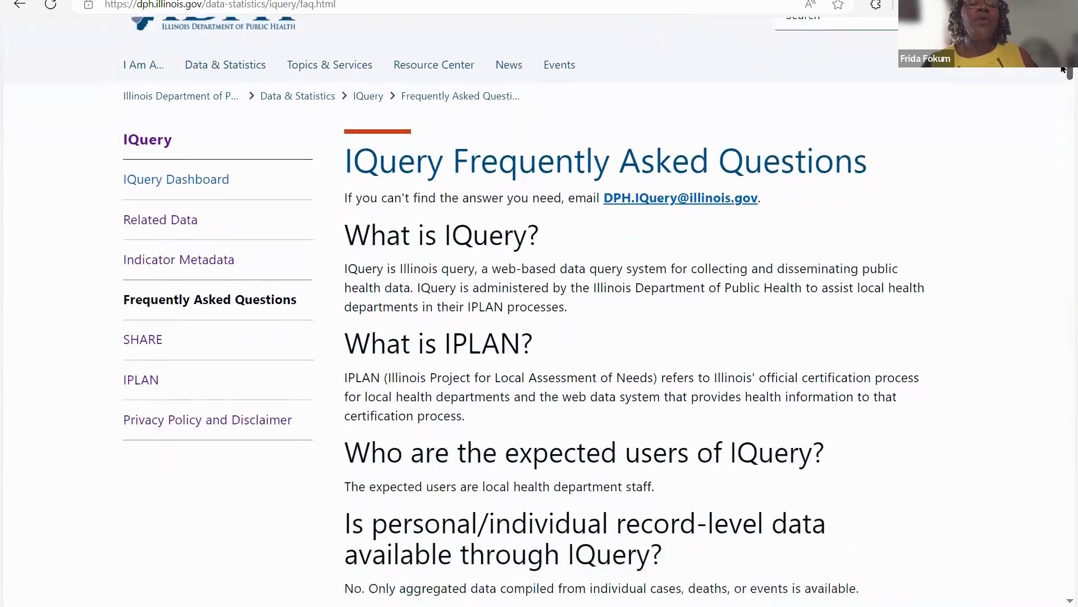
scroll(1063, 74, "down", 15)
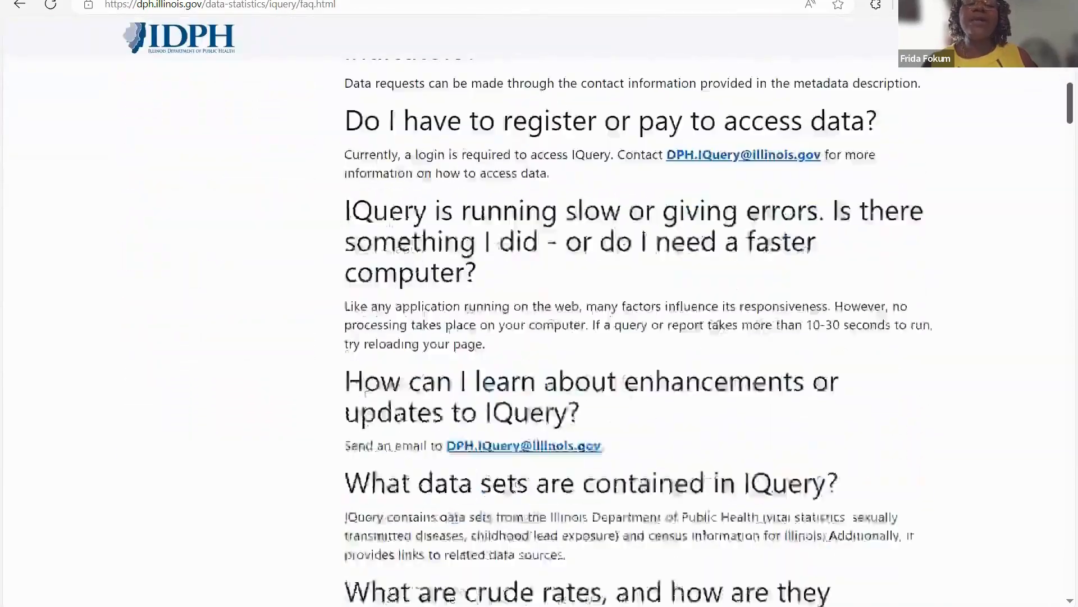
scroll(638, 330, "down", 15)
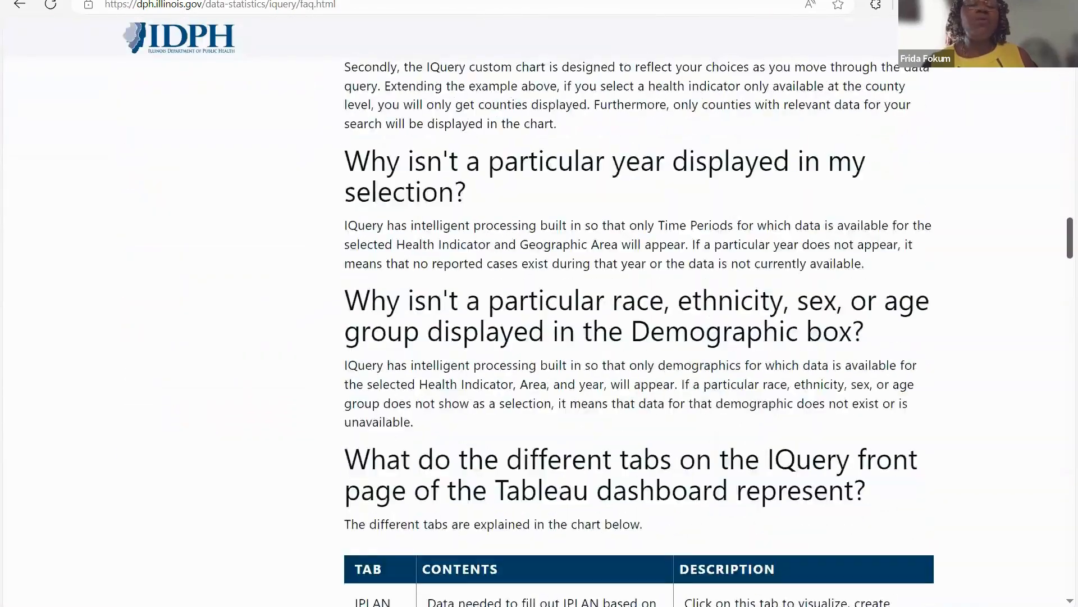
scroll(638, 332, "down", 10)
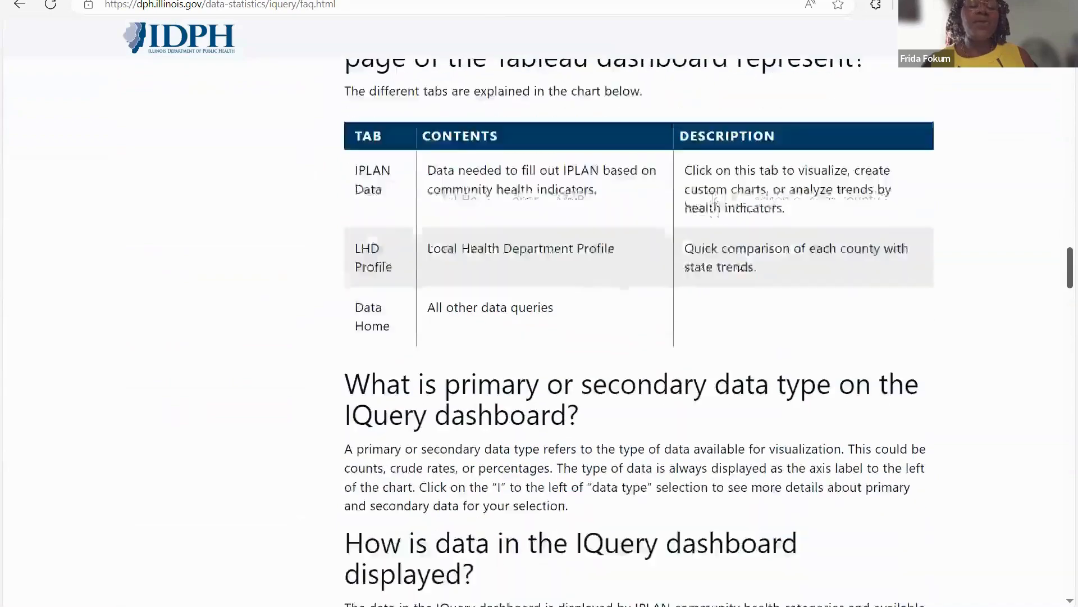
scroll(638, 332, "down", 5)
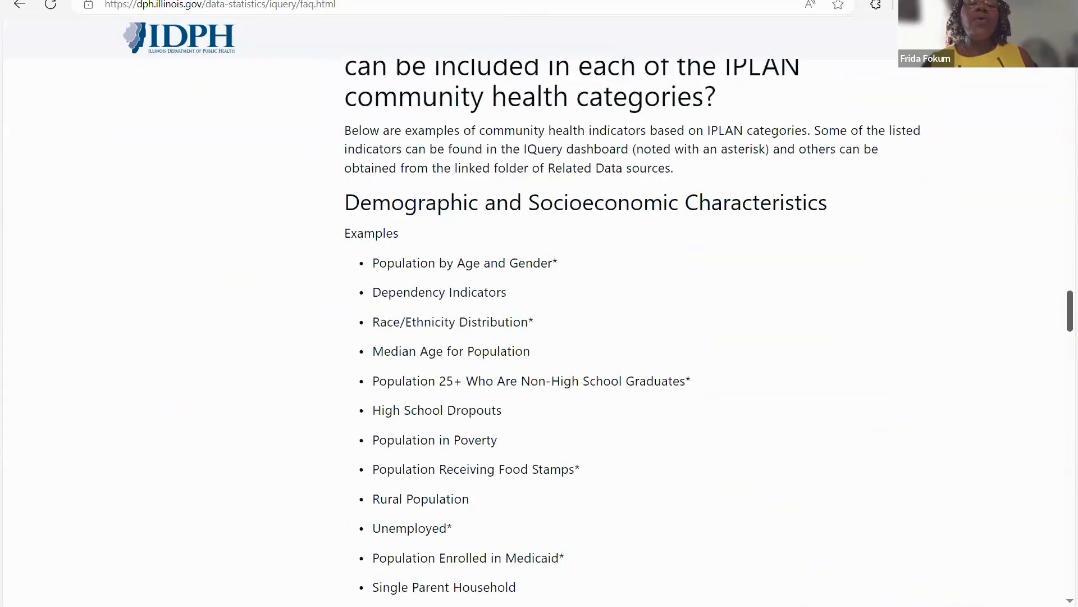
Step: Examine the example health indicators for each IPLAN category, from demographic and socioeconomic characteristics to environmental, occupational and injury control
scroll(638, 331, "up", 2)
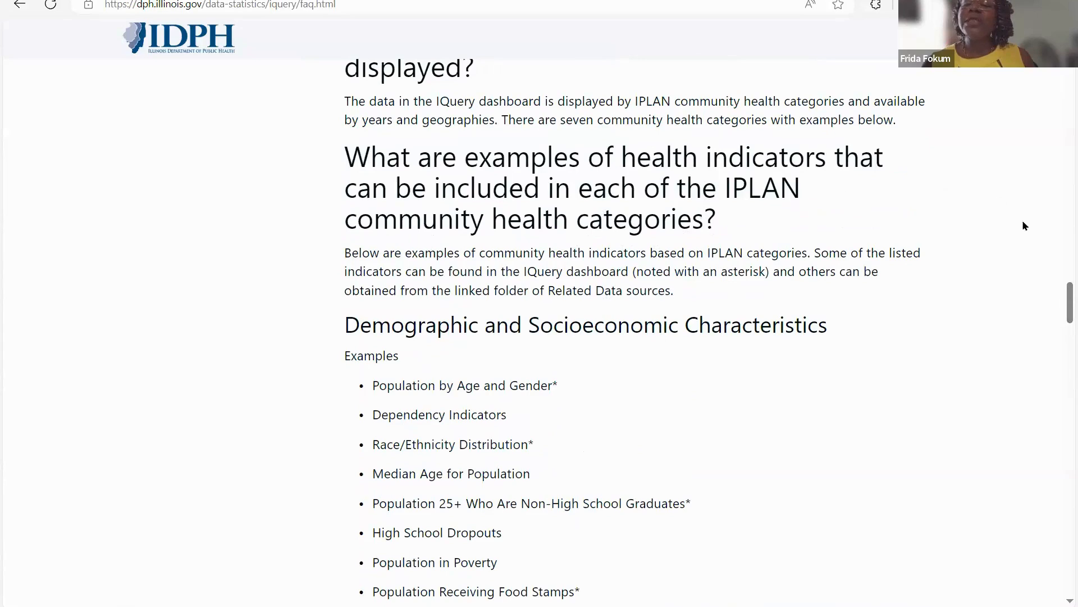
left_click_drag(1061, 297, 1061, 297)
scroll(1063, 308, "down", 2)
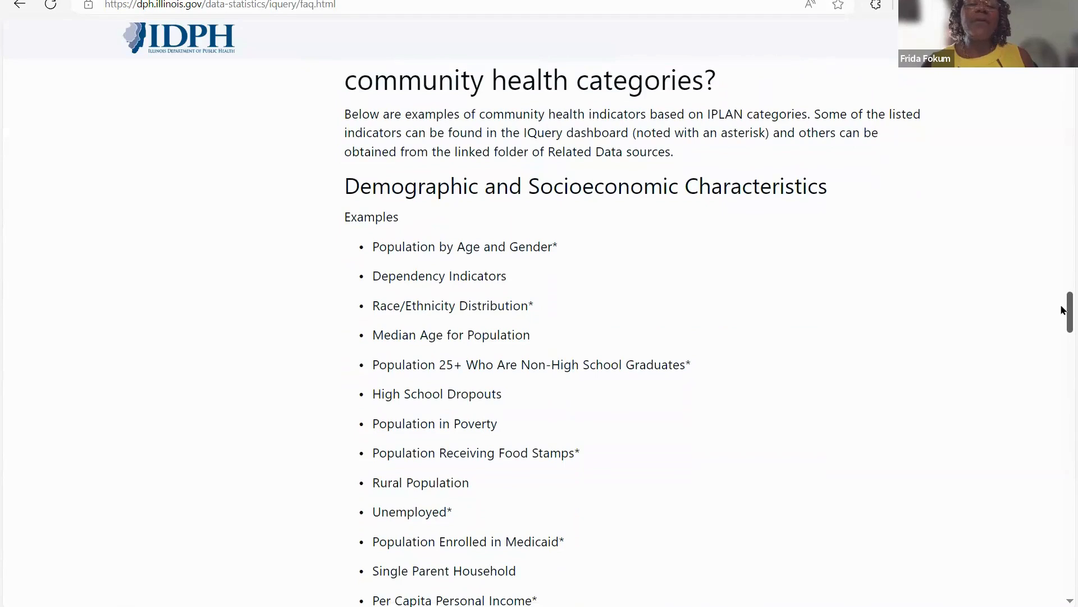
scroll(1063, 310, "down", 2)
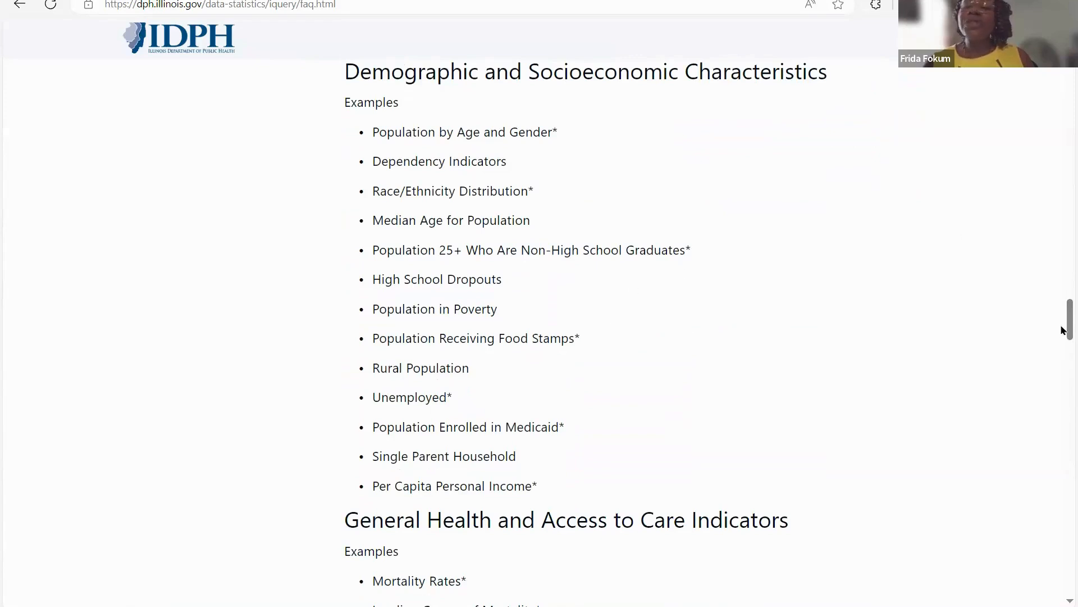
left_click_drag(1063, 315, 1063, 369)
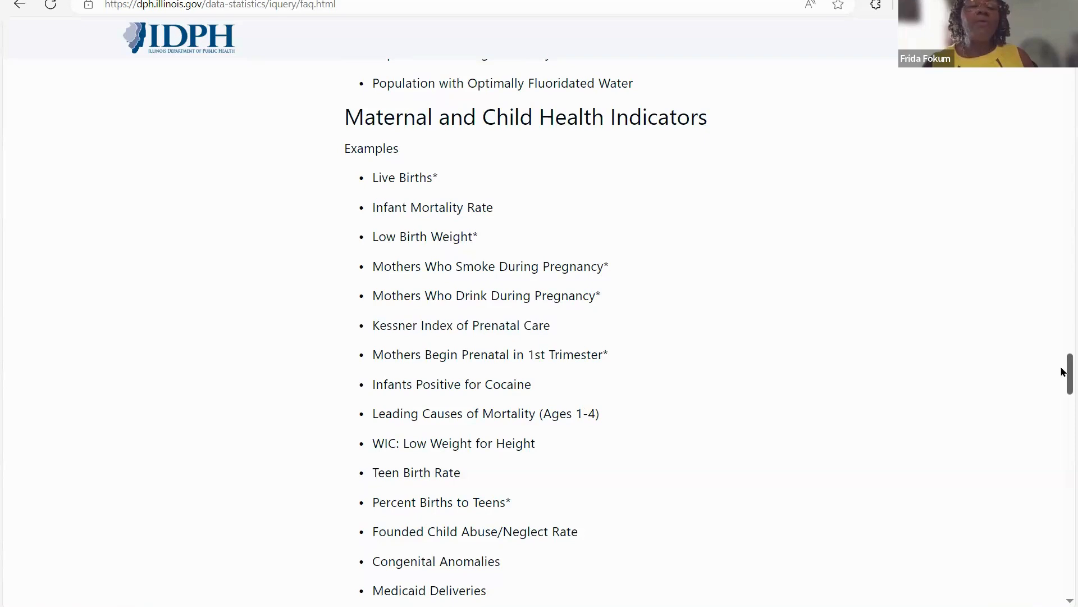
left_click_drag(1063, 371, 1063, 411)
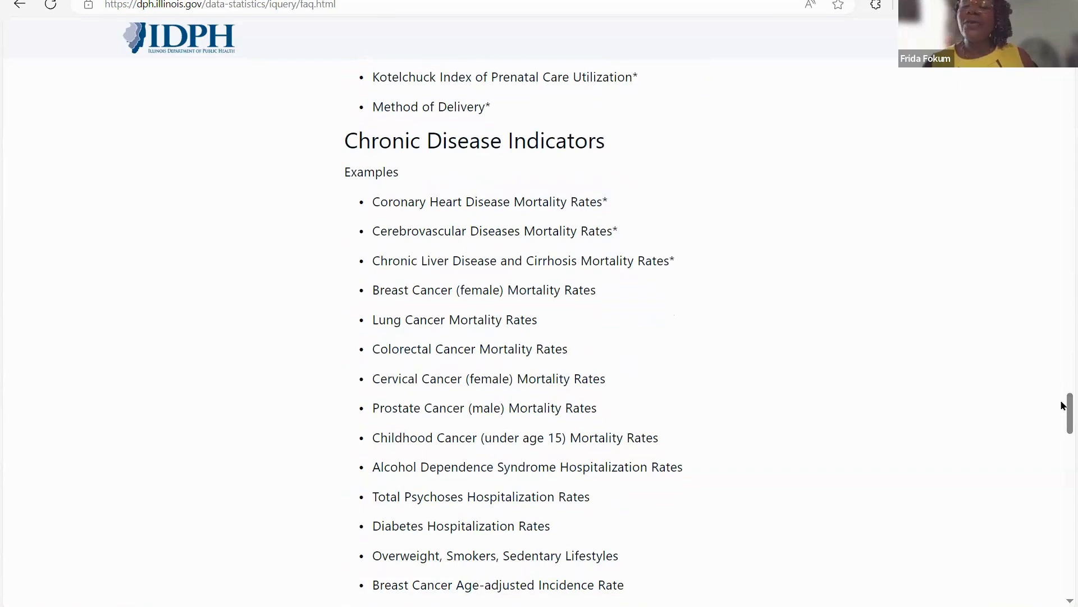
scroll(1062, 408, "down", 2)
left_click_drag(1062, 413, 1061, 472)
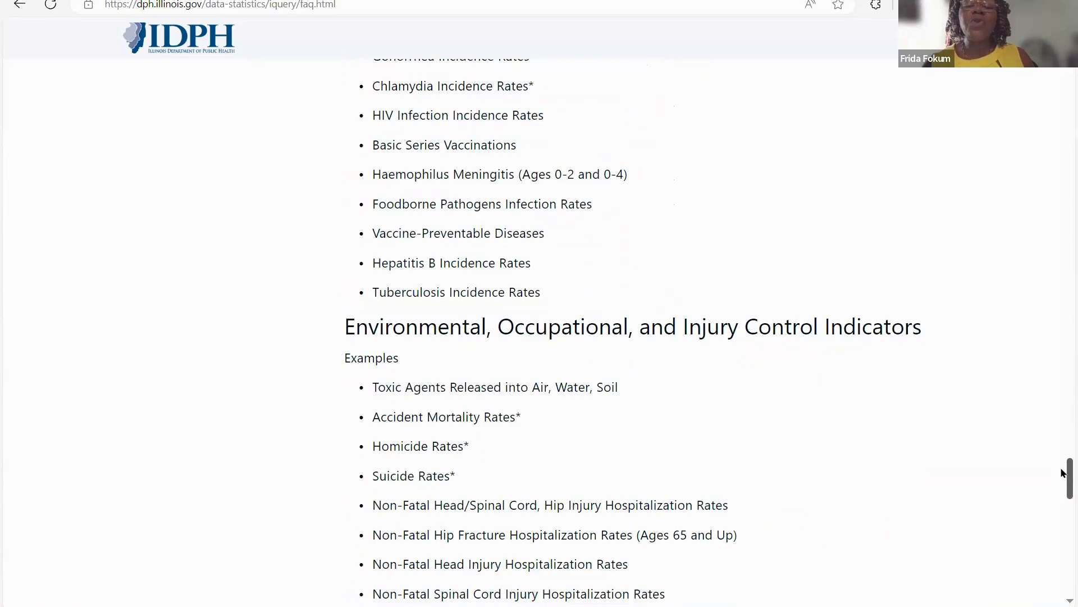
Step: Read the FAQ's Sentinel Events examples and Help section, and return to the beginning of the page
left_click_drag(1062, 472, 1061, 505)
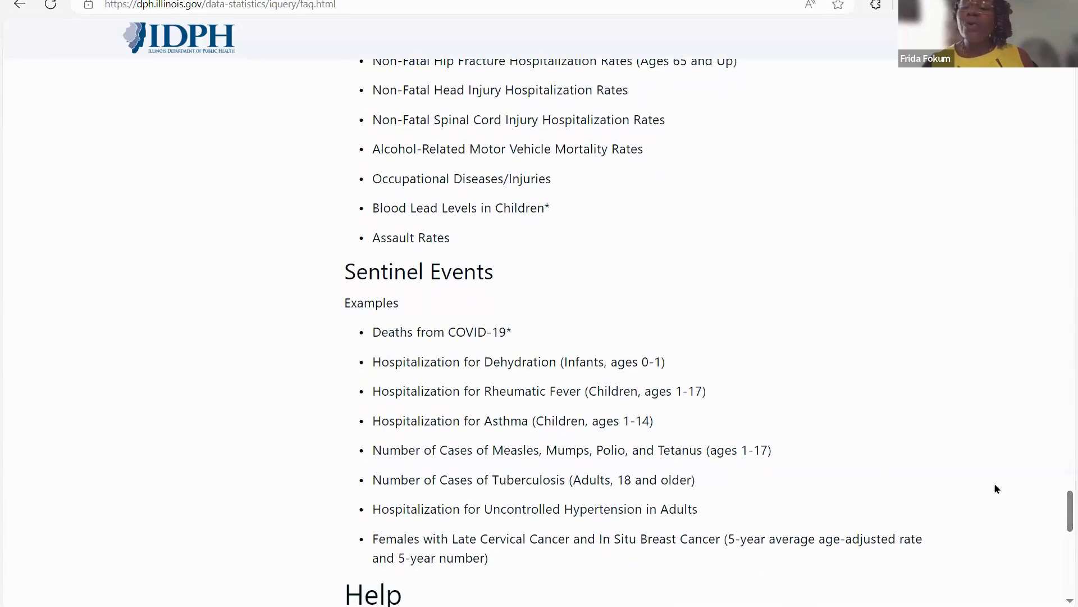
left_click_drag(1062, 511, 1062, 542)
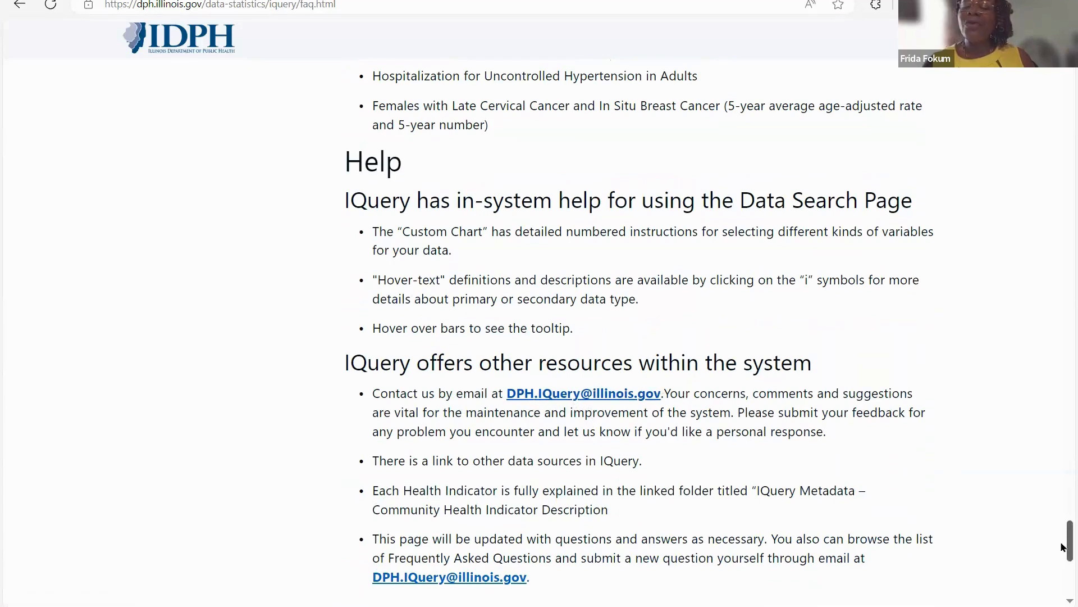
left_click_drag(1062, 546, 989, 17)
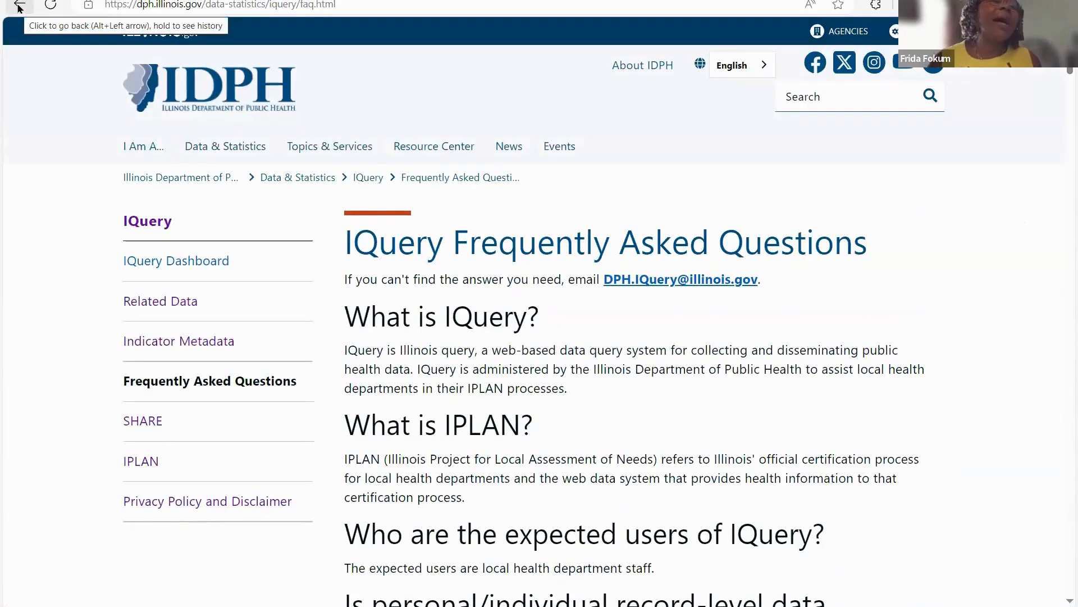
left_click(225, 146)
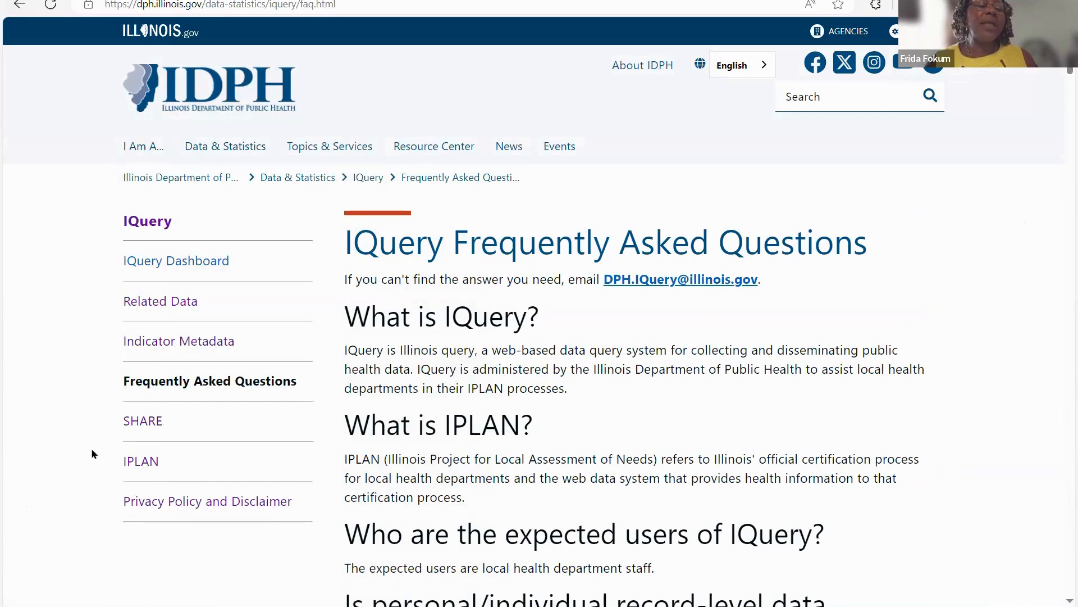
Step: Open the Privacy Policy and Disclaimer document, skim from the disclaimer through the public access privacy policy, and leave the document
left_click(153, 505)
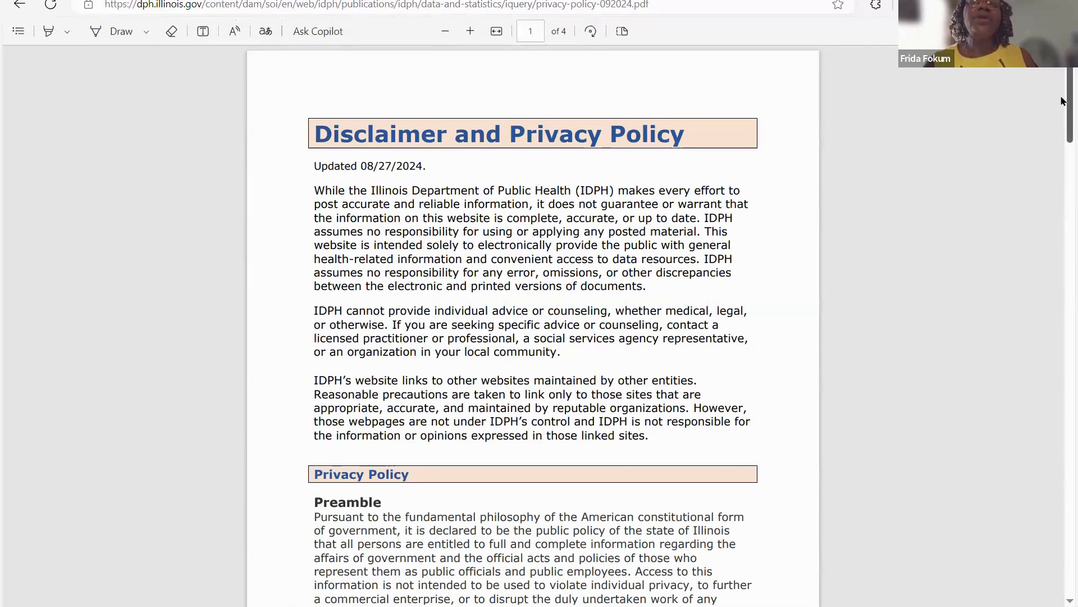
scroll(1061, 106, "down", 3)
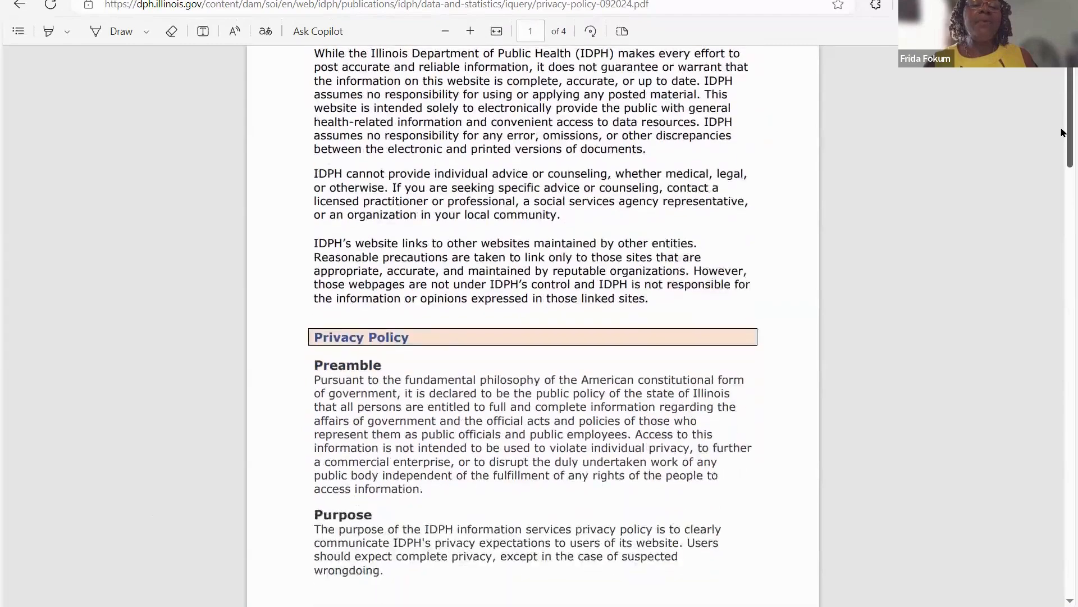
scroll(1062, 138, "down", 10)
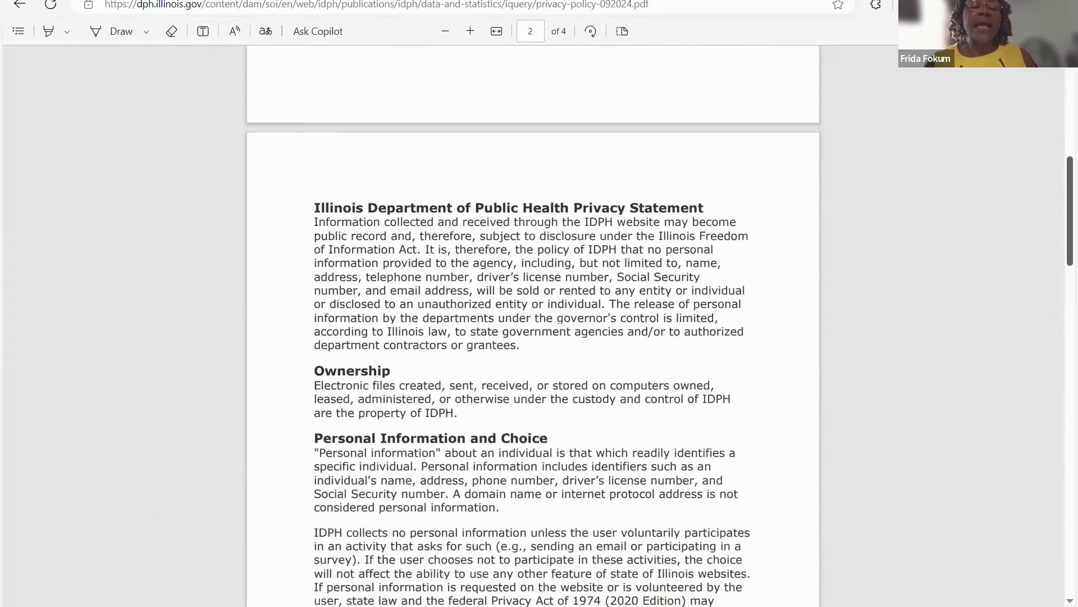
scroll(532, 326, "down", 7)
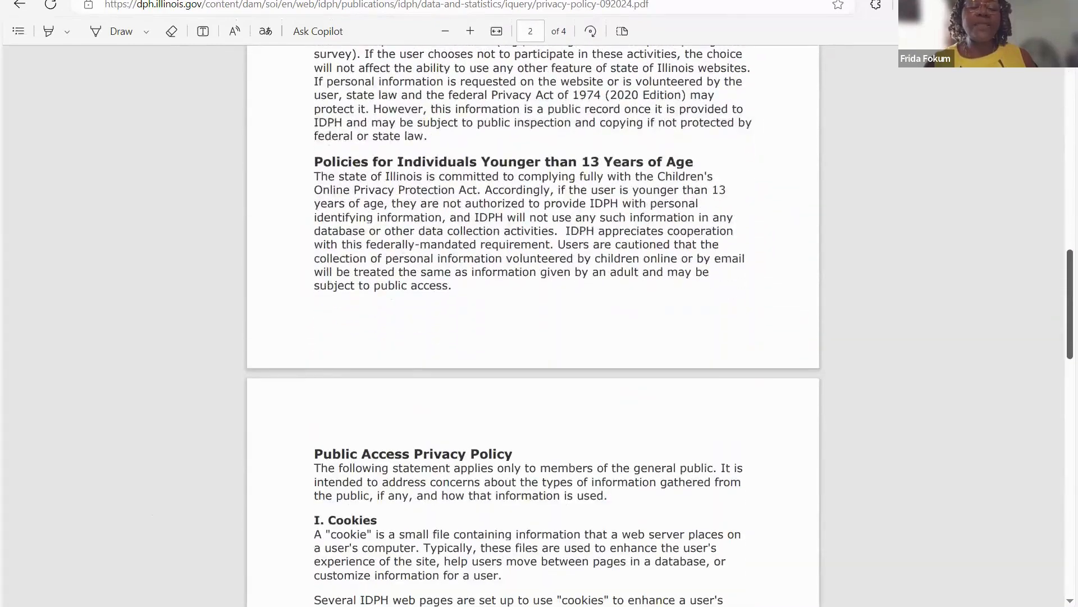
scroll(1058, 111, "up", 15)
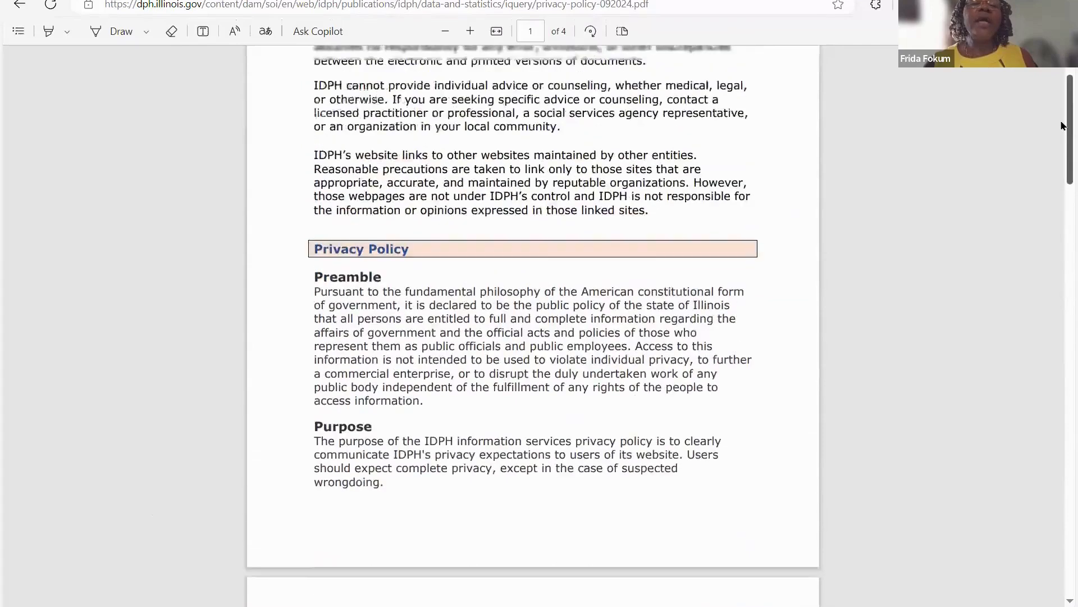
scroll(1058, 110, "up", 1)
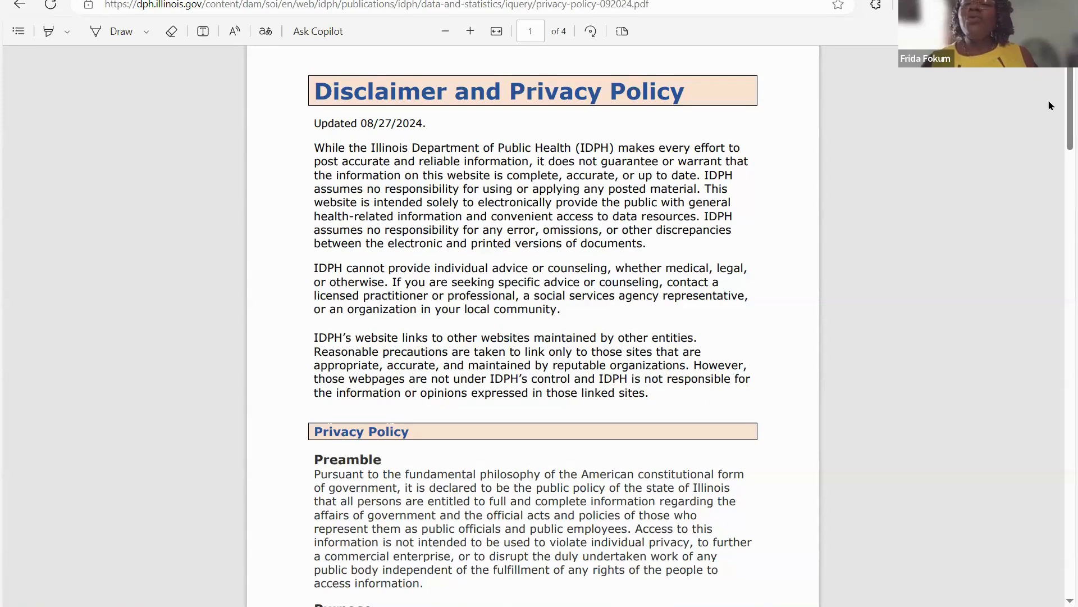
scroll(1063, 80, "up", 1)
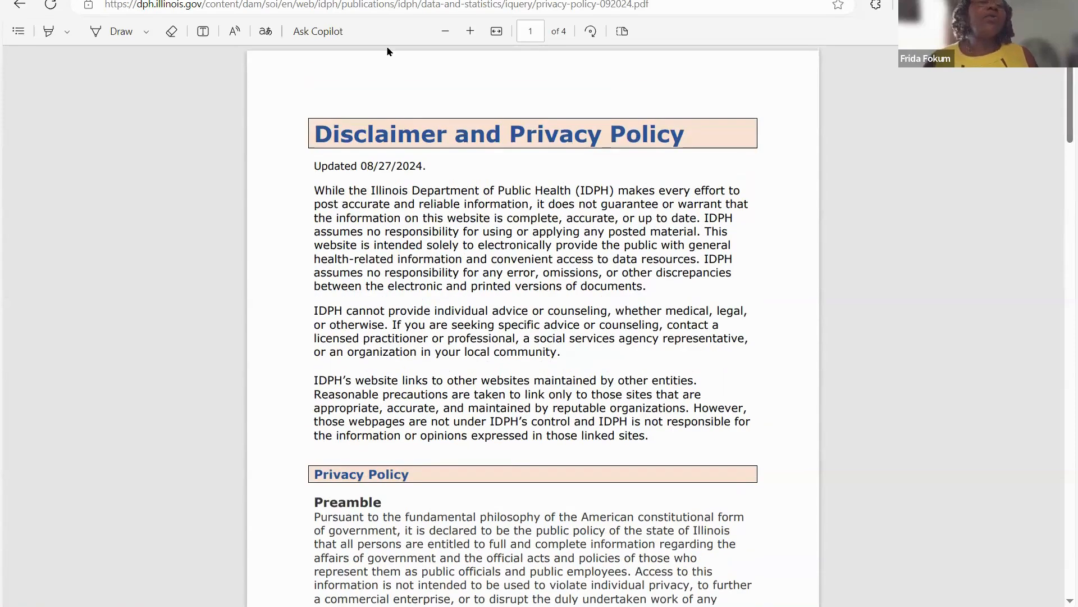
left_click(19, 5)
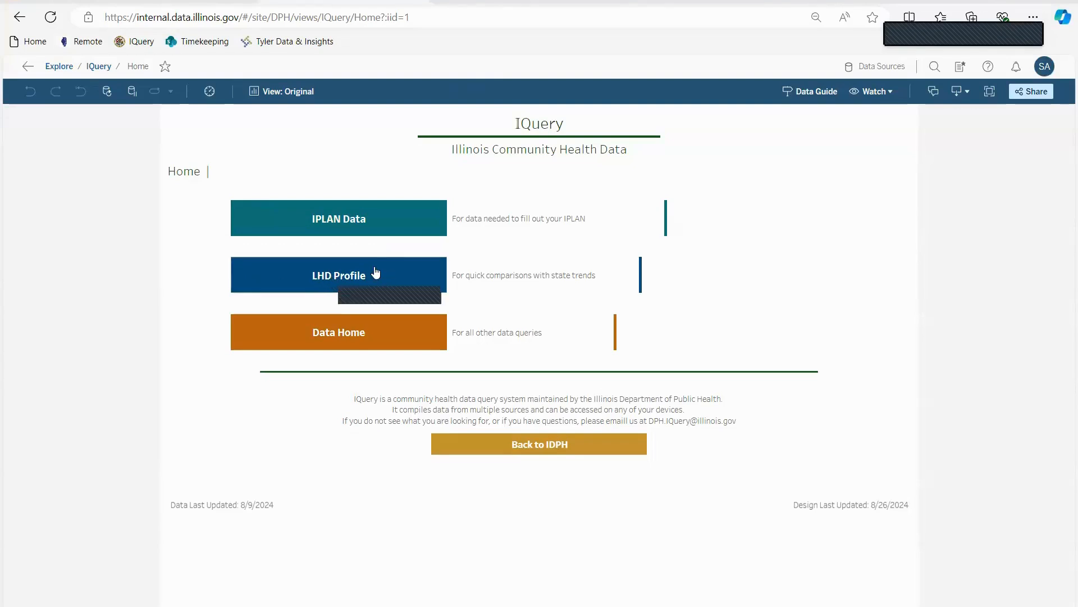
Step: Open the LHD Profile from the IQuery home dashboard and set the IPLAN category to 4. Chronic Disease Indicators
left_click(353, 291)
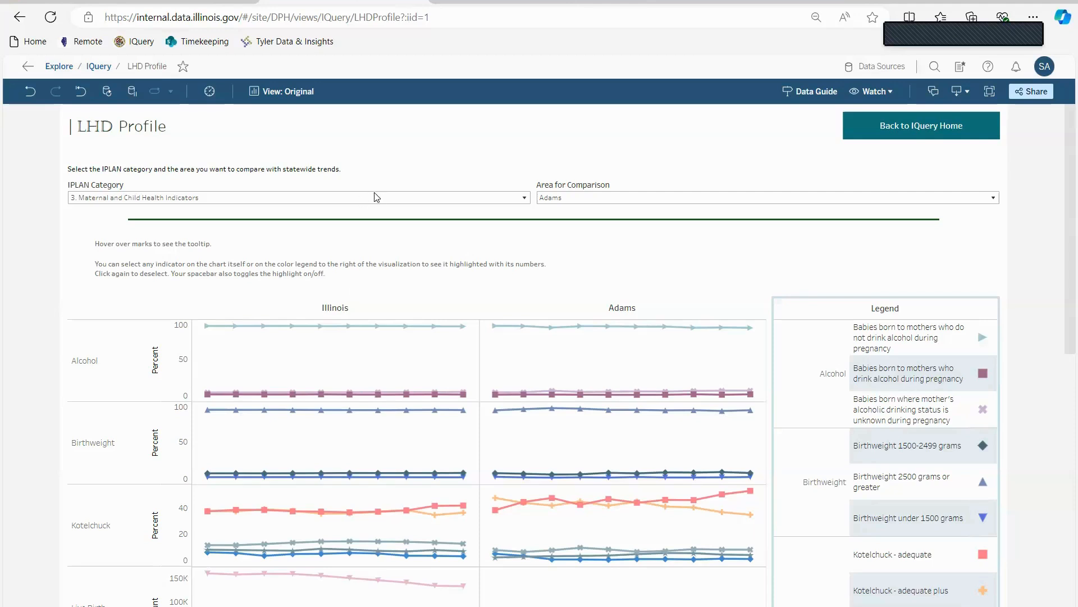
left_click(331, 197)
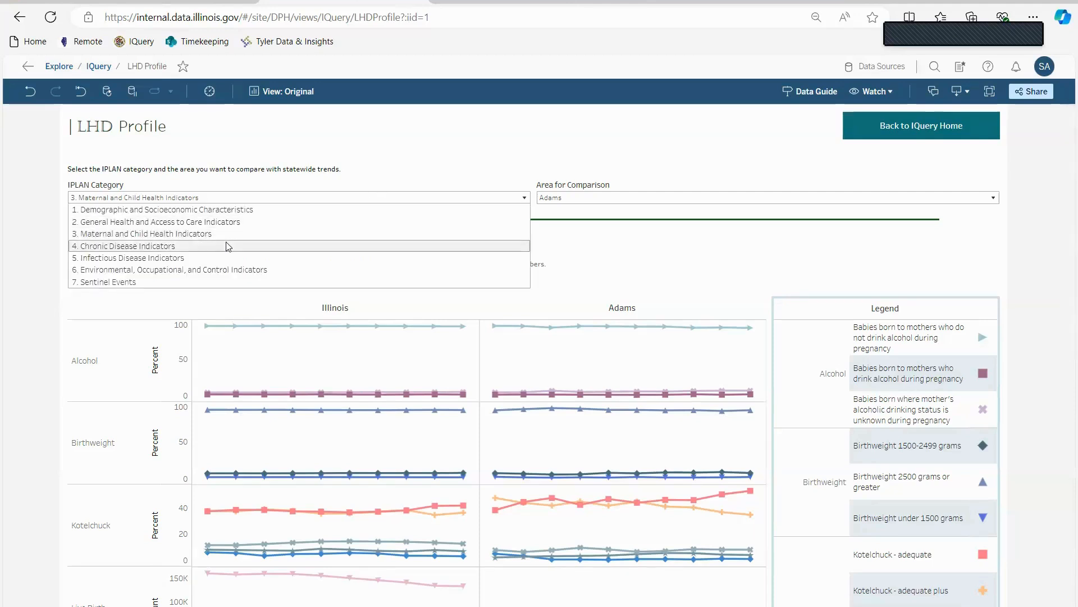
left_click(225, 245)
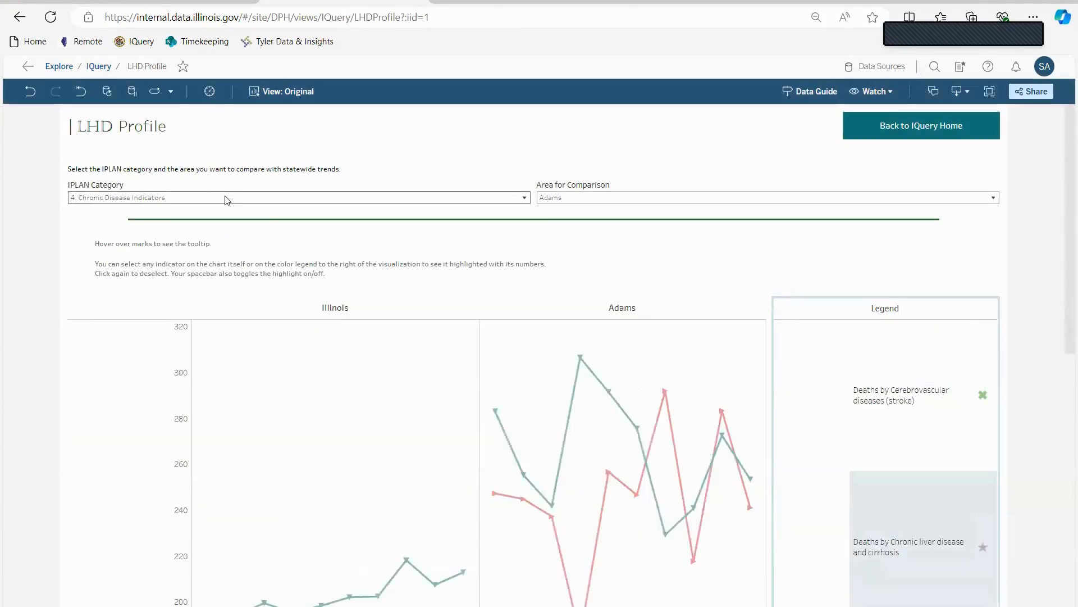
Step: Review the available IPLAN categories and the counties offered as the area for comparison, keeping Chronic Disease Indicators and Adams selected
left_click(227, 198)
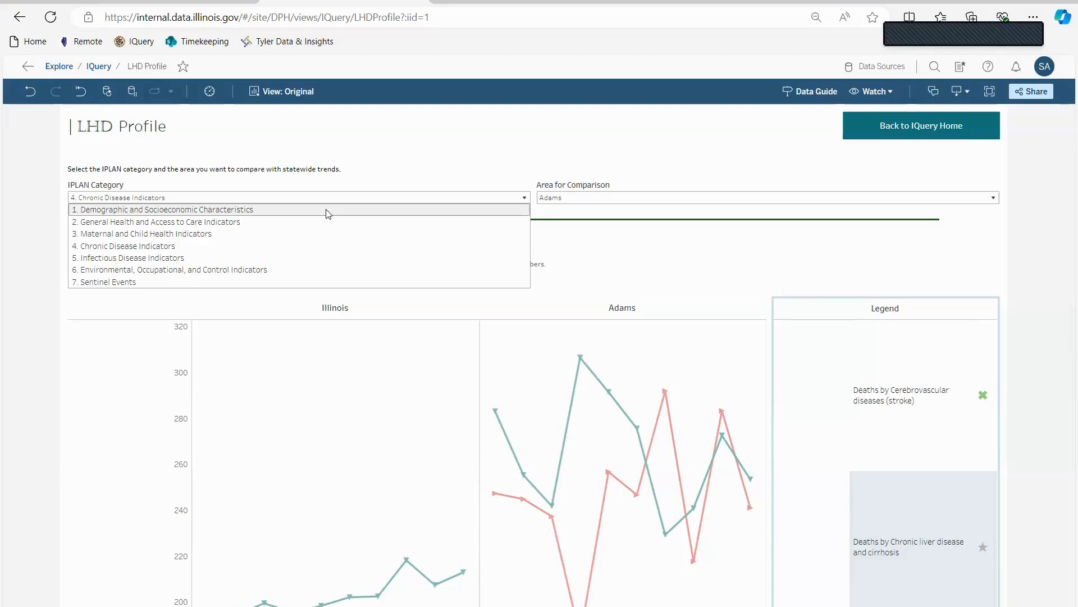
left_click(392, 166)
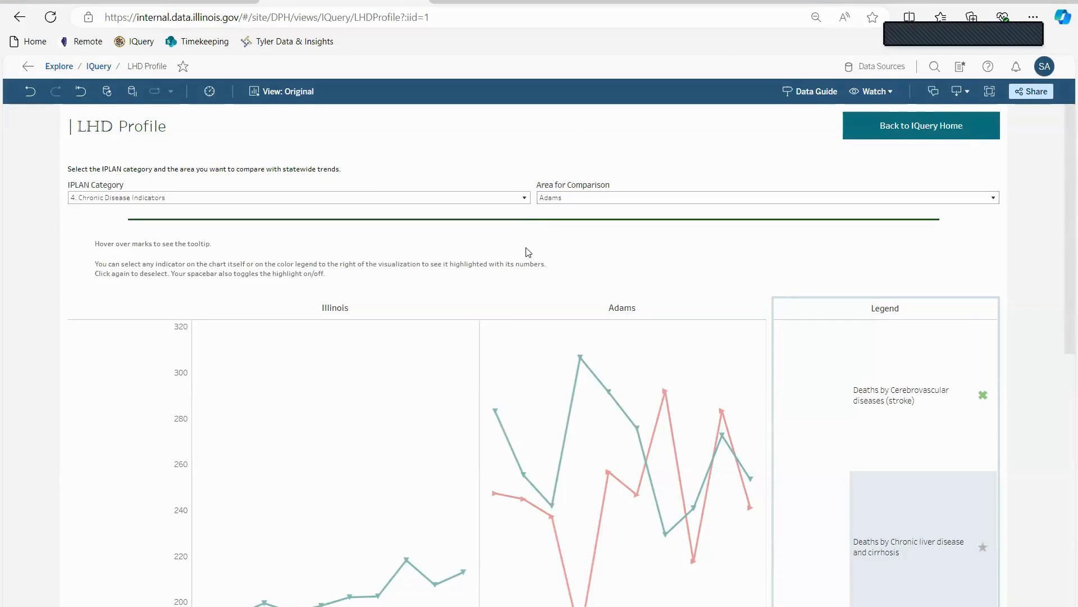
left_click(666, 200)
scroll(660, 330, "down", 4)
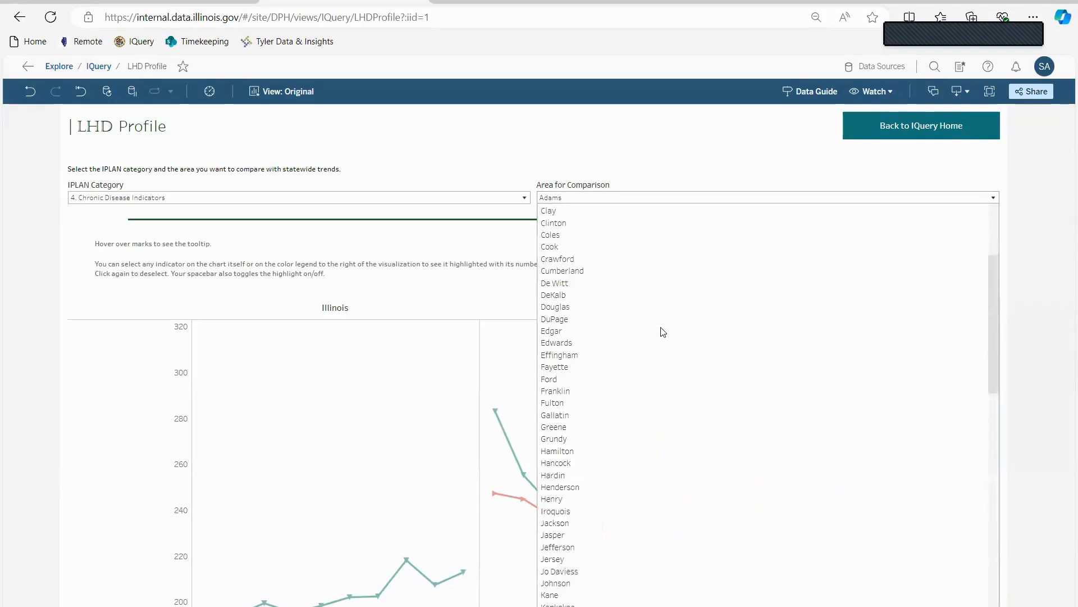
scroll(664, 332, "down", 15)
scroll(663, 332, "down", 1)
scroll(663, 332, "down", 1)
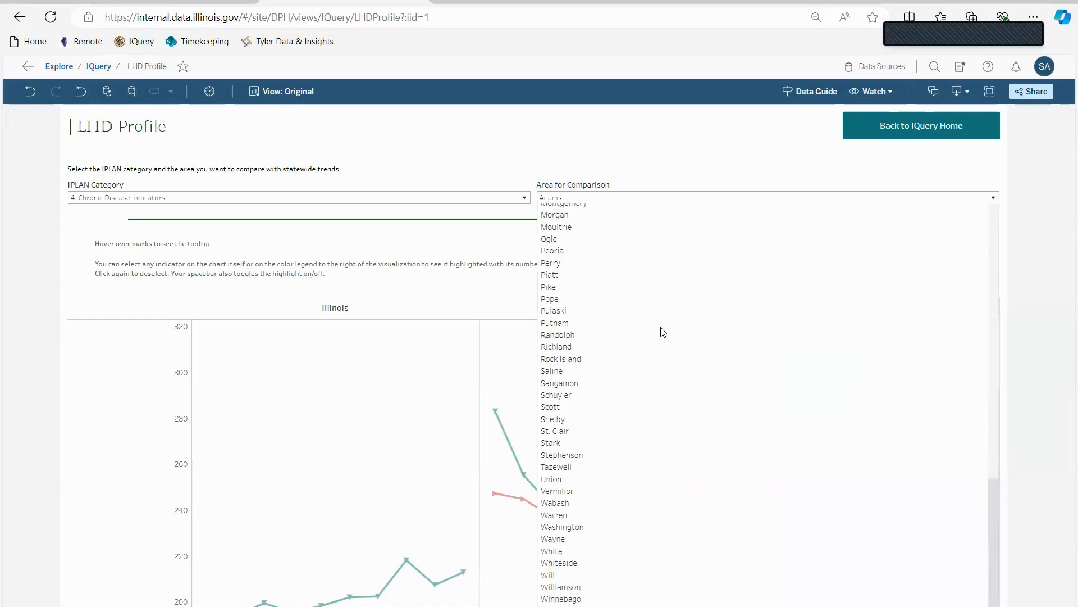
scroll(663, 332, "up", 10)
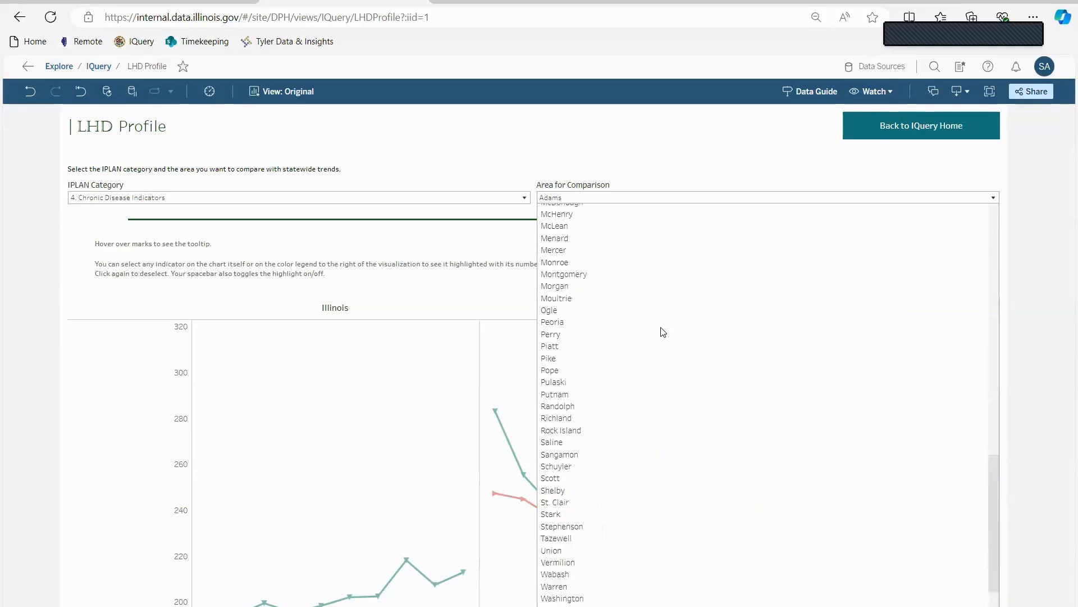
scroll(663, 332, "up", 14)
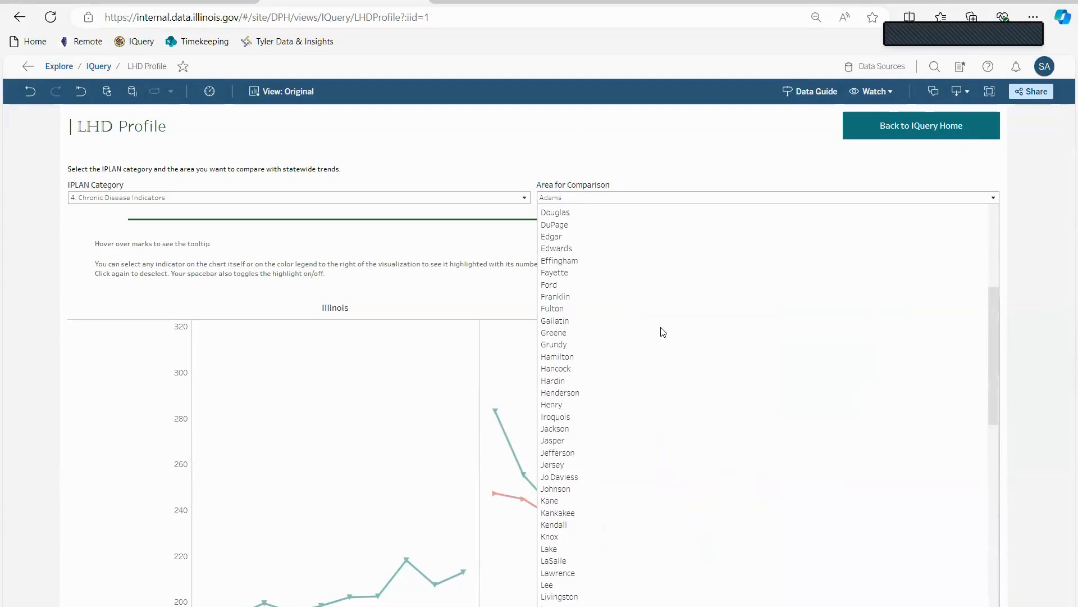
left_click(642, 155)
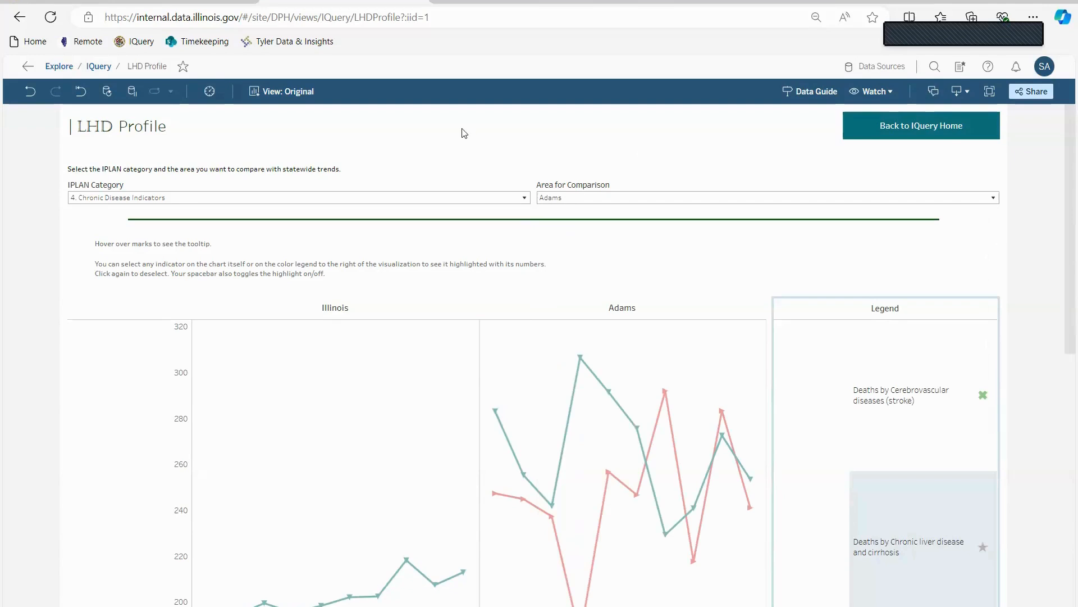
Step: Examine the chronic disease death-rate trend charts for Illinois and Adams, along with the indicator legend and export options
scroll(463, 134, "down", 3)
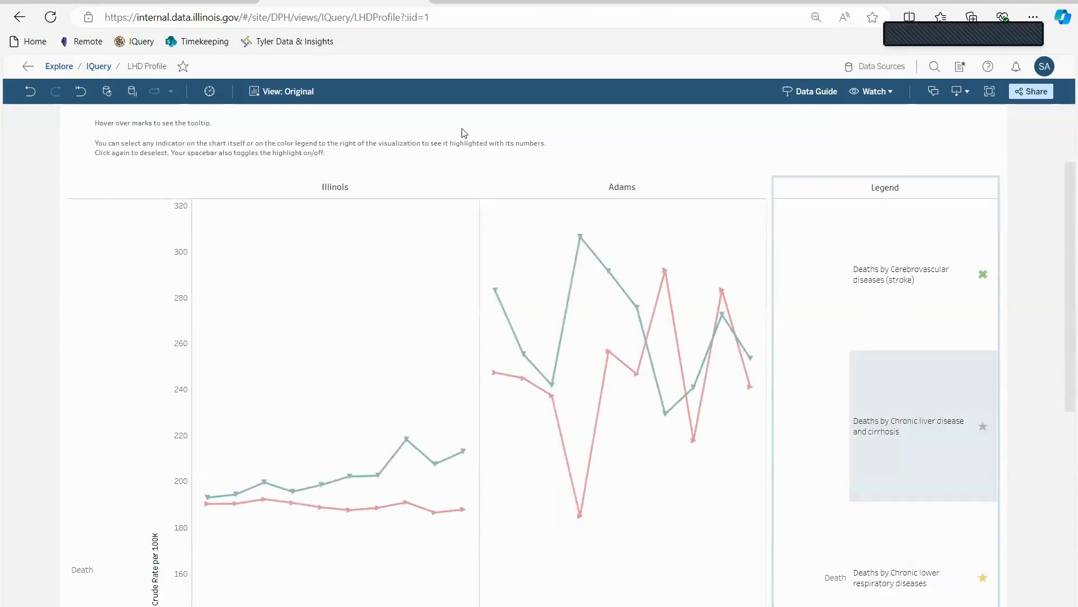
scroll(464, 133, "up", 1)
scroll(464, 133, "down", 1)
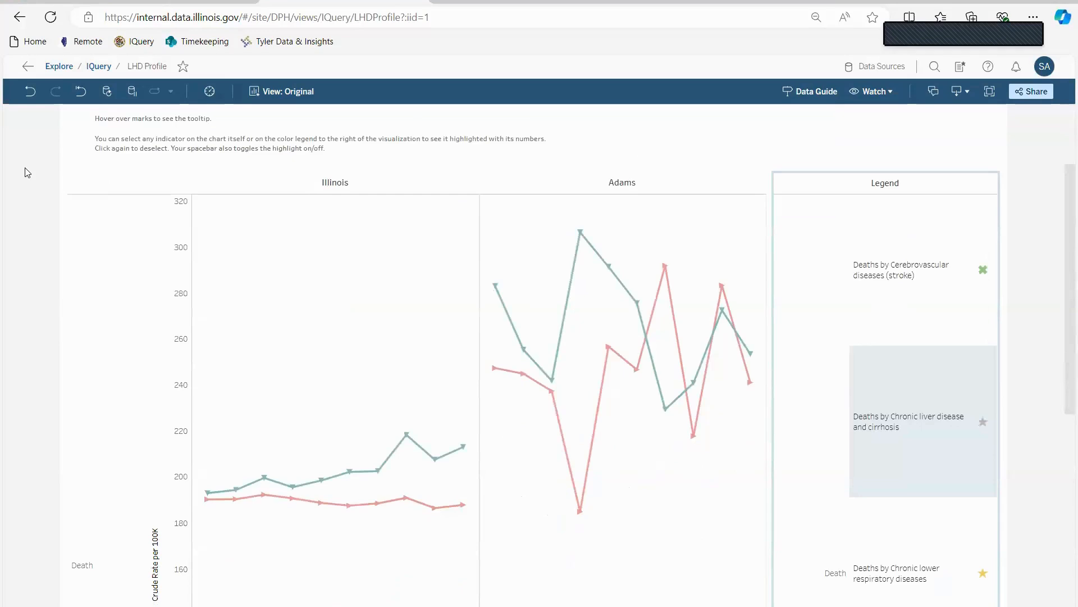
scroll(27, 172, "down", 2)
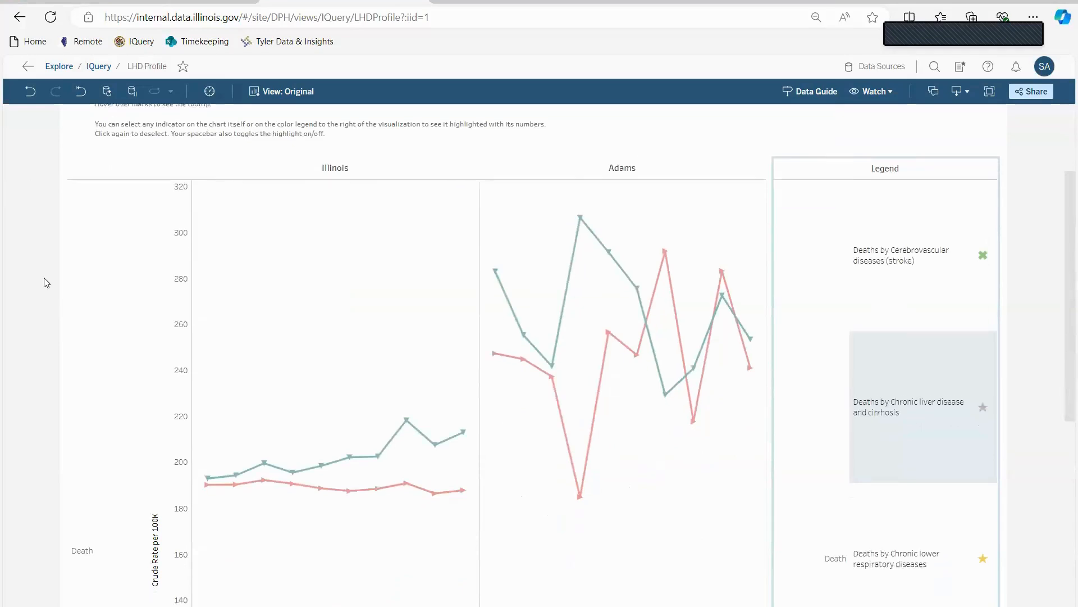
scroll(43, 279, "up", 3)
scroll(90, 217, "up", 1)
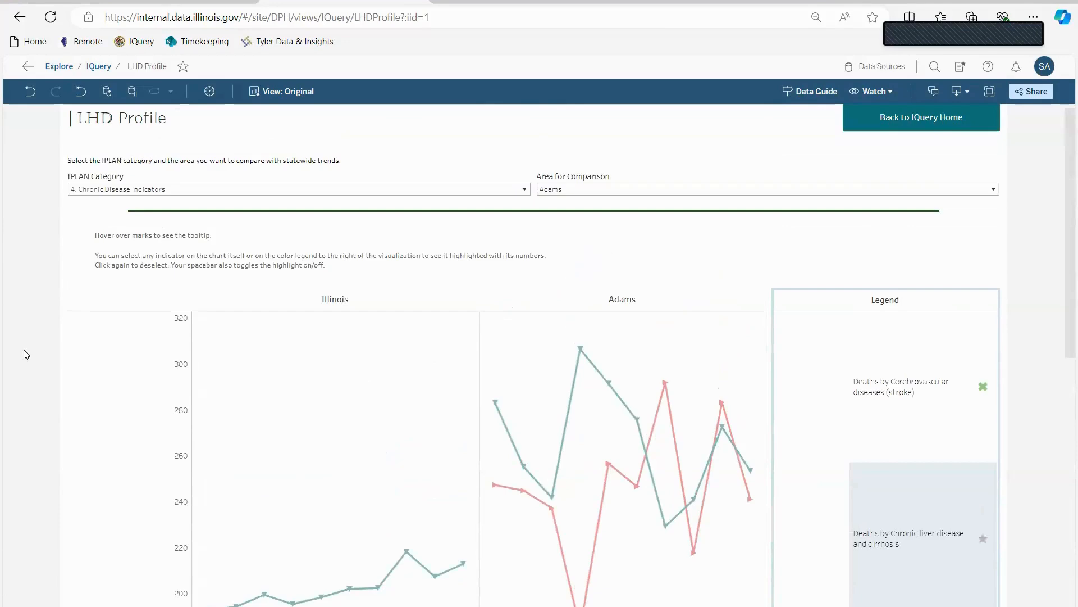
scroll(23, 354, "down", 9)
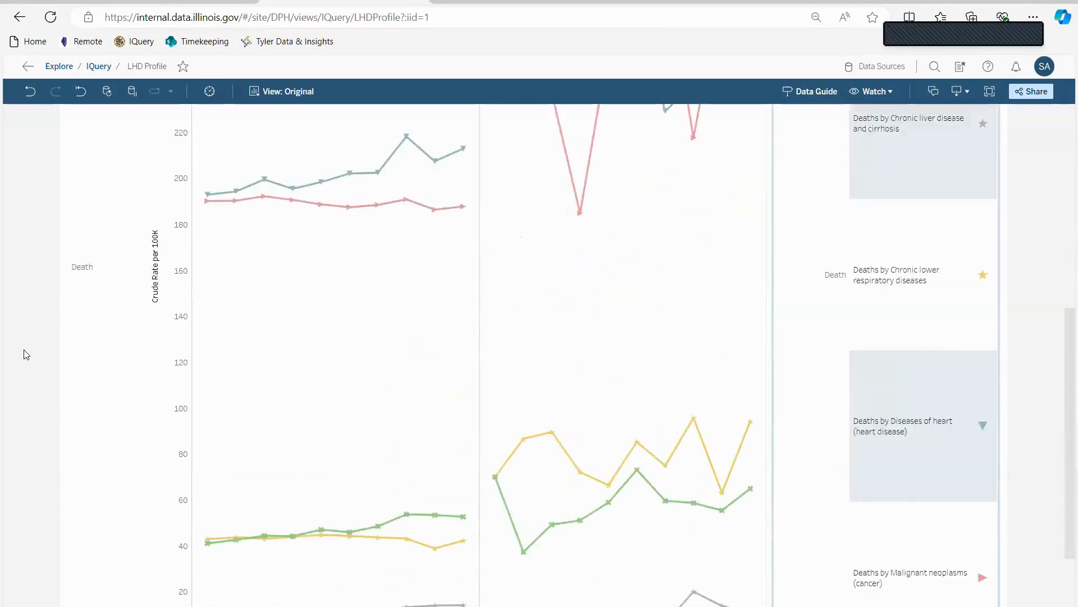
scroll(23, 354, "down", 1)
scroll(23, 354, "up", 4)
scroll(24, 354, "down", 4)
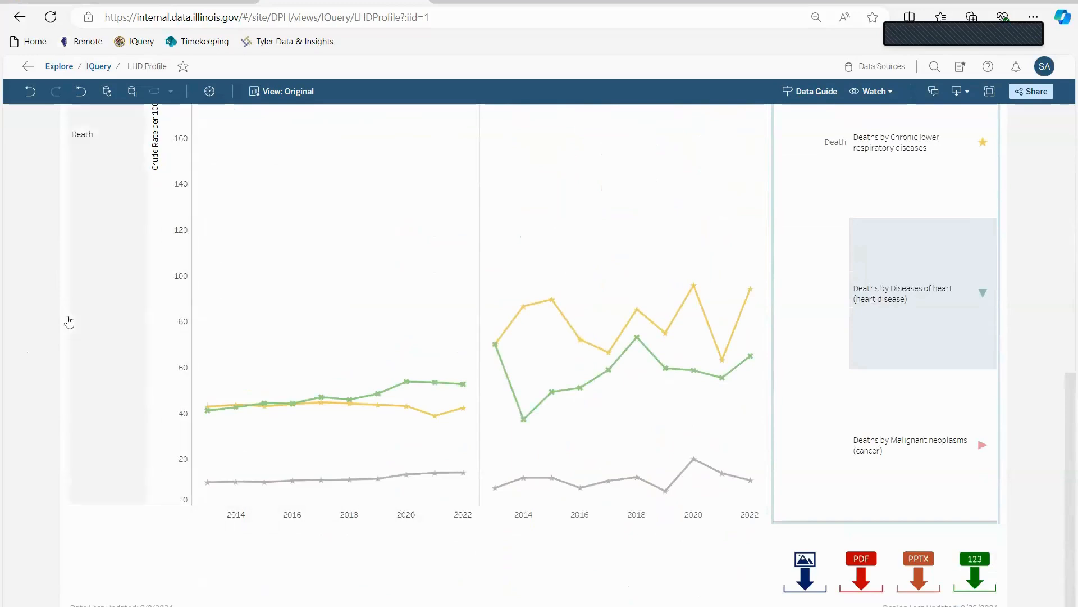
scroll(68, 318, "up", 2)
scroll(68, 322, "up", 5)
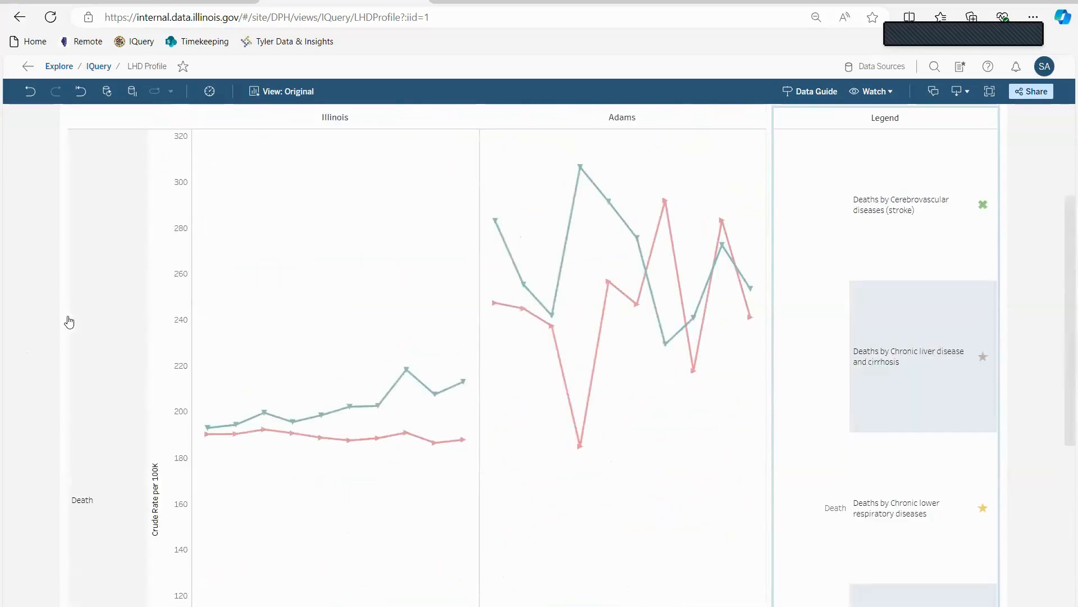
scroll(68, 321, "up", 1)
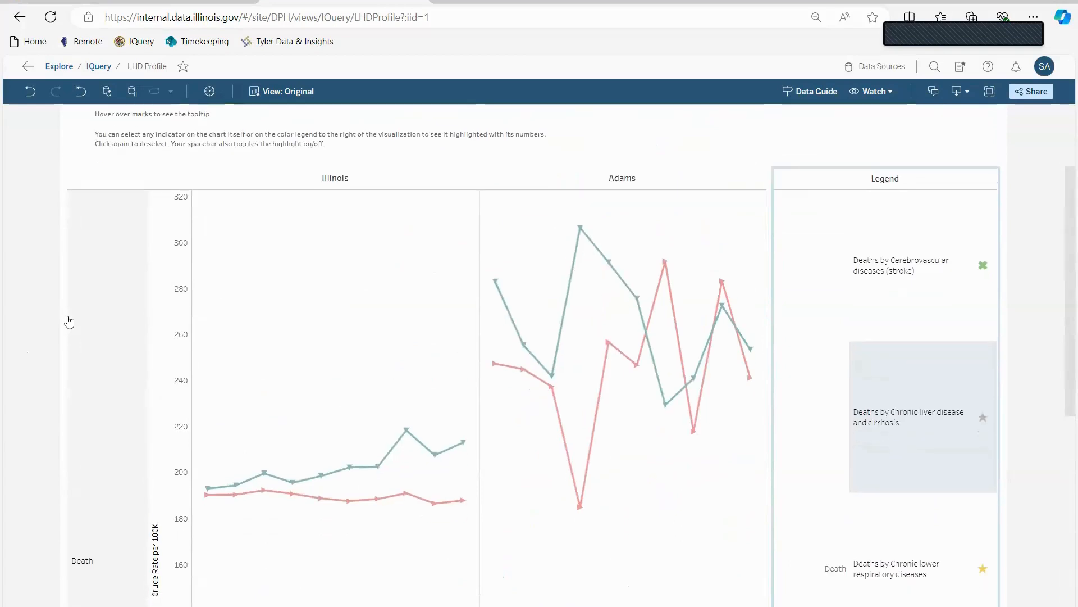
scroll(68, 321, "down", 5)
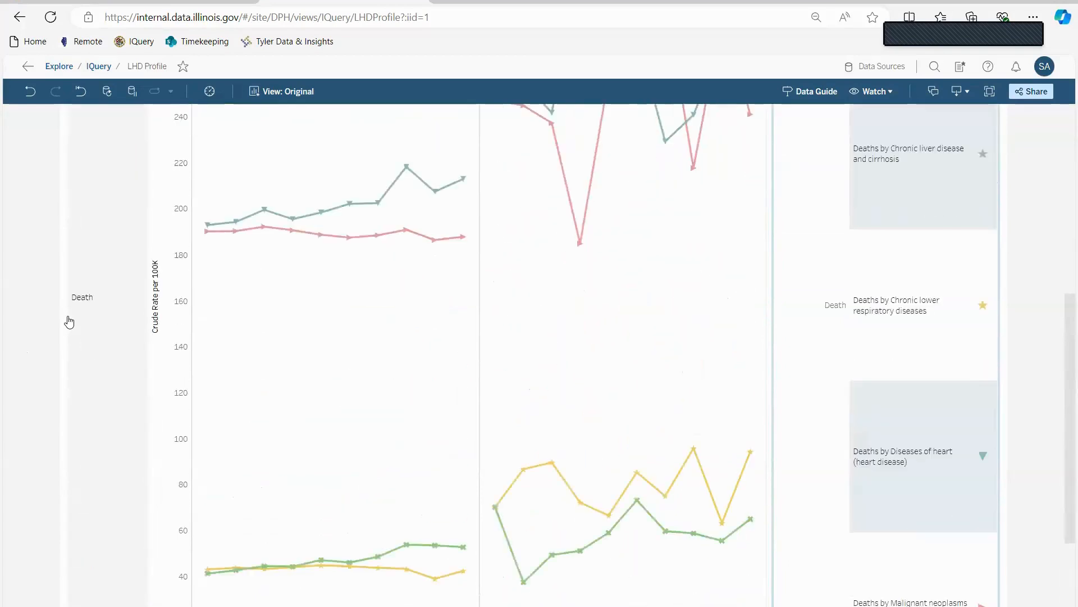
scroll(68, 321, "down", 2)
scroll(68, 321, "down", 1)
scroll(68, 321, "up", 3)
scroll(69, 321, "up", 2)
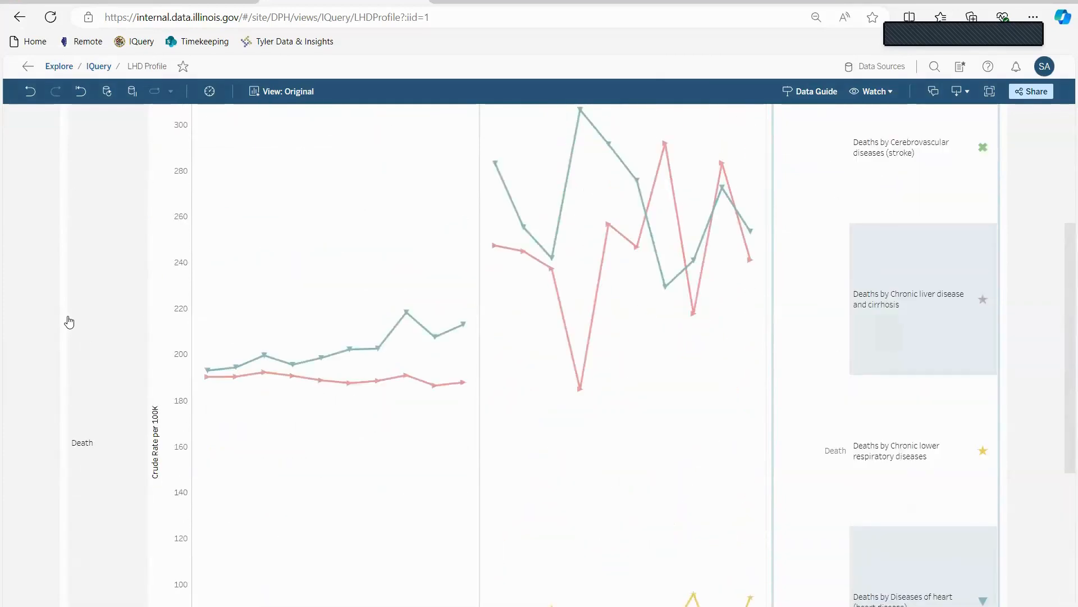
Step: Inspect data point details on the heart disease death-rate lines, including the 2015 point for Adams County
scroll(573, 231, "up", 1)
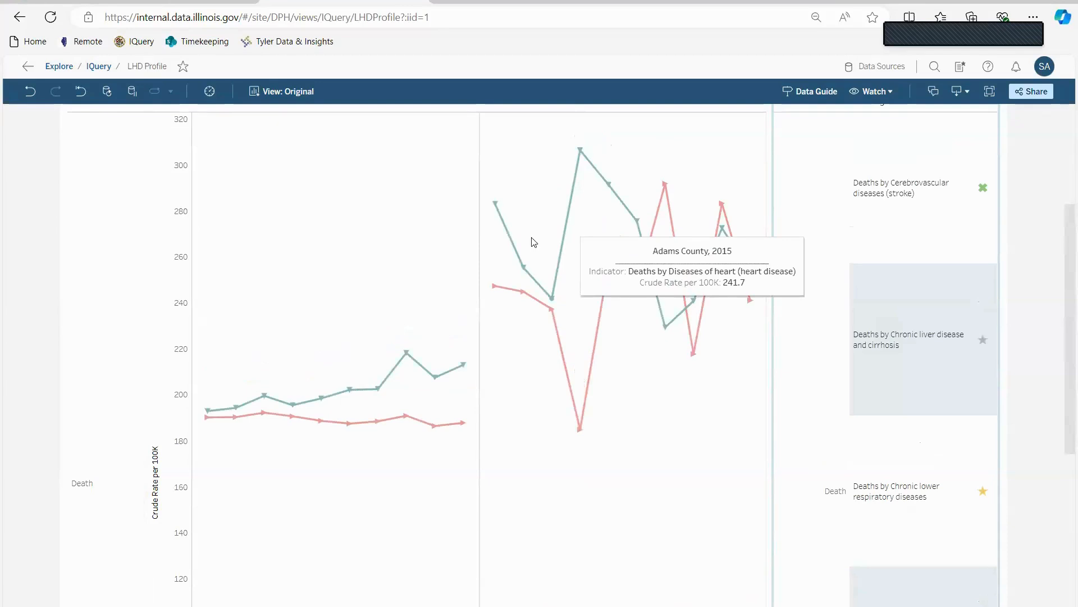
mouse_move(422, 371)
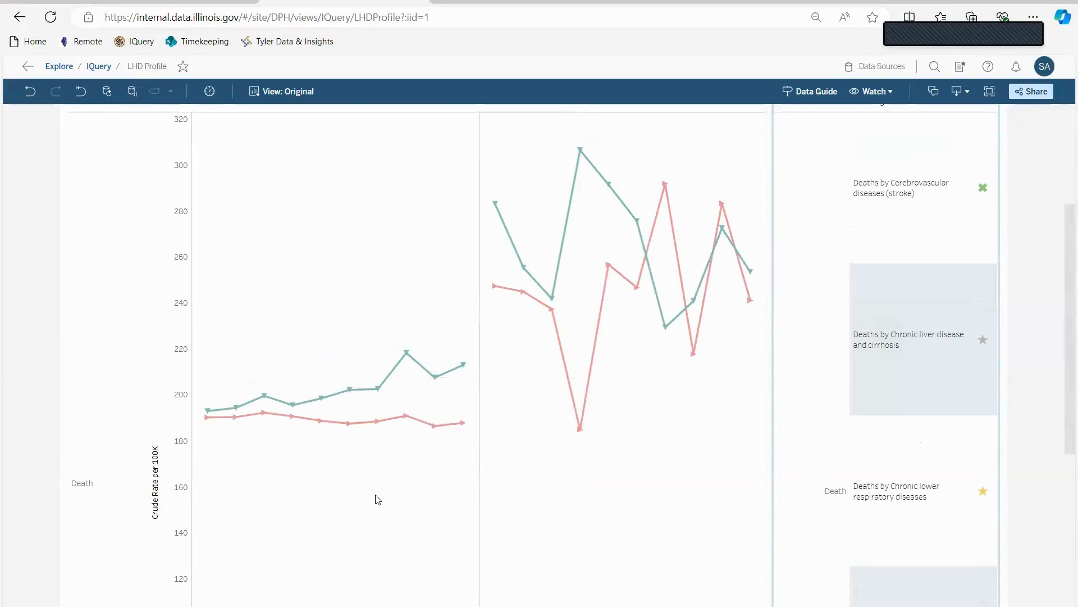
scroll(377, 499, "down", 1)
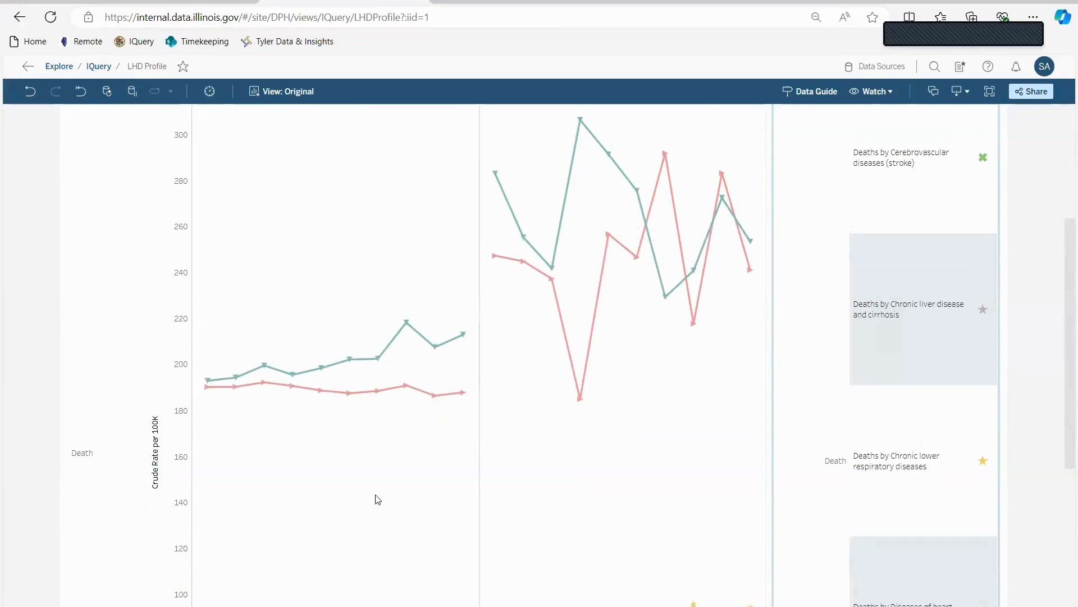
Step: Set the LHD Profile's IPLAN category to 5. Infectious Disease Indicators
scroll(378, 499, "down", 5)
scroll(375, 444, "up", 4)
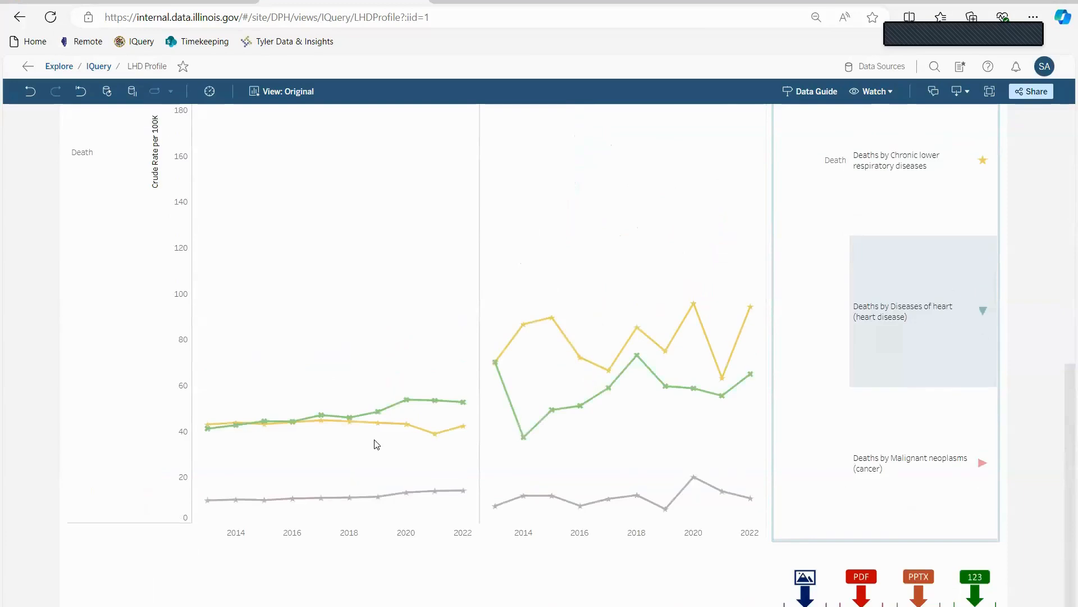
scroll(399, 279, "up", 5)
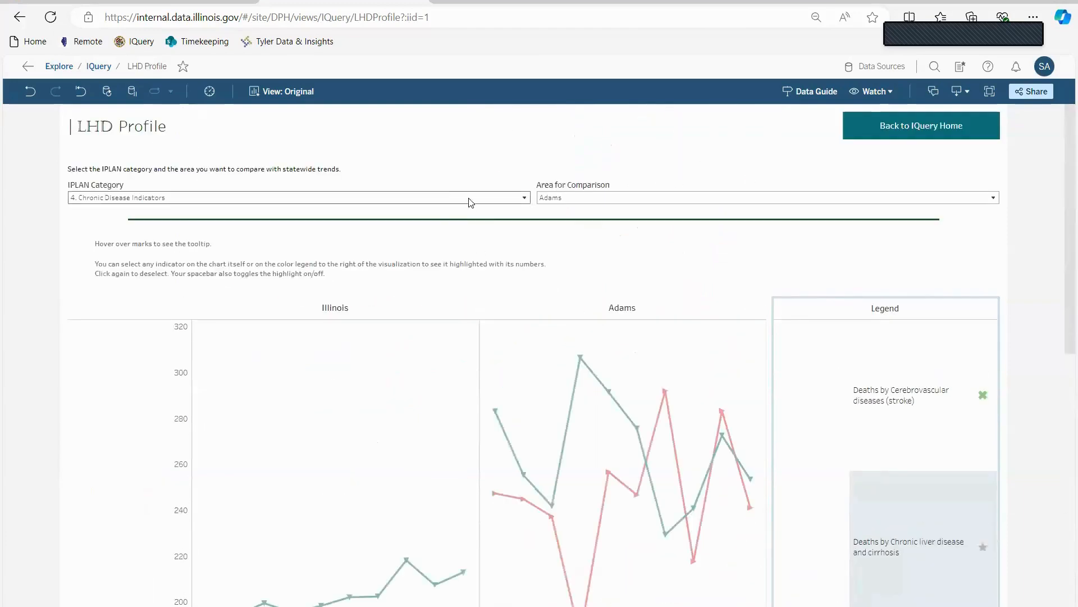
left_click(236, 200)
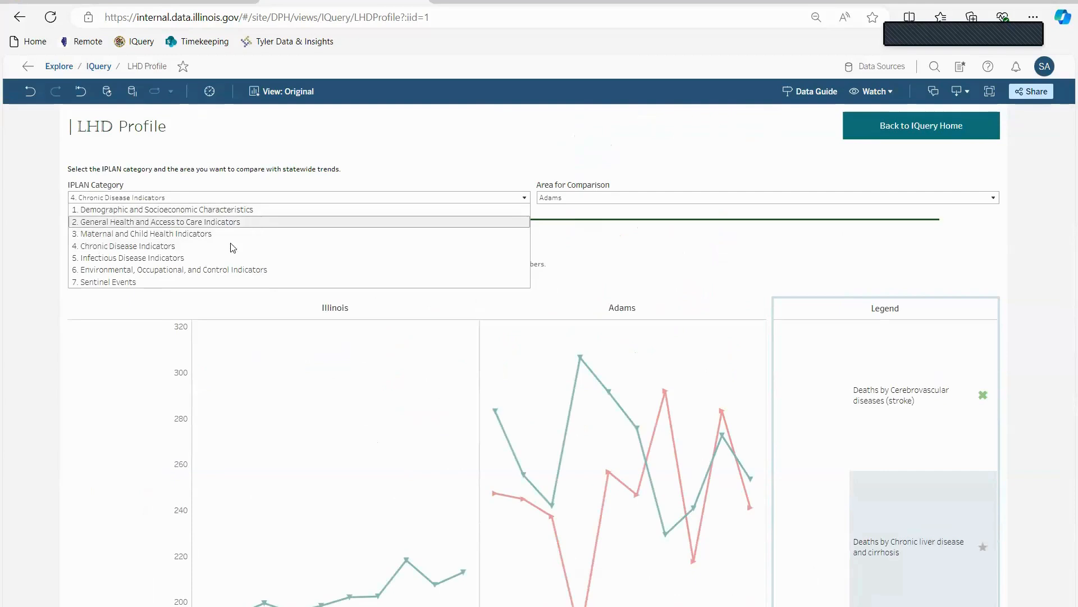
left_click(217, 258)
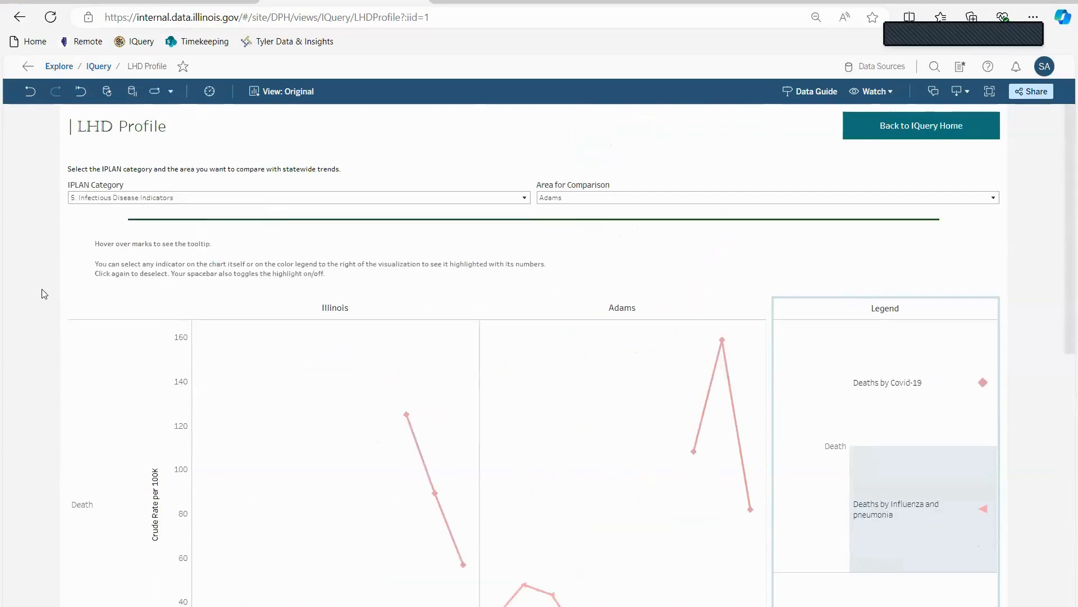
Step: Examine the infectious disease death and sexually transmitted infection trend charts for Illinois and Adams, including the influenza and pneumonia data points
scroll(44, 294, "down", 8)
scroll(44, 294, "up", 1)
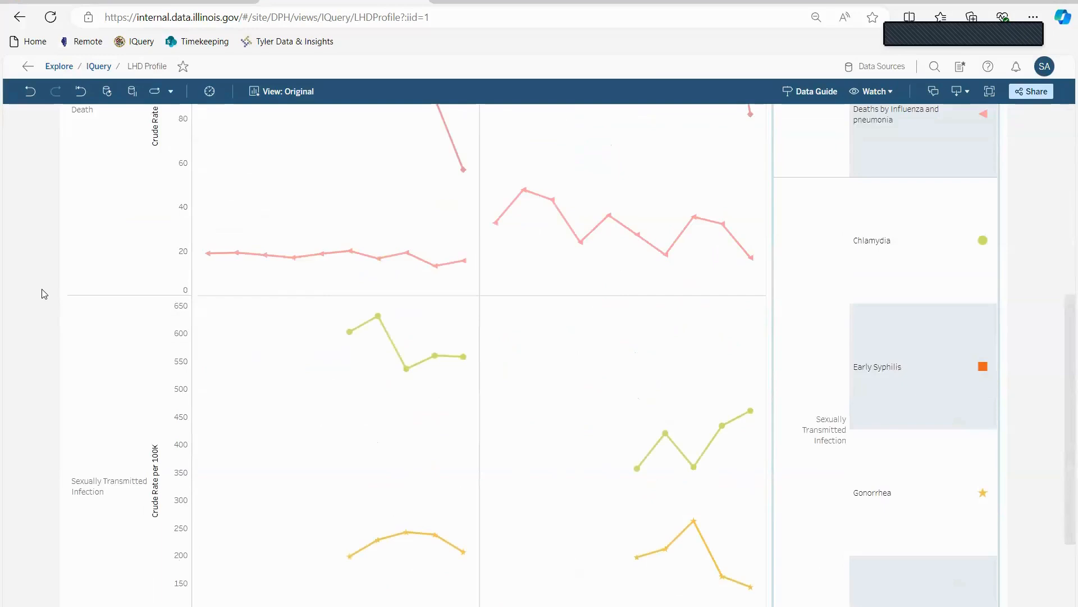
scroll(43, 294, "up", 7)
scroll(44, 294, "down", 3)
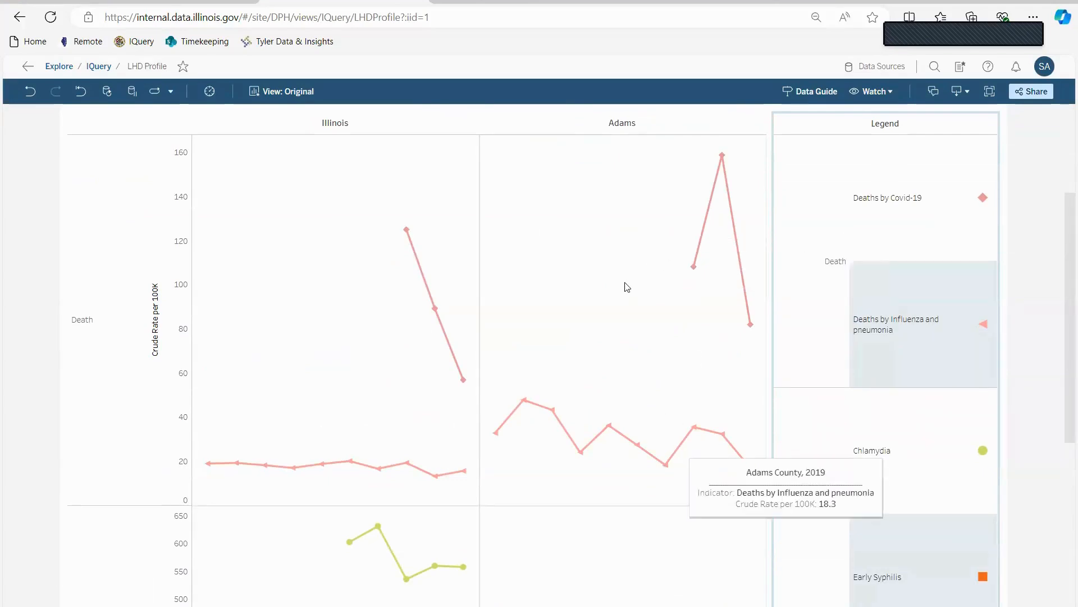
scroll(627, 287, "down", 6)
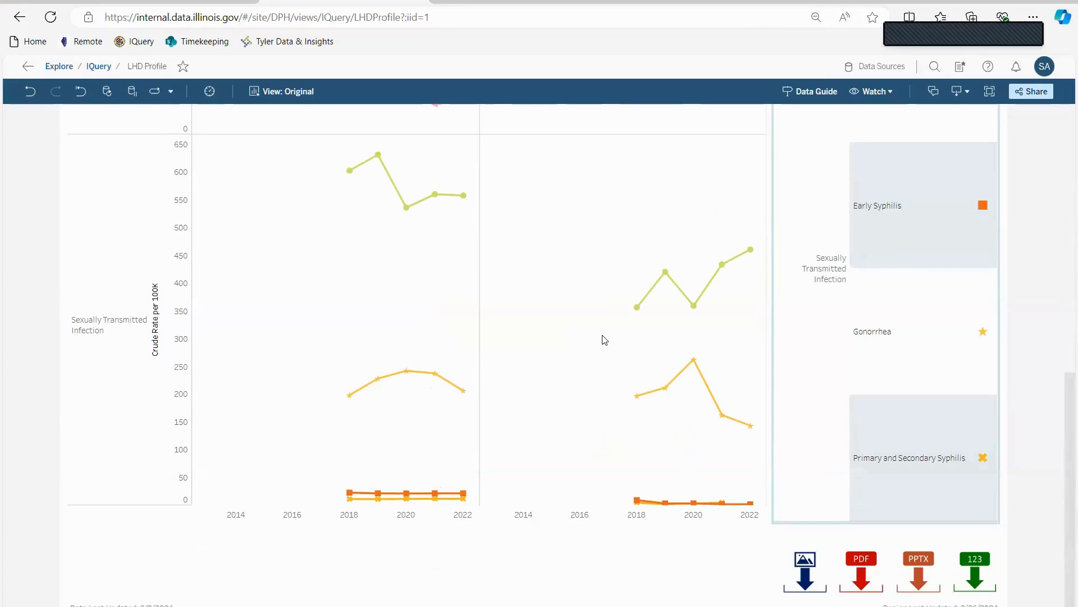
scroll(605, 340, "up", 10)
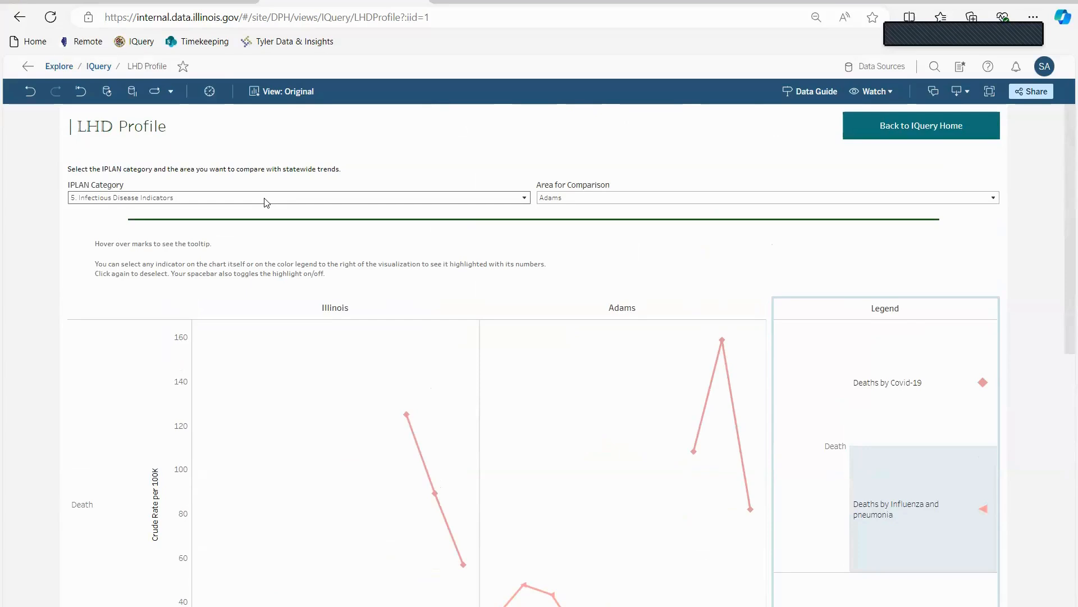
Step: Open IPLAN Data from the IQuery home and select category 5. Infectious Disease Indicators with the Death subcategory
left_click(887, 130)
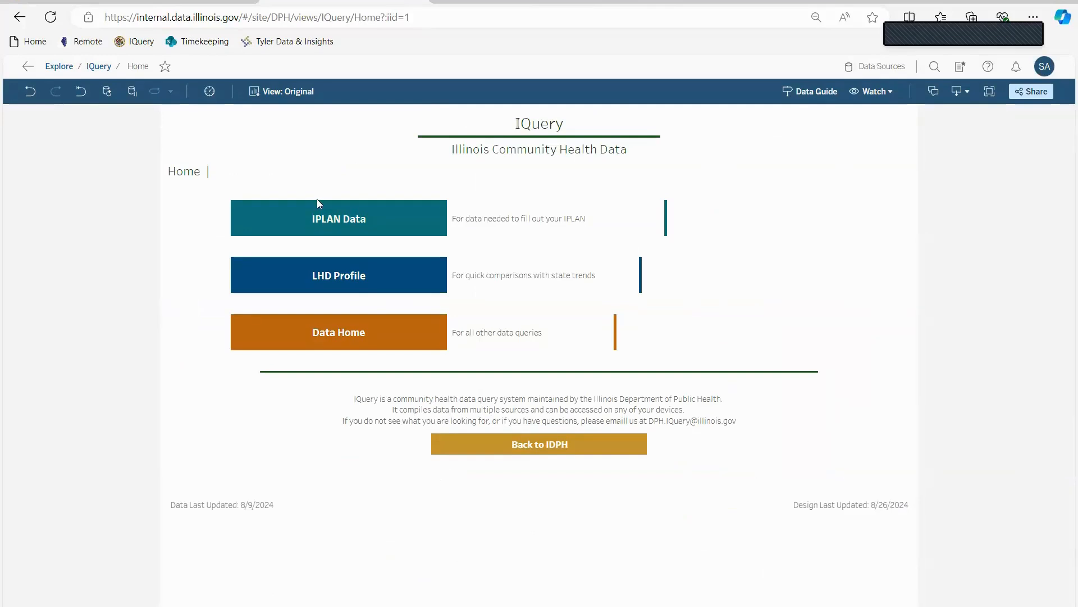
left_click(368, 220)
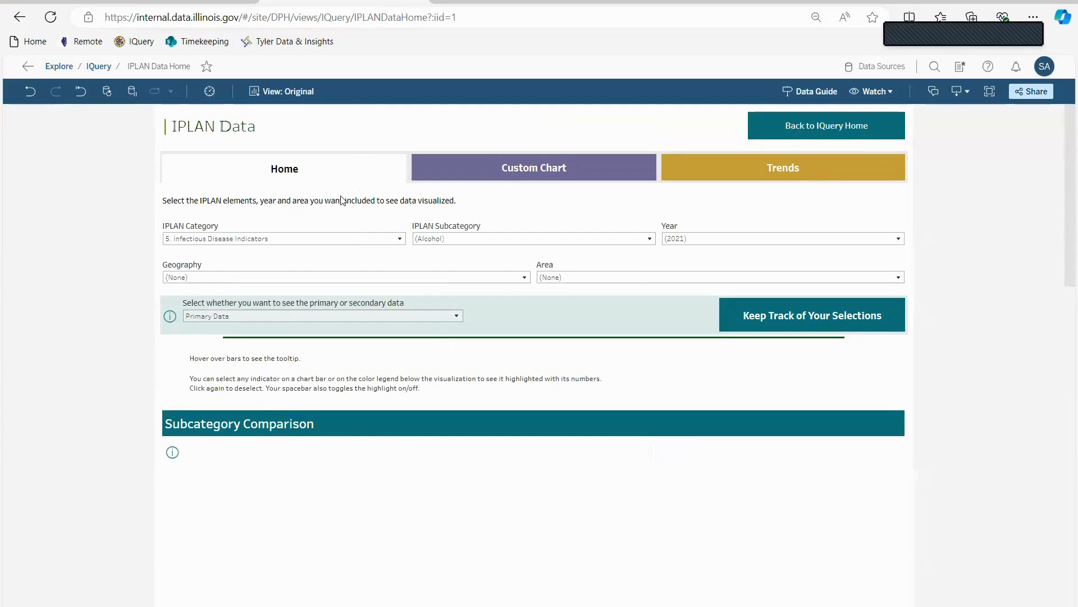
left_click(400, 239)
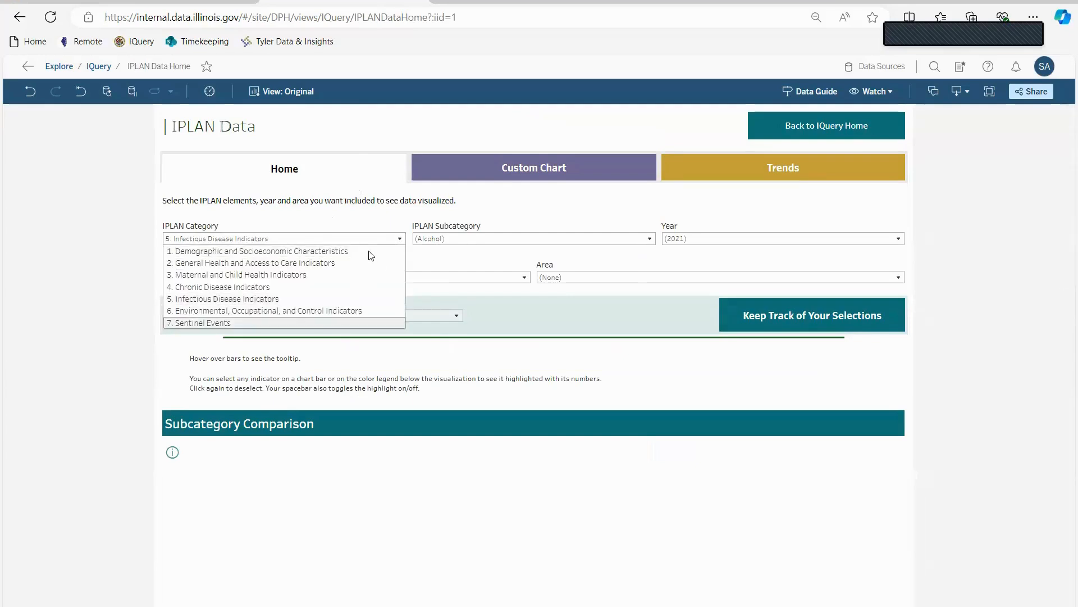
left_click(358, 304)
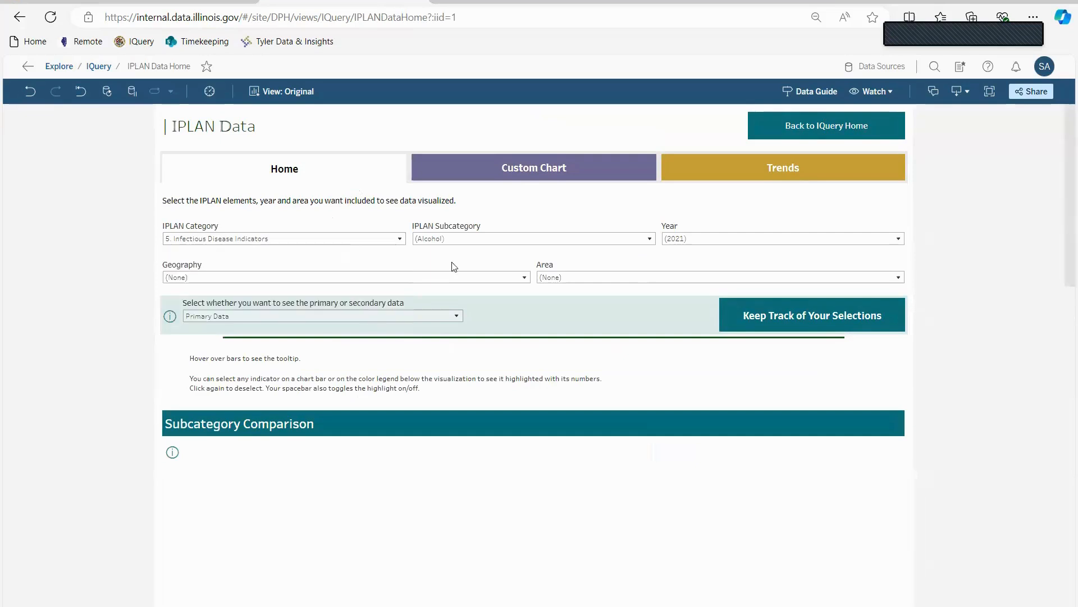
left_click(543, 244)
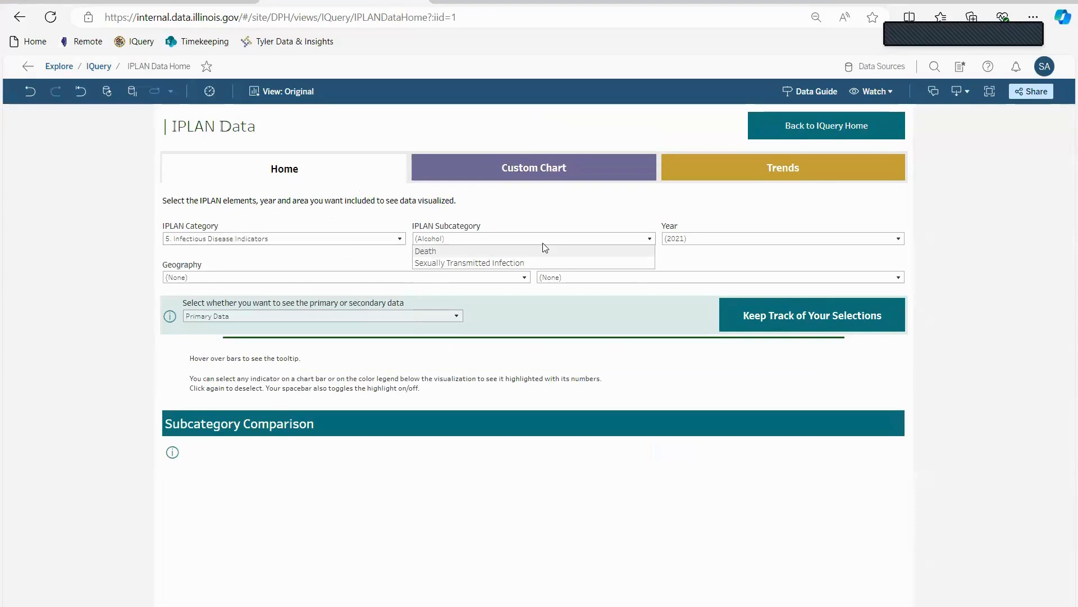
left_click(543, 251)
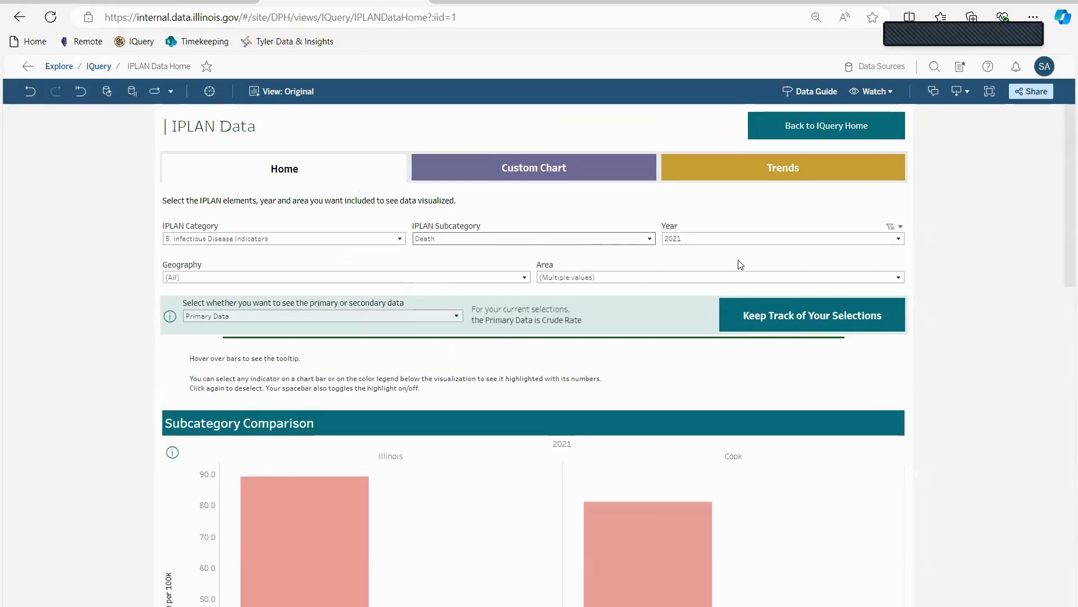
Step: Change the year selection to 2022 only, excluding 2021
left_click(708, 238)
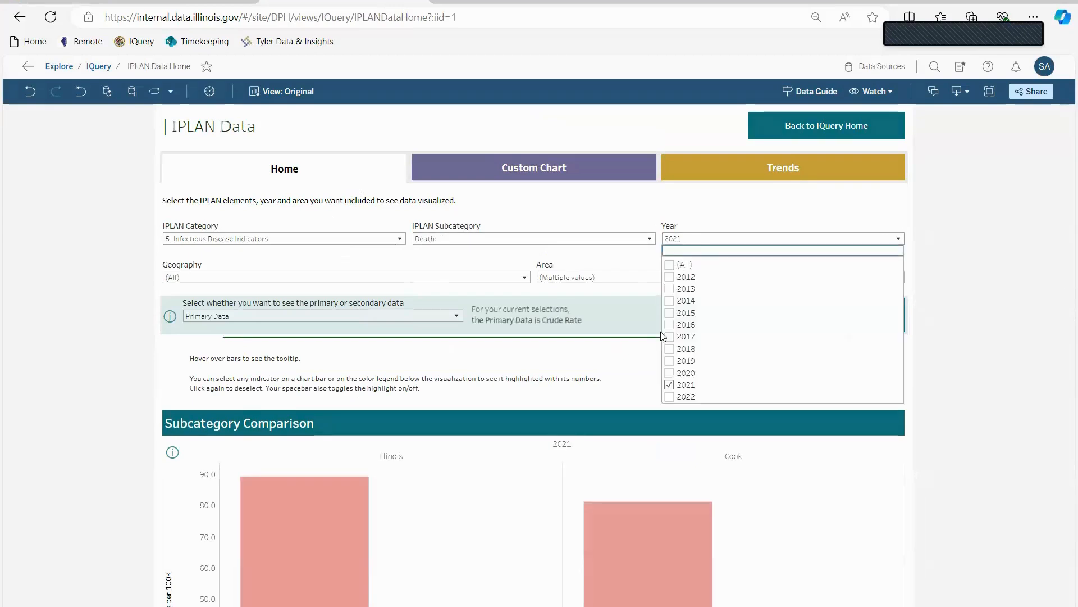
left_click(672, 395)
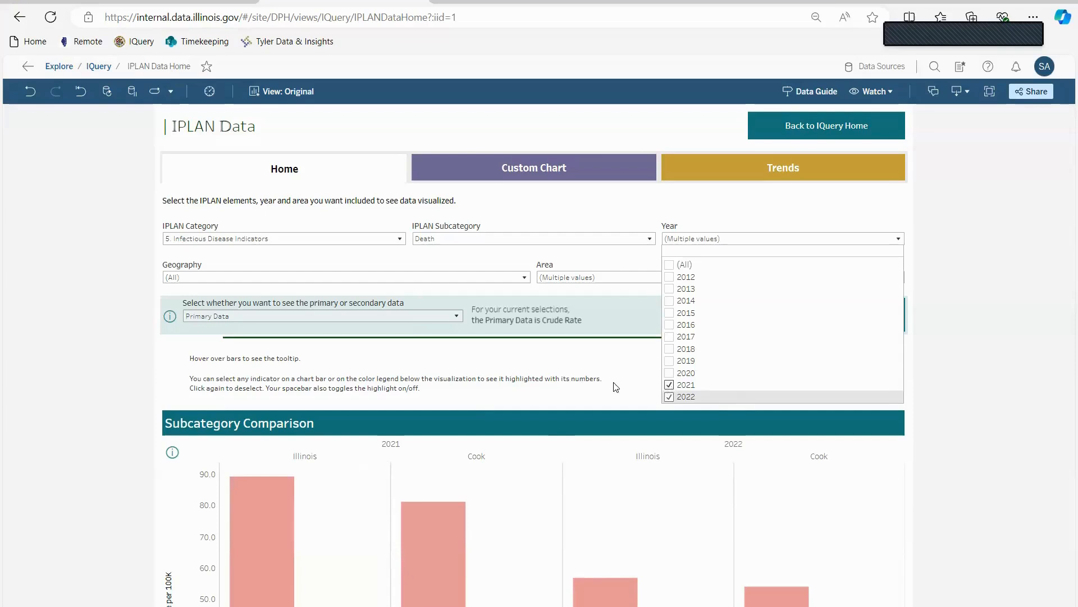
left_click(669, 385)
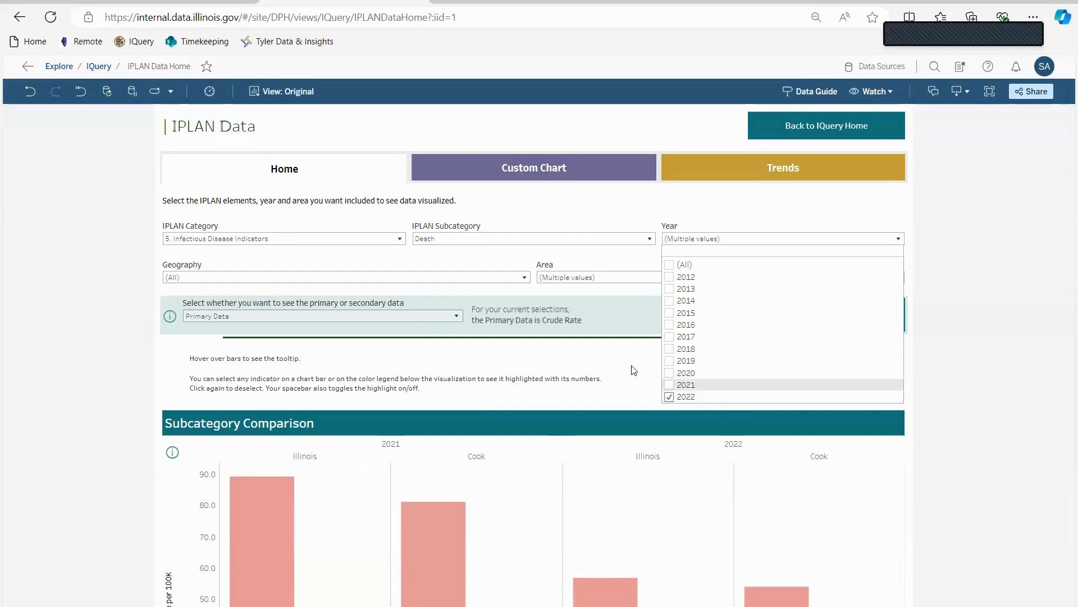
left_click(635, 369)
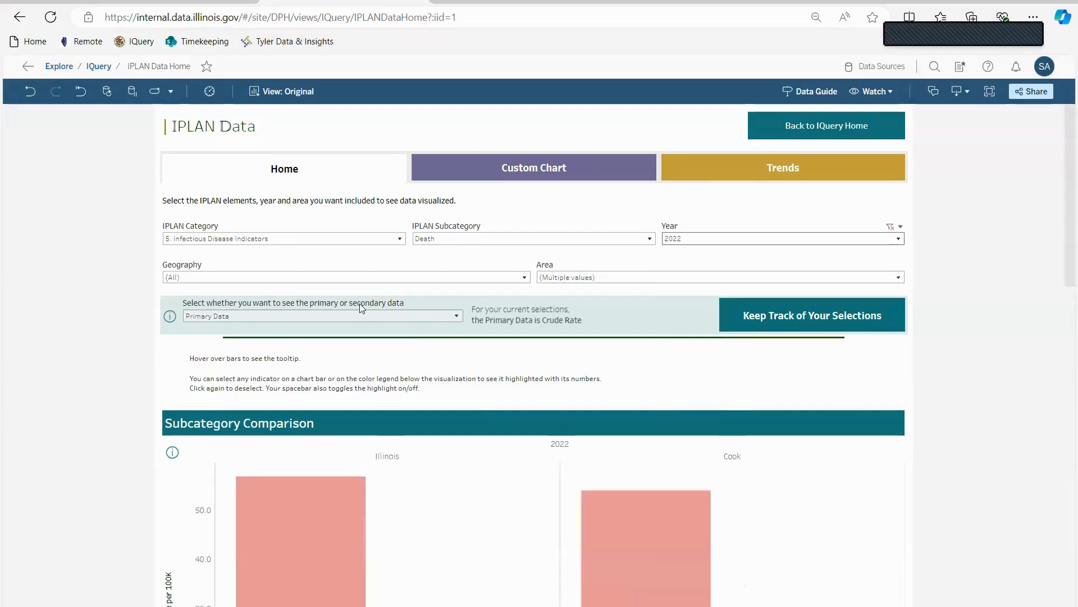
Step: Review the available geography levels and areas, keeping all geographies and the areas Illinois and Cook selected
left_click(370, 277)
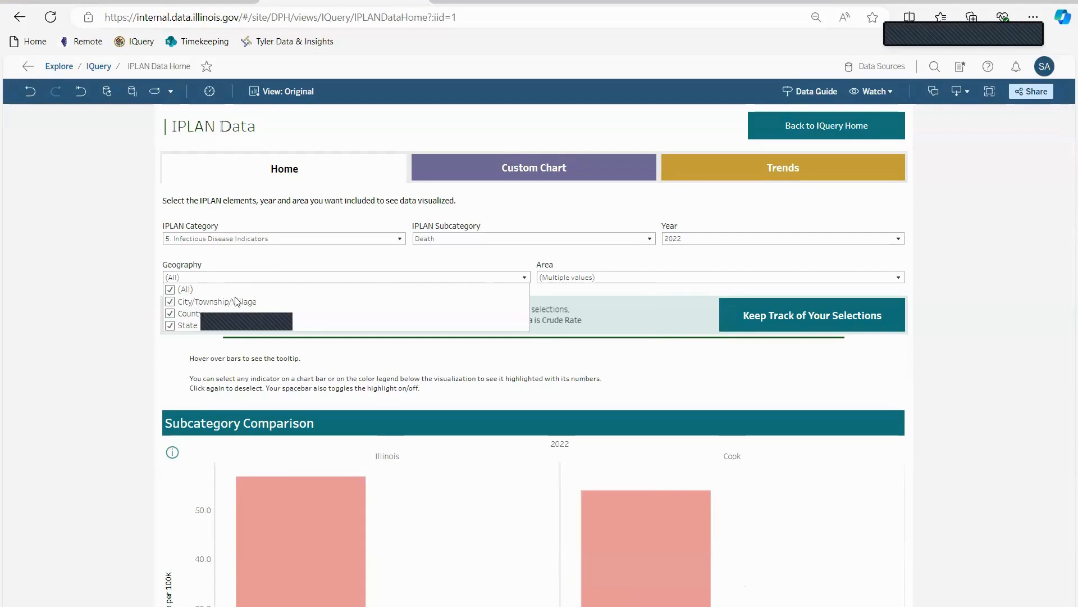
left_click(458, 262)
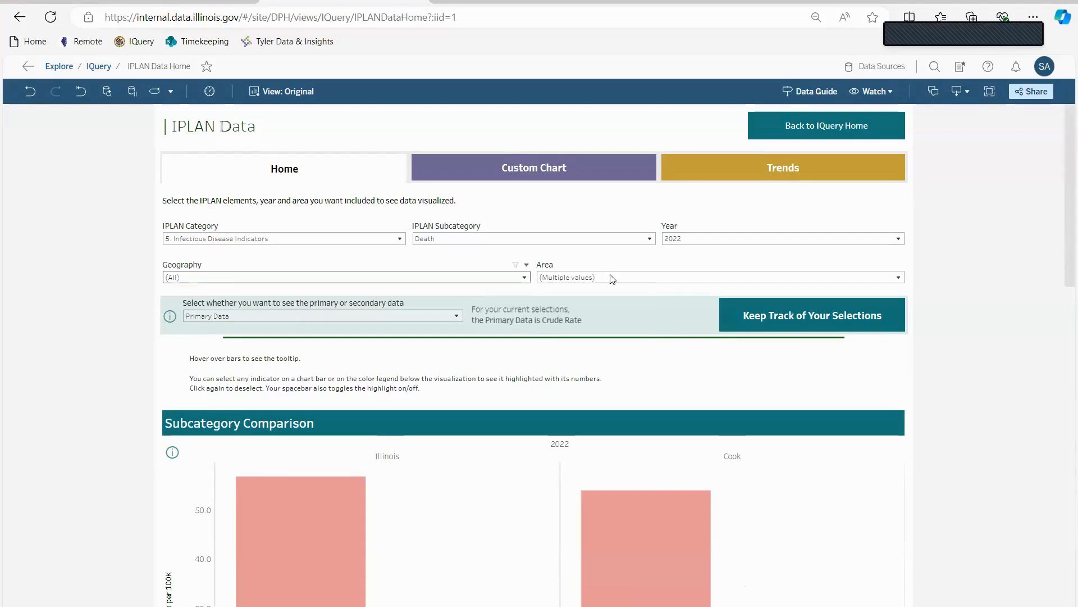
left_click(641, 279)
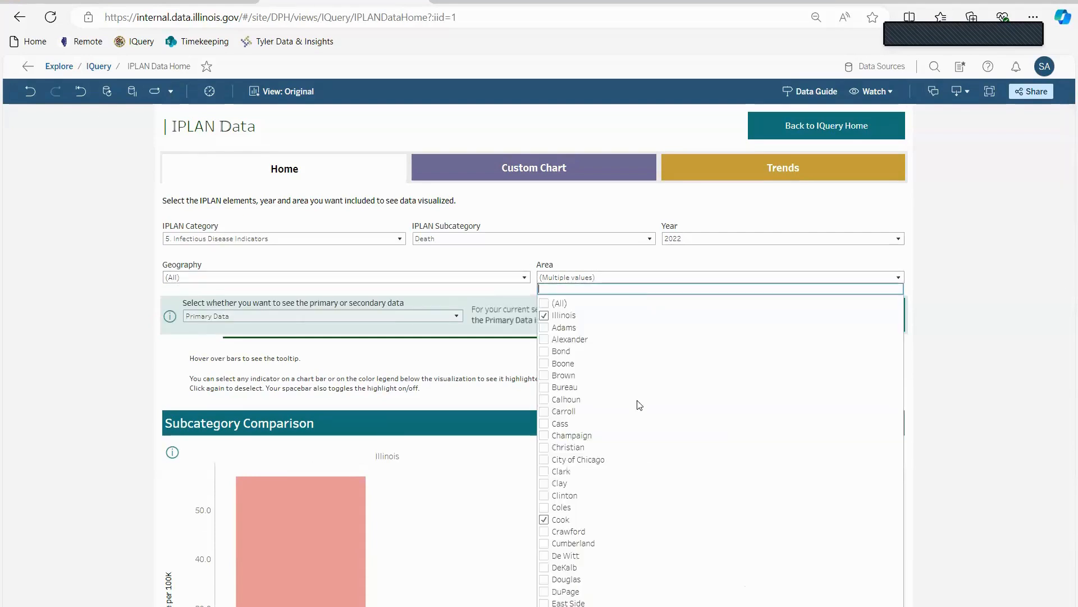
scroll(639, 417, "down", 7)
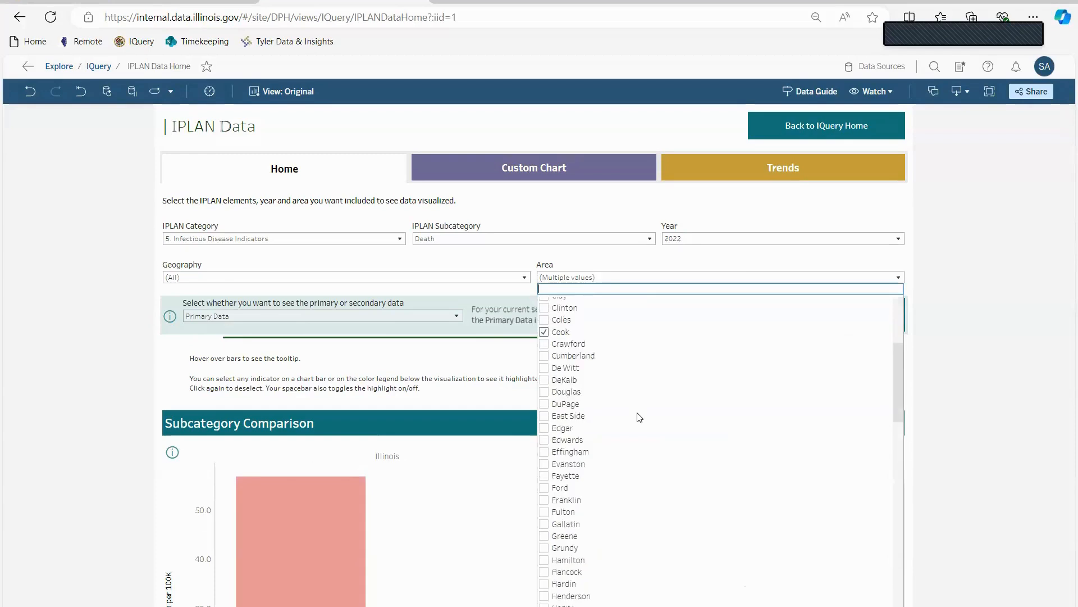
scroll(639, 417, "down", 10)
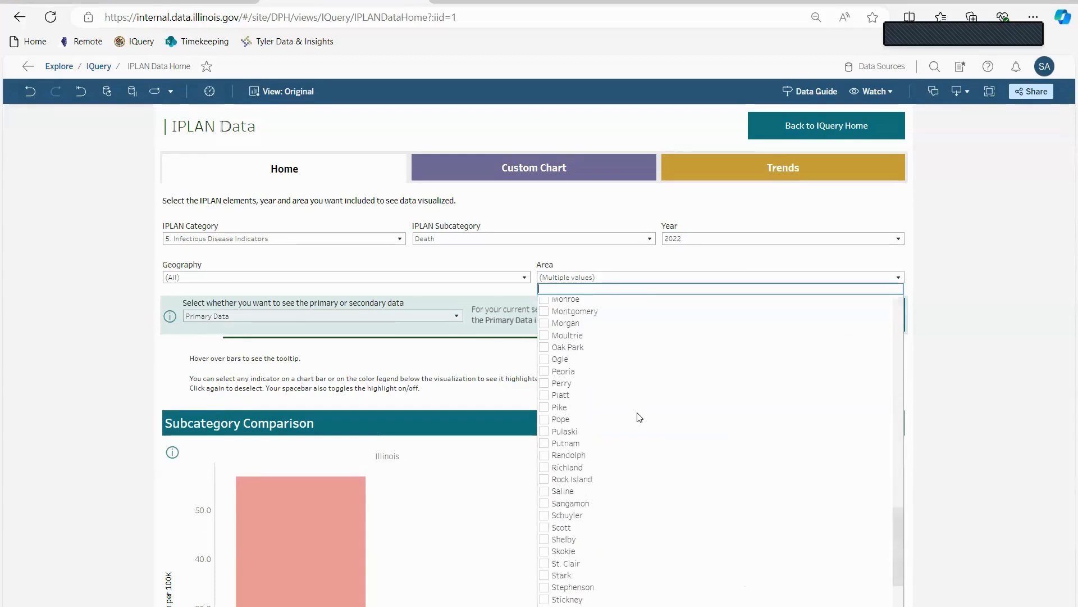
scroll(639, 417, "up", 17)
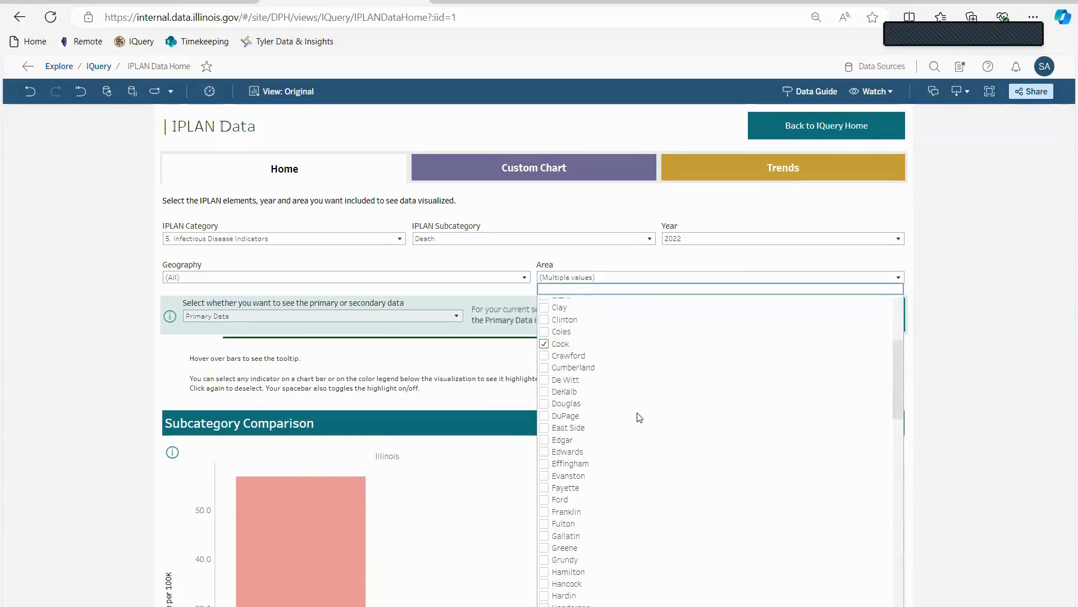
left_click(1002, 307)
Step: Examine the 2022 Subcategory Comparison chart and inspect the Covid-19 death bars for Illinois and Cook
scroll(1002, 307, "down", 5)
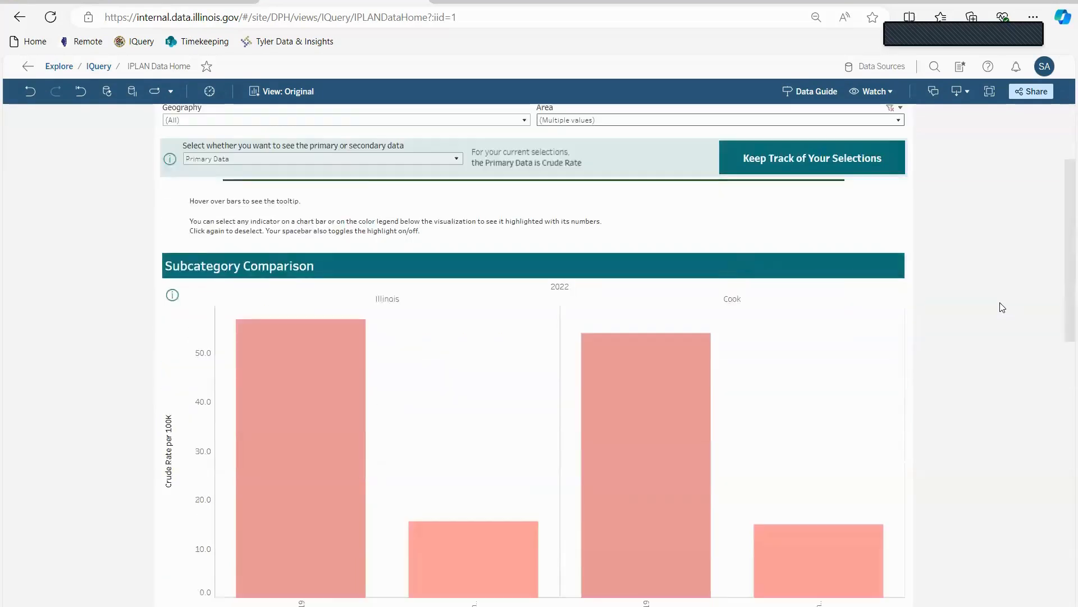
scroll(1002, 307, "up", 2)
scroll(1002, 307, "down", 1)
scroll(1002, 306, "up", 2)
scroll(1001, 306, "down", 1)
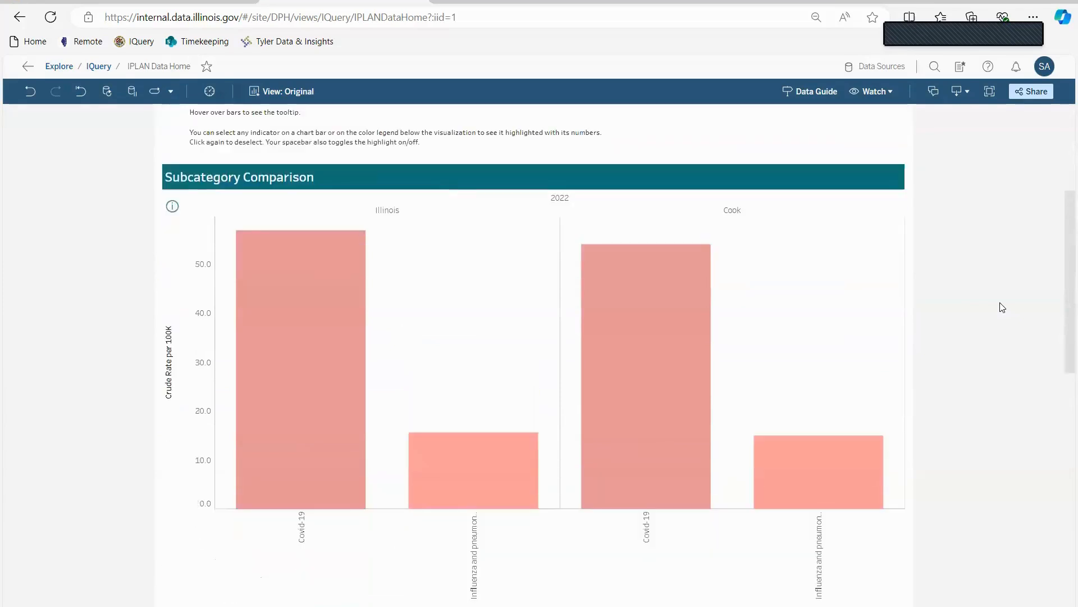
mouse_move(308, 328)
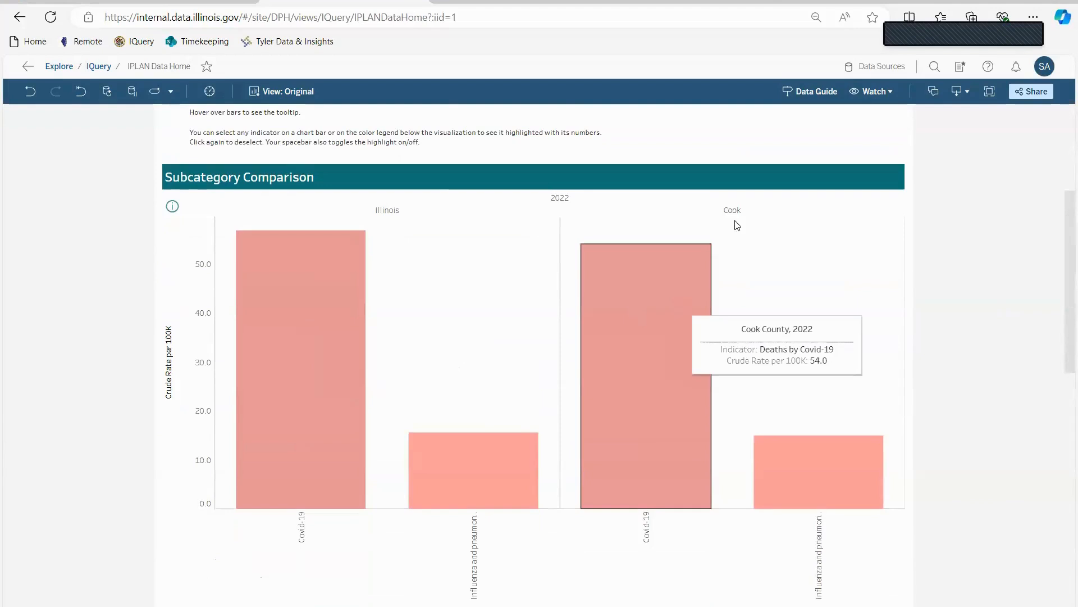
mouse_move(667, 315)
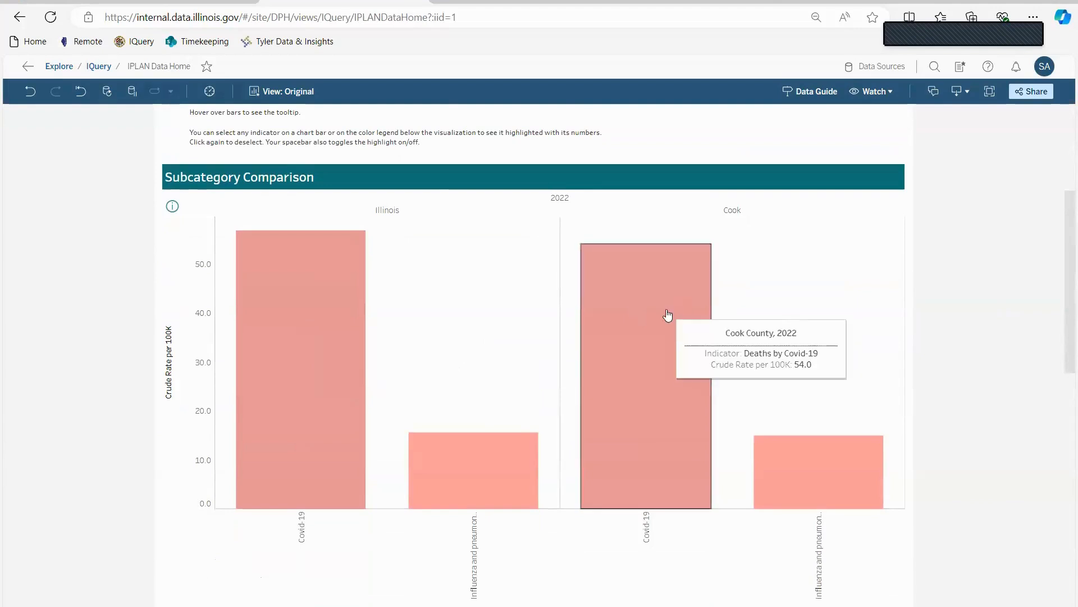
mouse_move(325, 378)
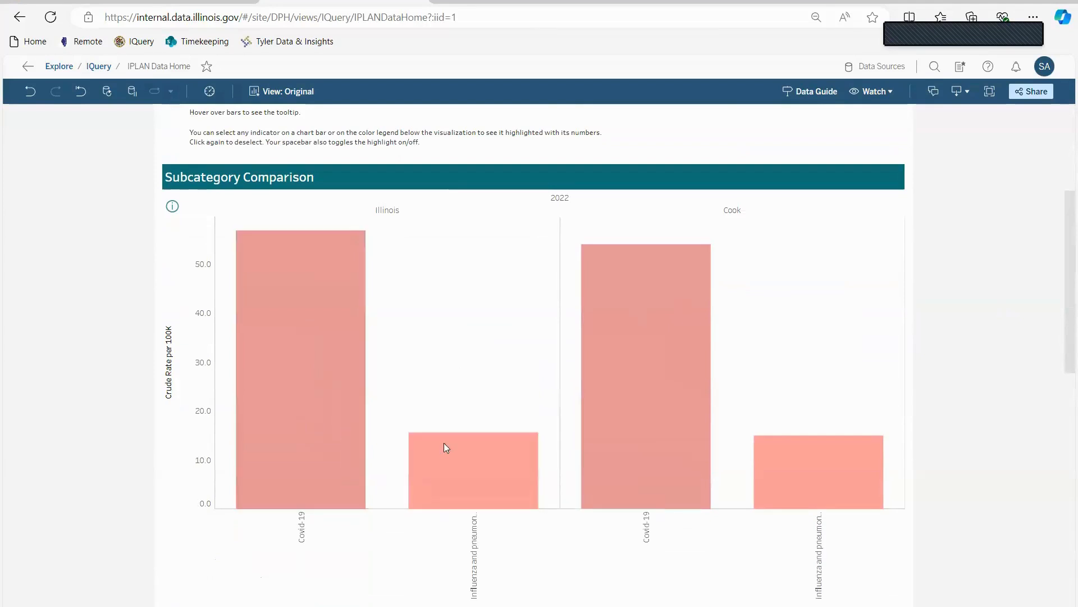
Step: Check the note describing the primary data type, and switch the displayed data to Secondary Data
scroll(444, 448, "up", 2)
scroll(430, 373, "down", 1)
scroll(432, 375, "up", 1)
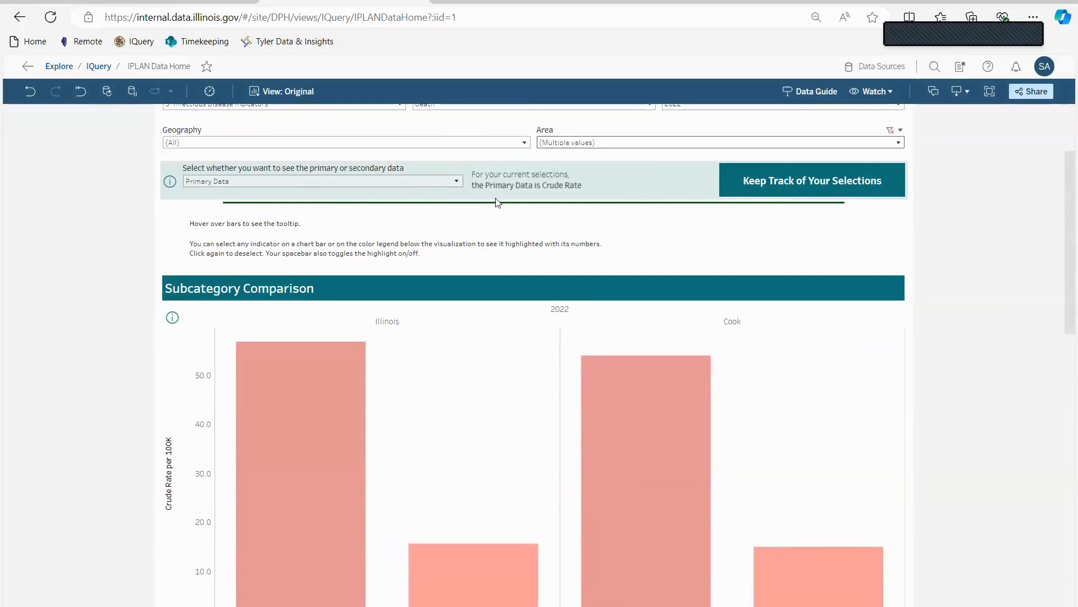
mouse_move(533, 193)
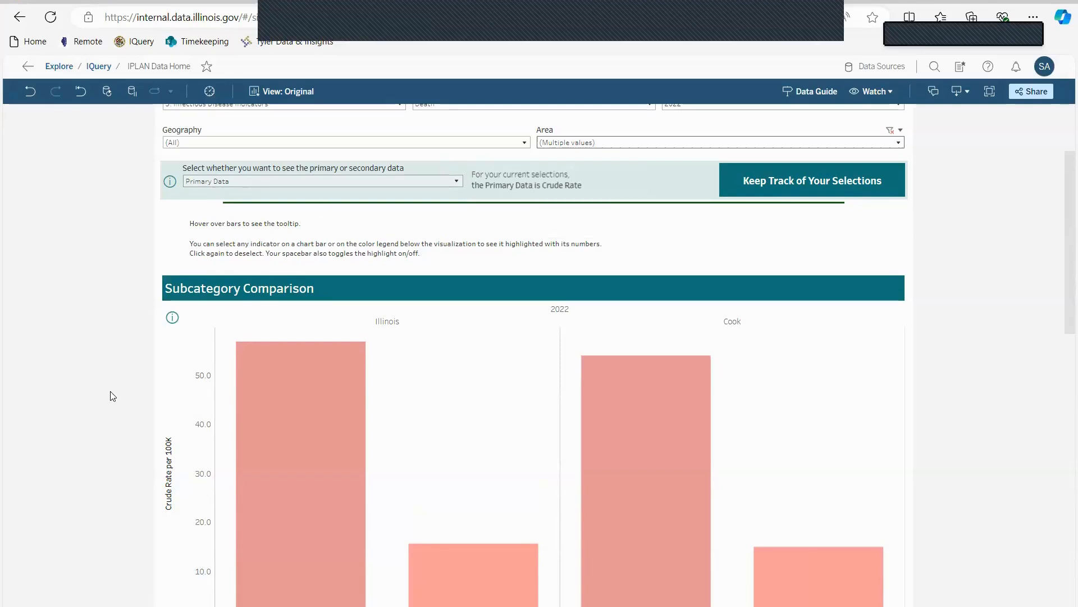
scroll(113, 396, "down", 2)
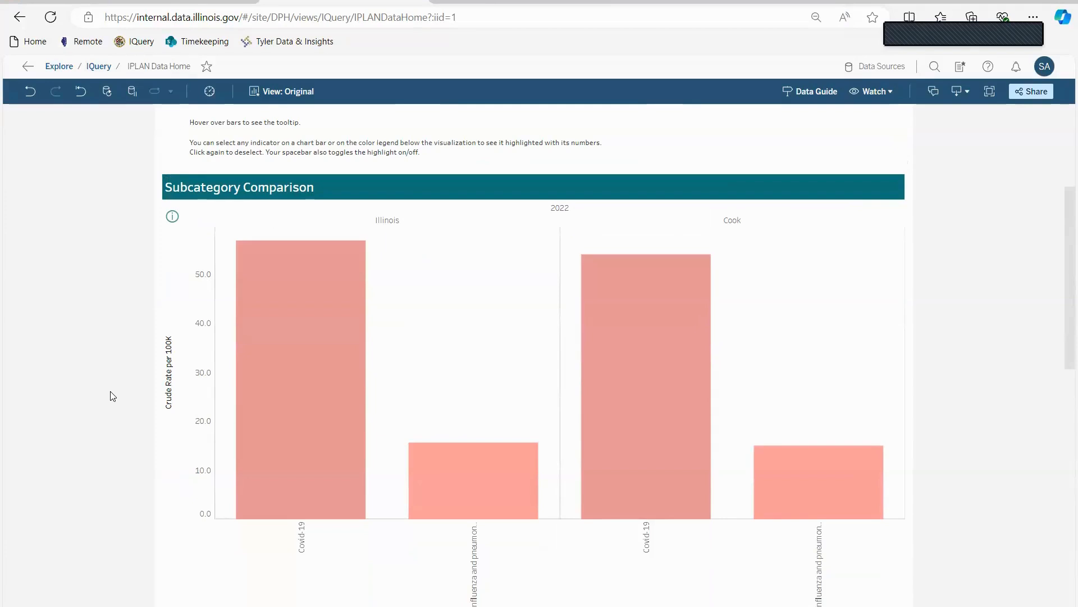
scroll(112, 396, "up", 3)
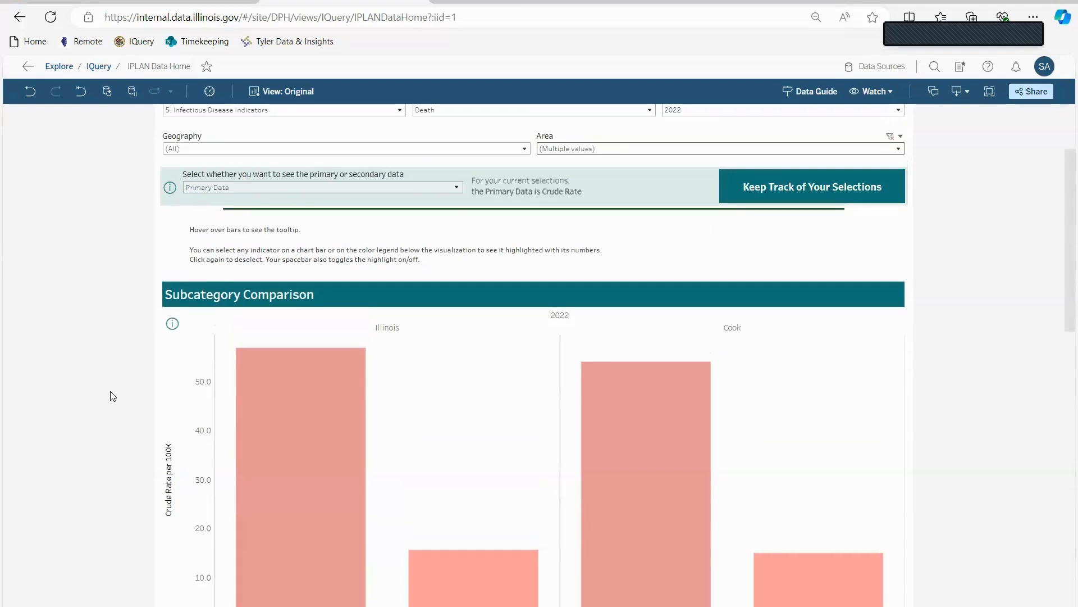
left_click(438, 188)
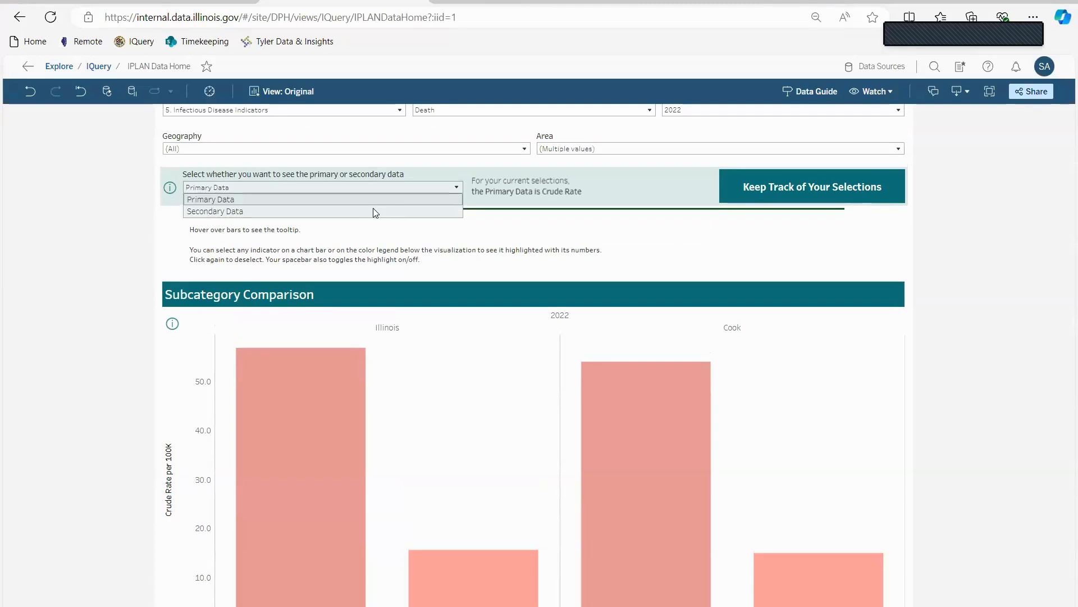
left_click(373, 208)
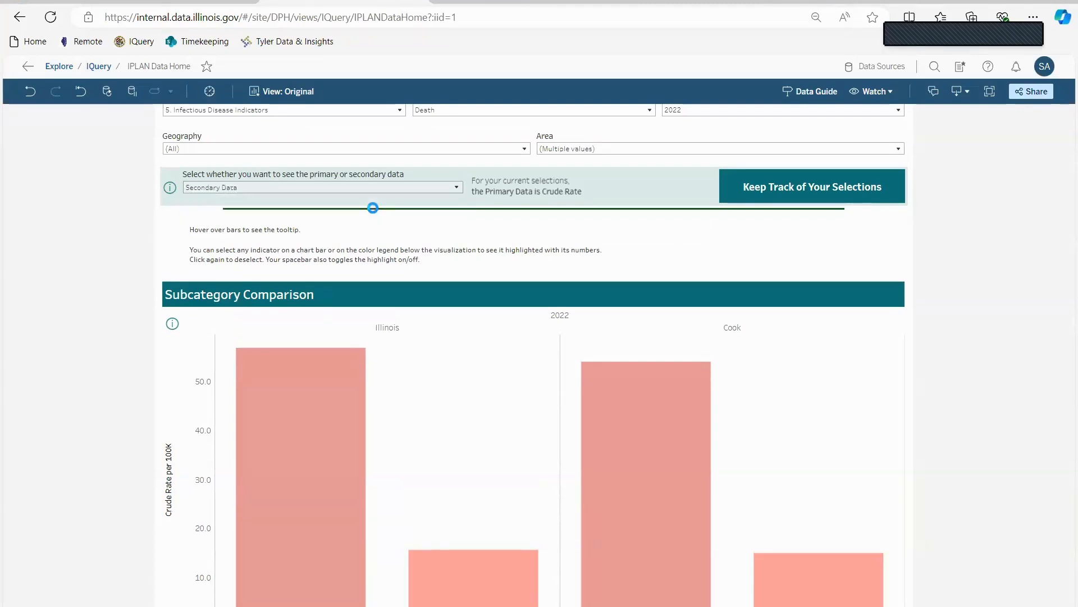
Step: Inspect the secondary count data for Illinois Covid-19 deaths in the Subcategory Comparison chart, and switch the displayed data back to Primary Data
scroll(331, 269, "down", 2)
mouse_move(315, 306)
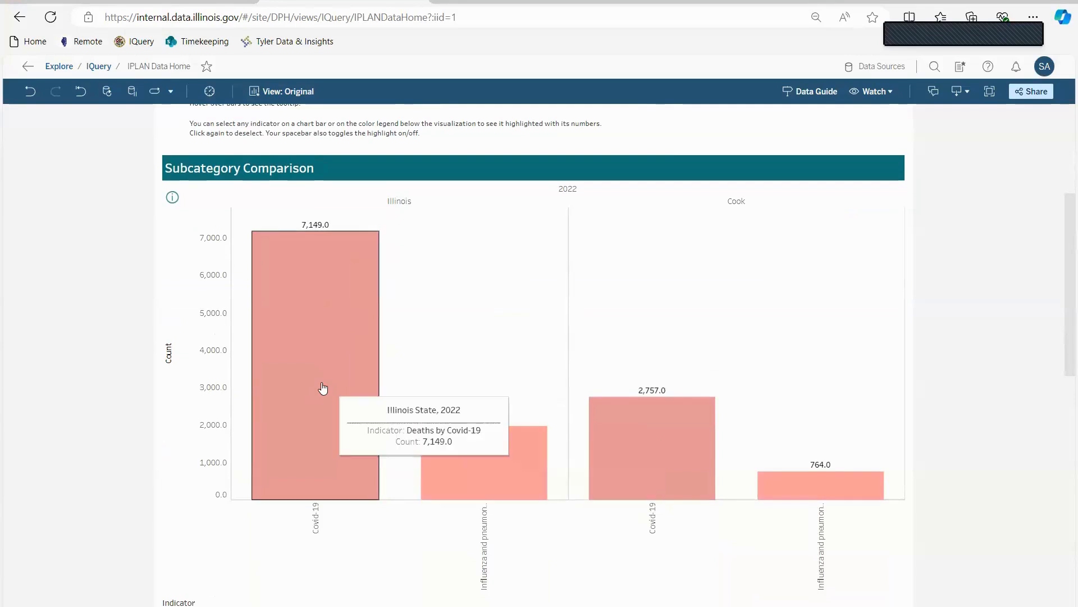
scroll(323, 387, "up", 3)
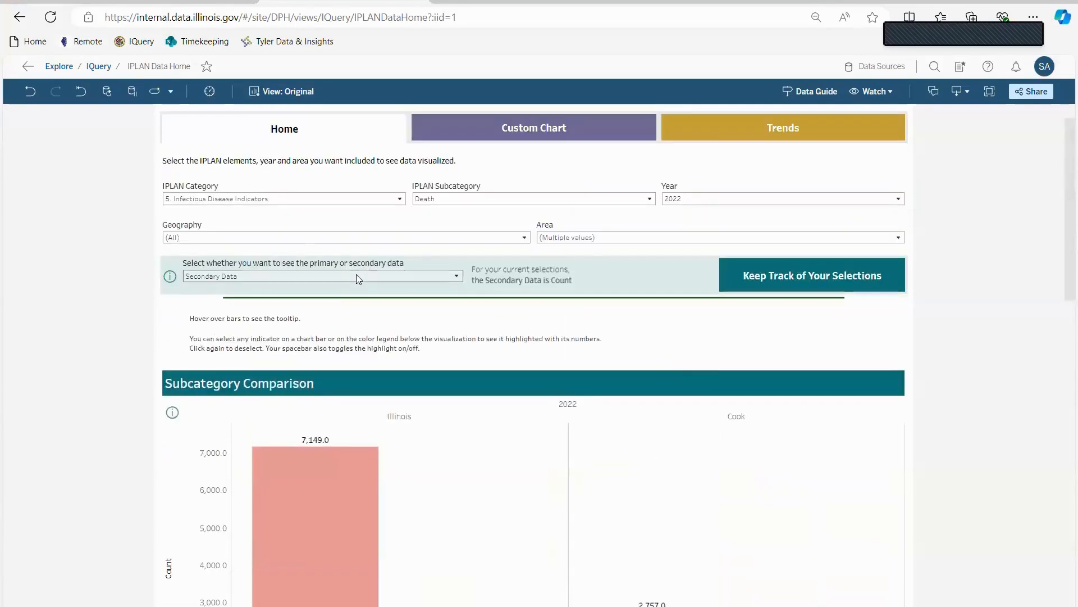
left_click(356, 275)
left_click(330, 287)
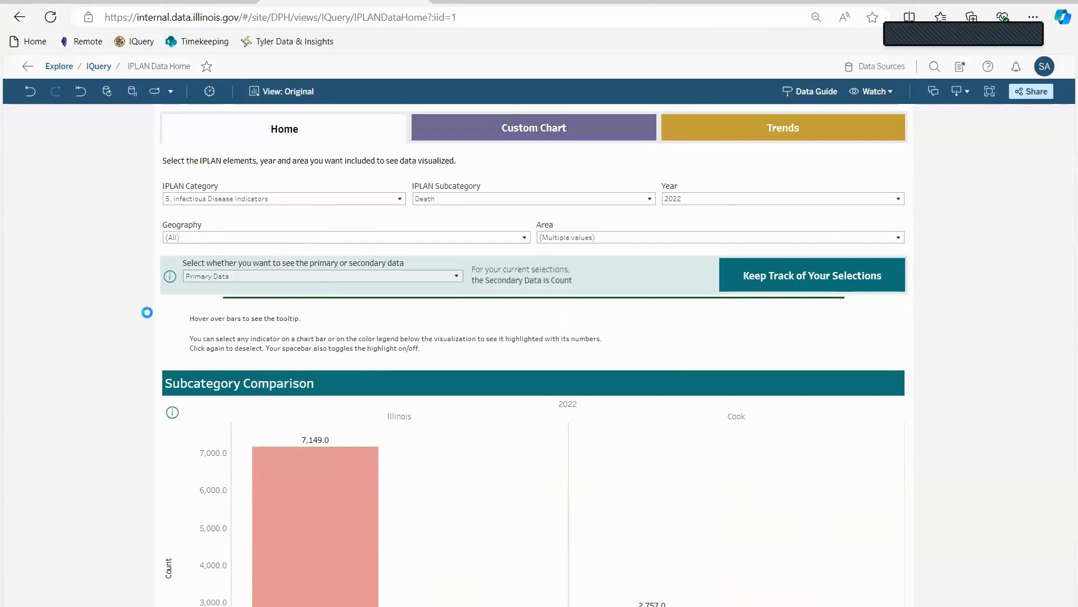
Step: Set the Demographic Details indicator to Deaths by Influenza and pneumonia and inspect the Illinois bars by sex
scroll(77, 358, "down", 3)
scroll(77, 358, "down", 5)
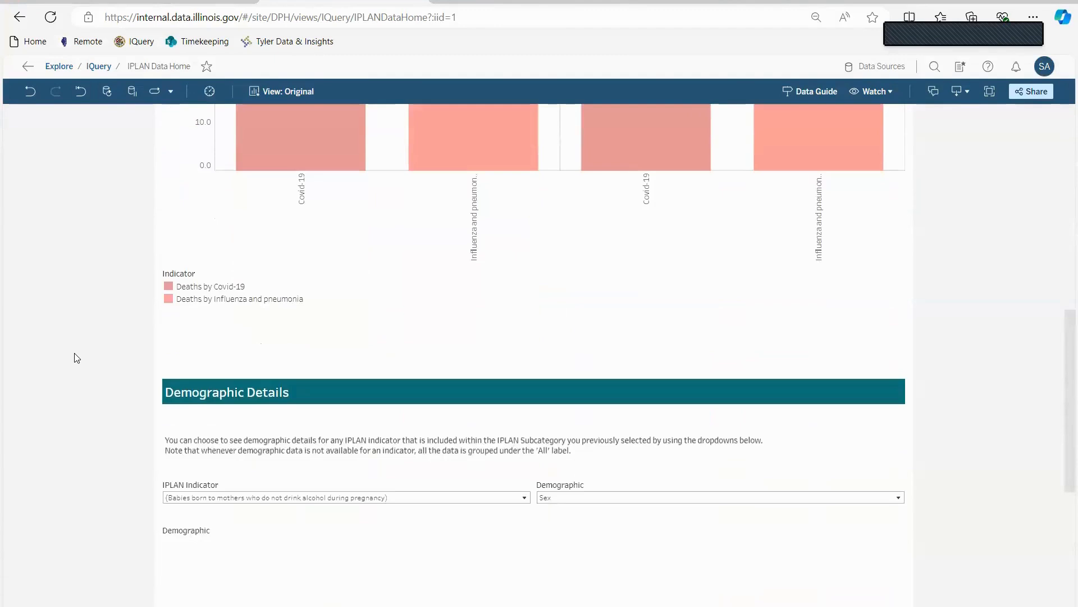
scroll(77, 358, "down", 4)
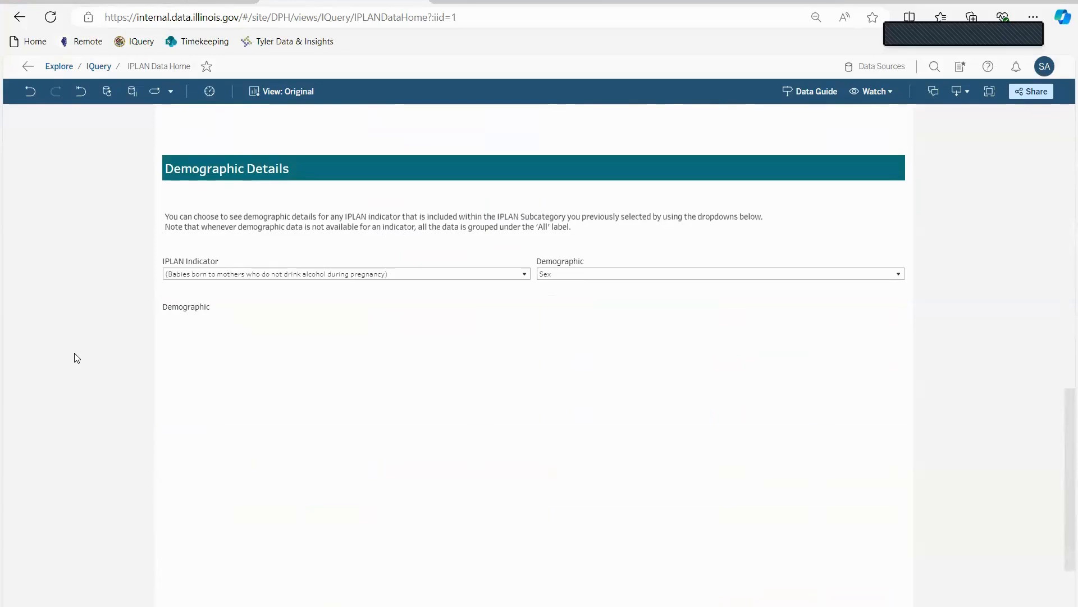
left_click(400, 275)
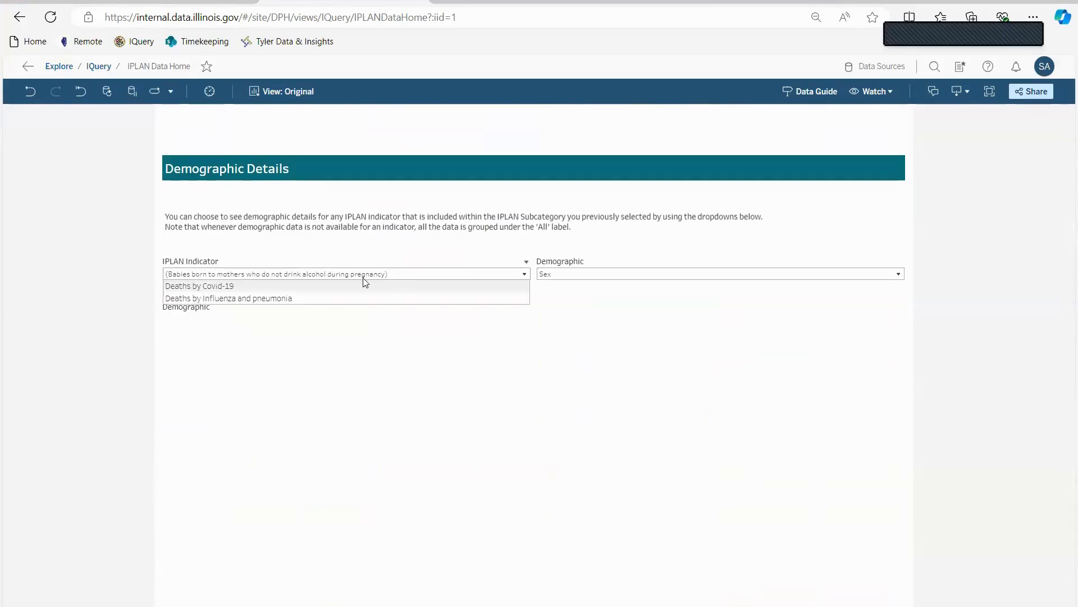
left_click(302, 299)
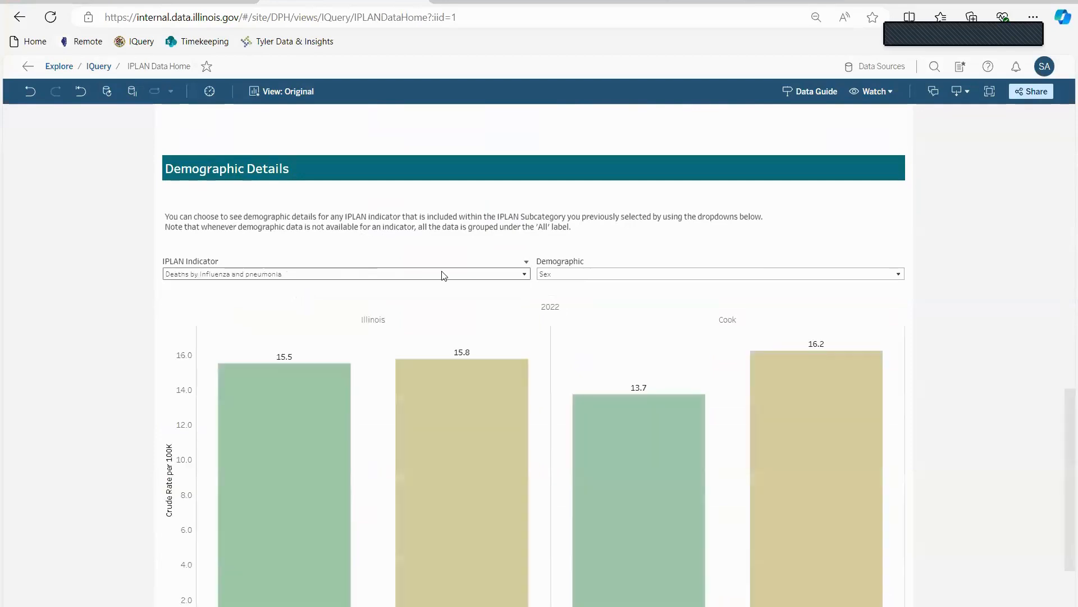
scroll(624, 318, "down", 1)
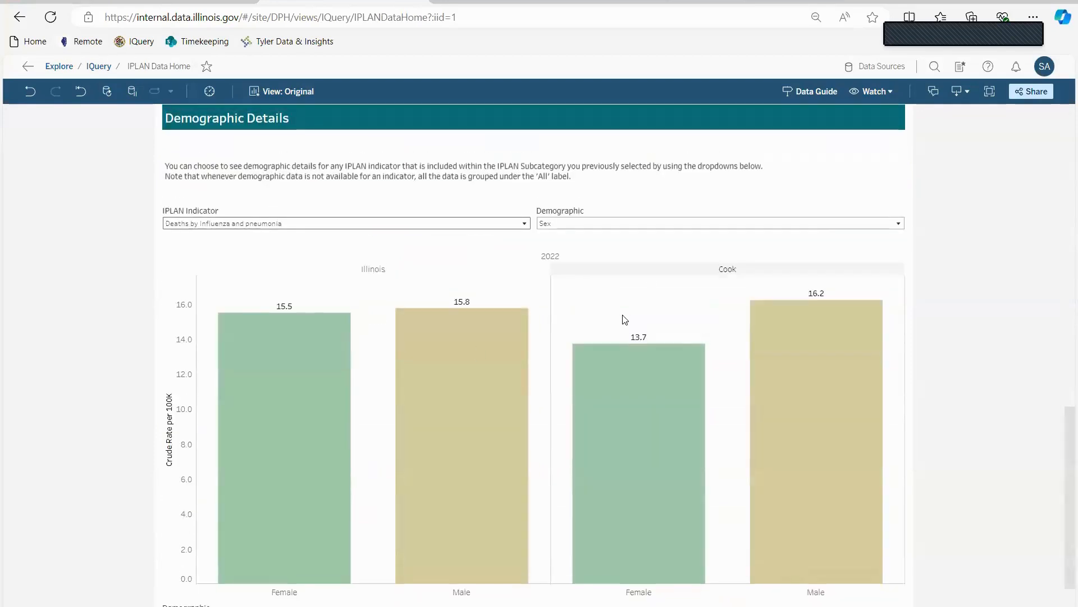
mouse_move(392, 417)
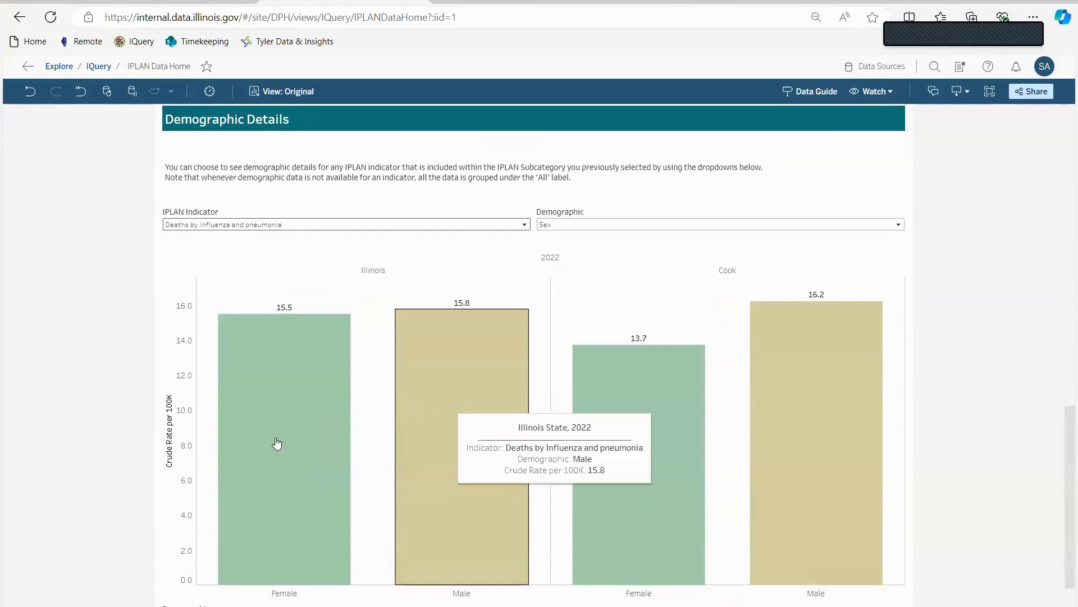
Step: View the influenza and pneumonia deaths by Age Group and by Ethnicity, comparing the bars for Illinois and Cook
left_click(687, 224)
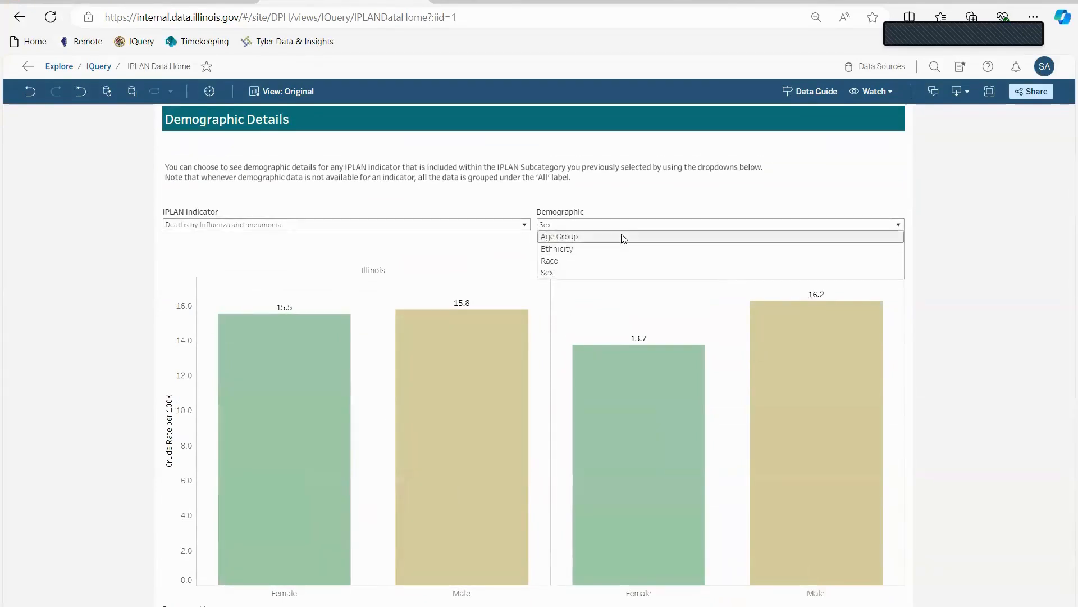
left_click(622, 236)
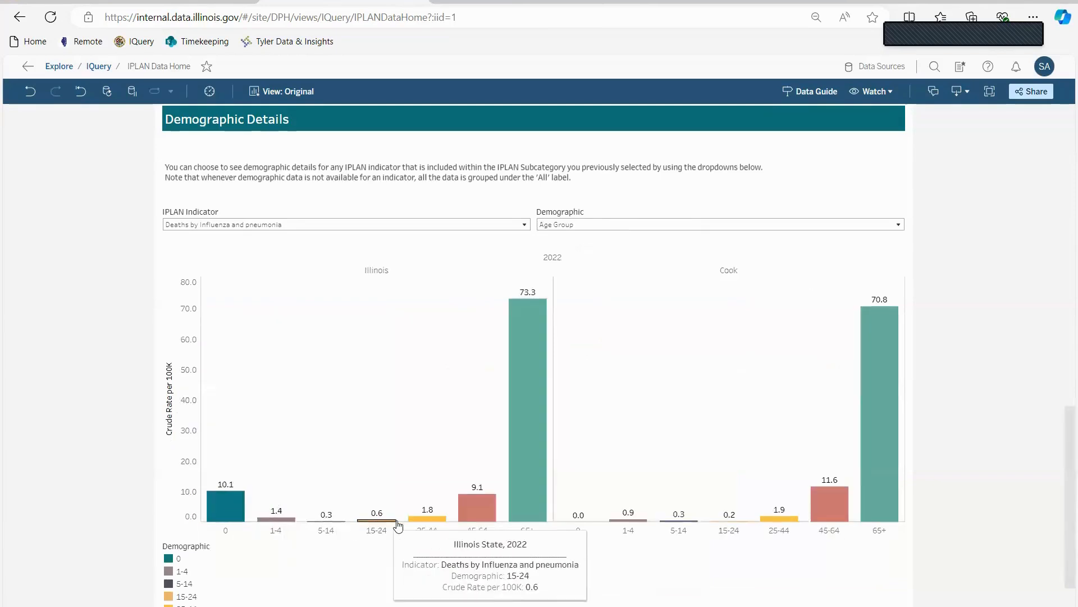
left_click(715, 230)
left_click(650, 249)
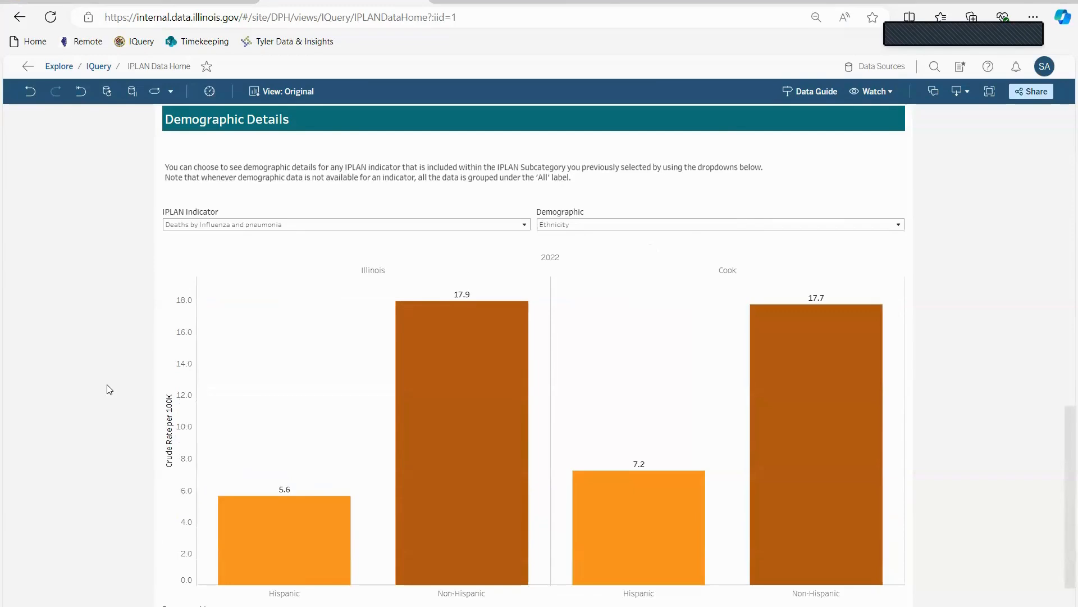
scroll(109, 389, "up", 6)
scroll(188, 332, "up", 8)
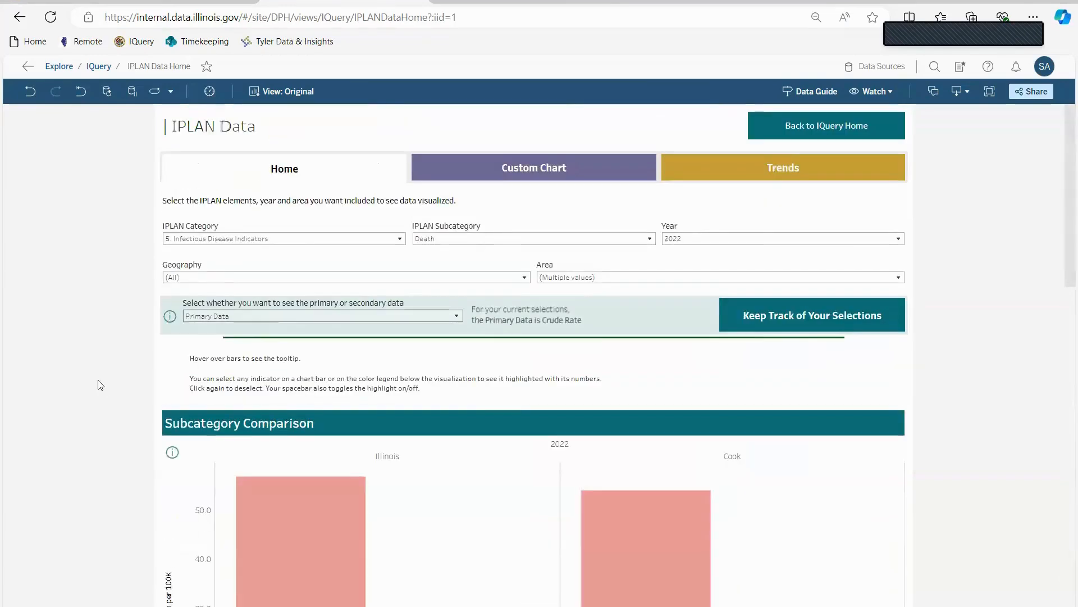
scroll(96, 385, "down", 10)
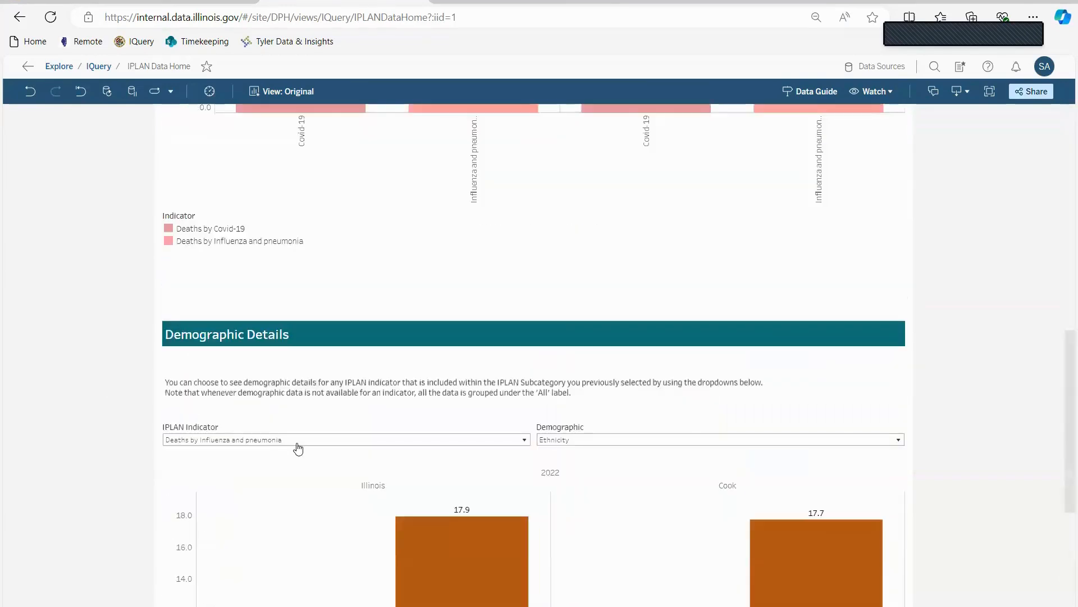
scroll(298, 447, "down", 5)
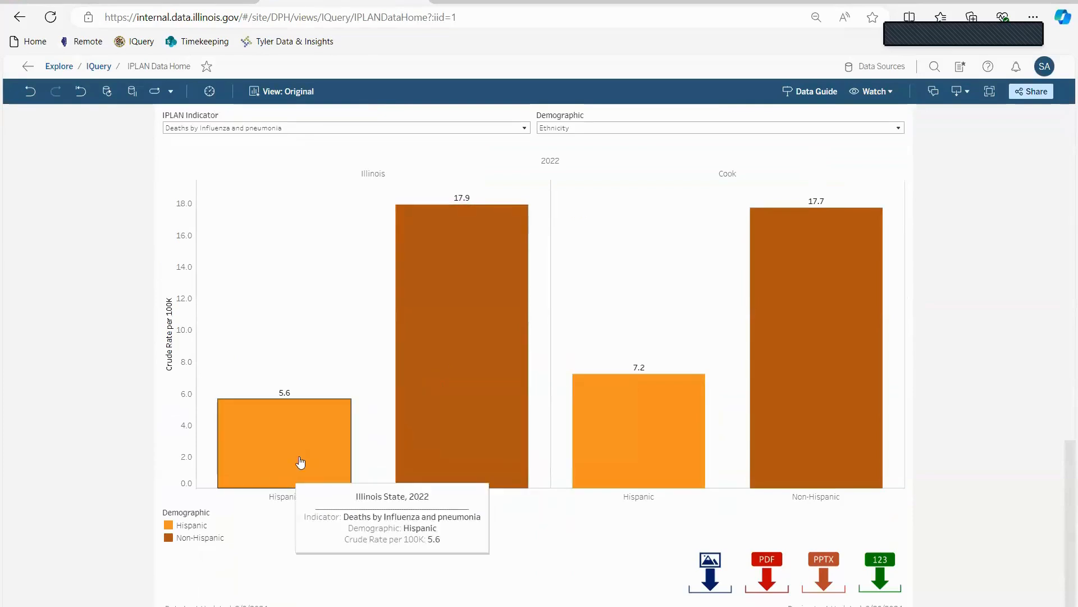
scroll(454, 384, "up", 1)
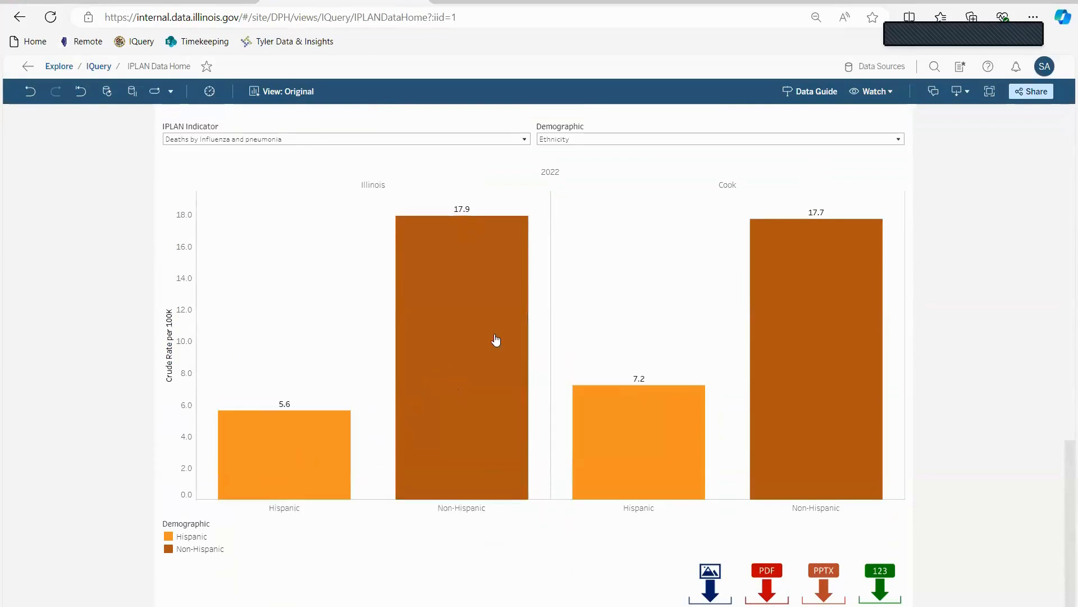
Step: Set the demographic breakdown to Race and inspect the Illinois bars for influenza and pneumonia deaths
left_click(680, 205)
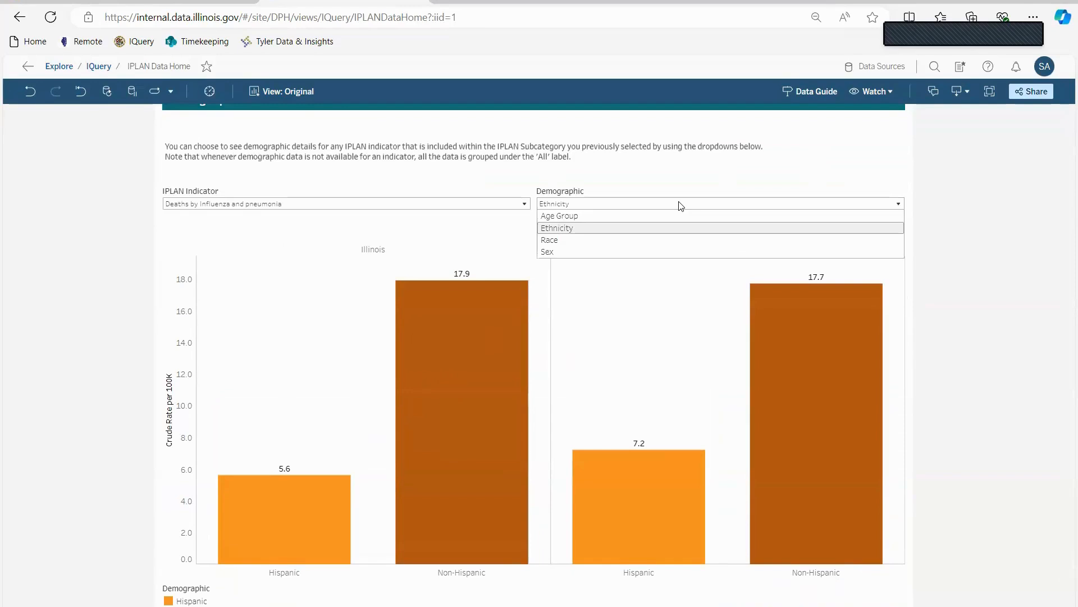
left_click(590, 240)
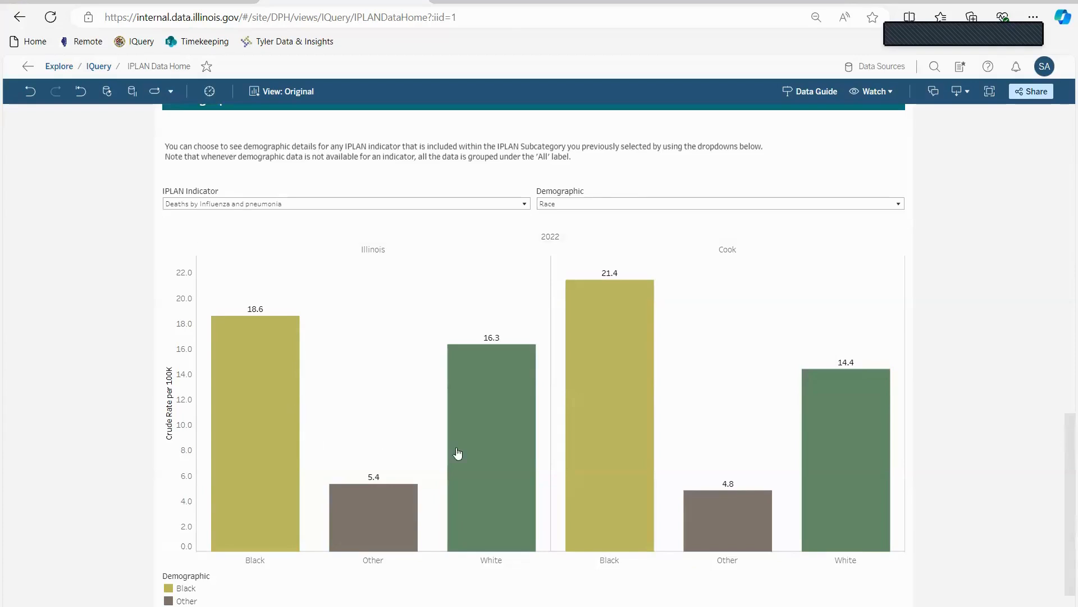
mouse_move(493, 454)
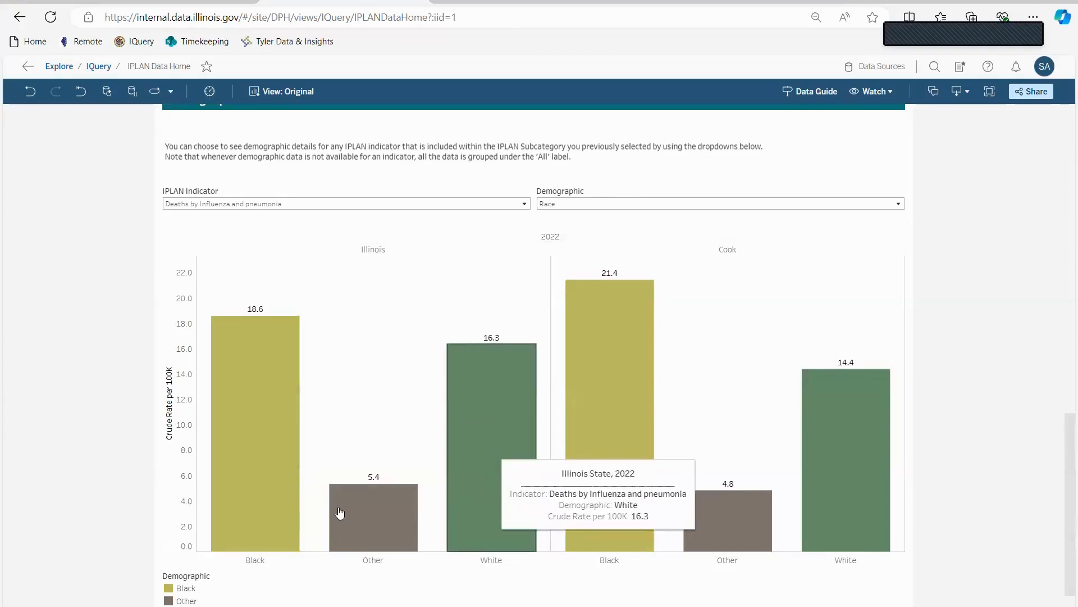
mouse_move(404, 493)
scroll(425, 453, "down", 2)
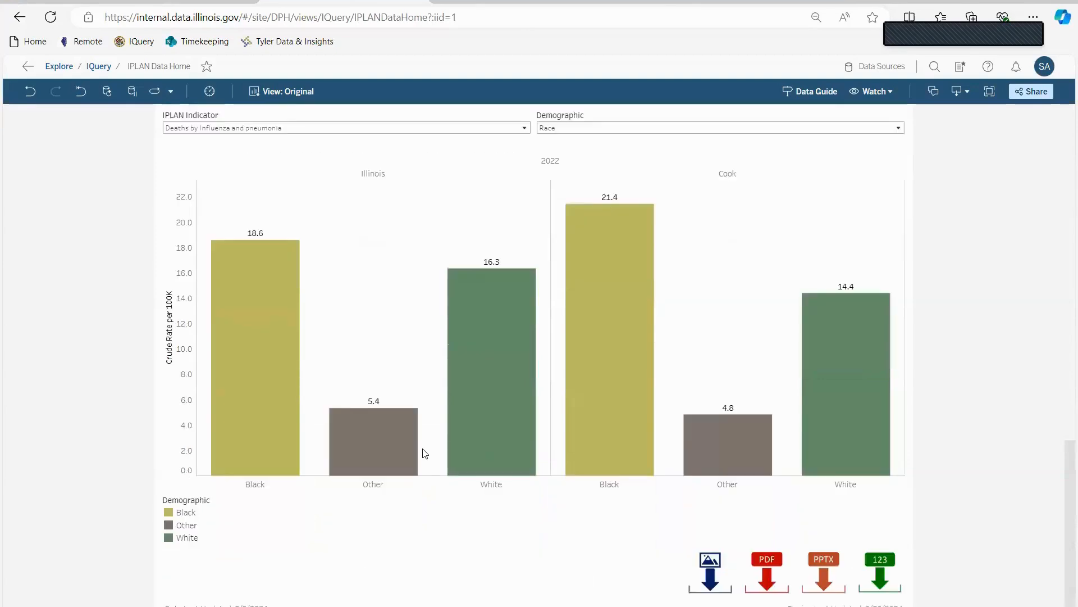
Step: Open the IPLAN Custom Chart view and select the indicator Deaths by Influenza and pneumonia
scroll(425, 453, "up", 10)
scroll(425, 453, "down", 10)
scroll(950, 518, "up", 1)
scroll(951, 517, "up", 15)
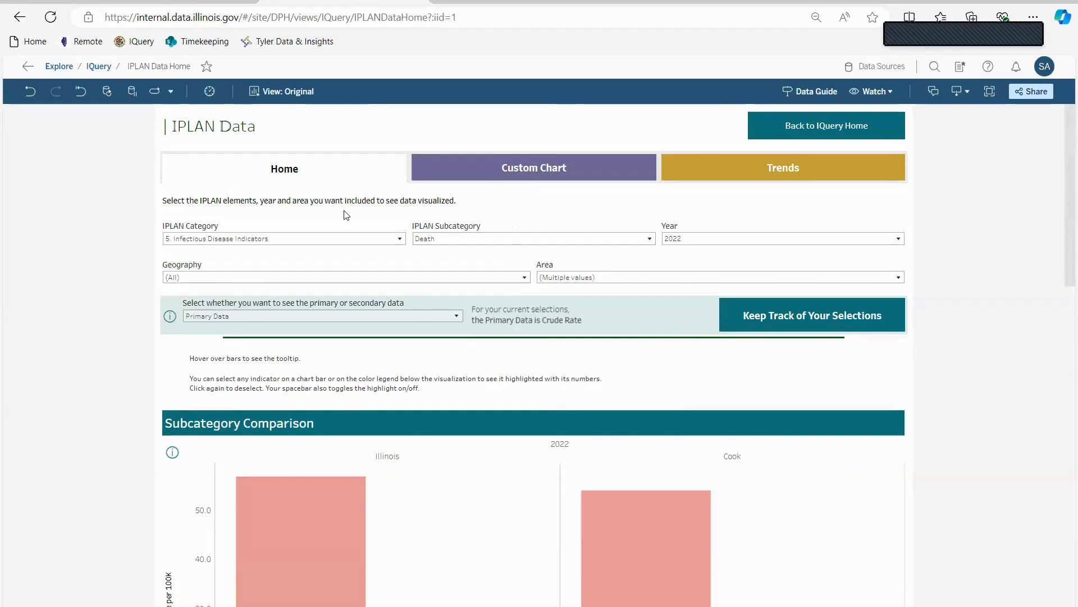
left_click(508, 171)
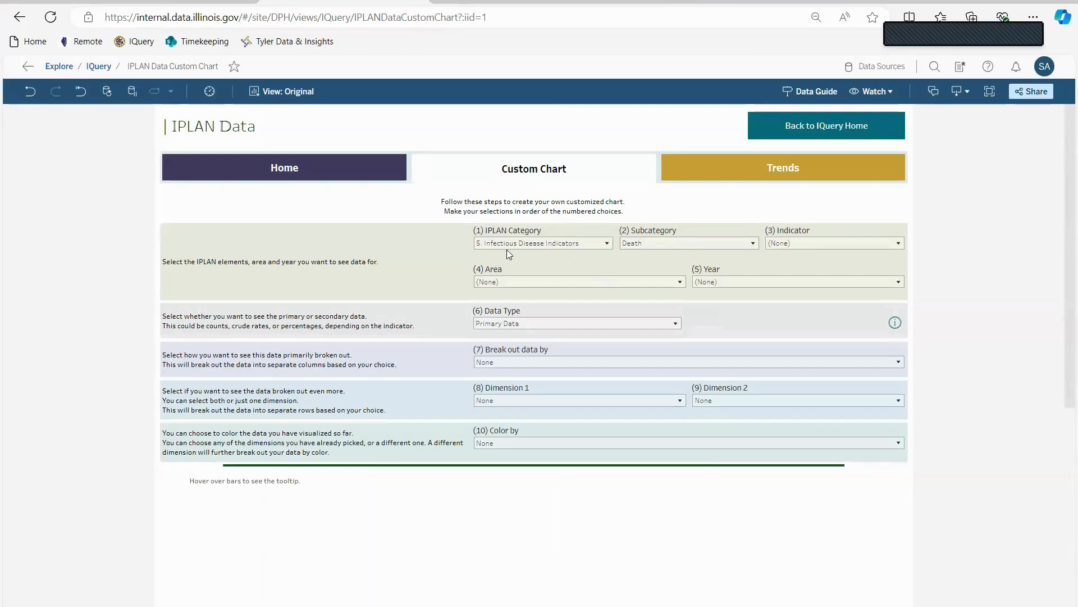
left_click(821, 242)
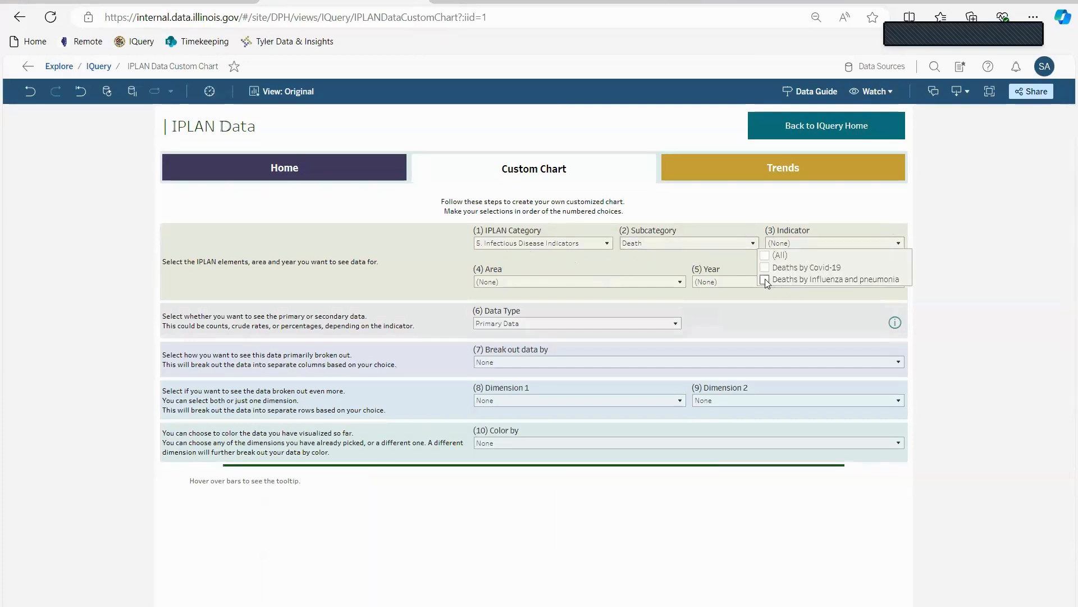
left_click(808, 279)
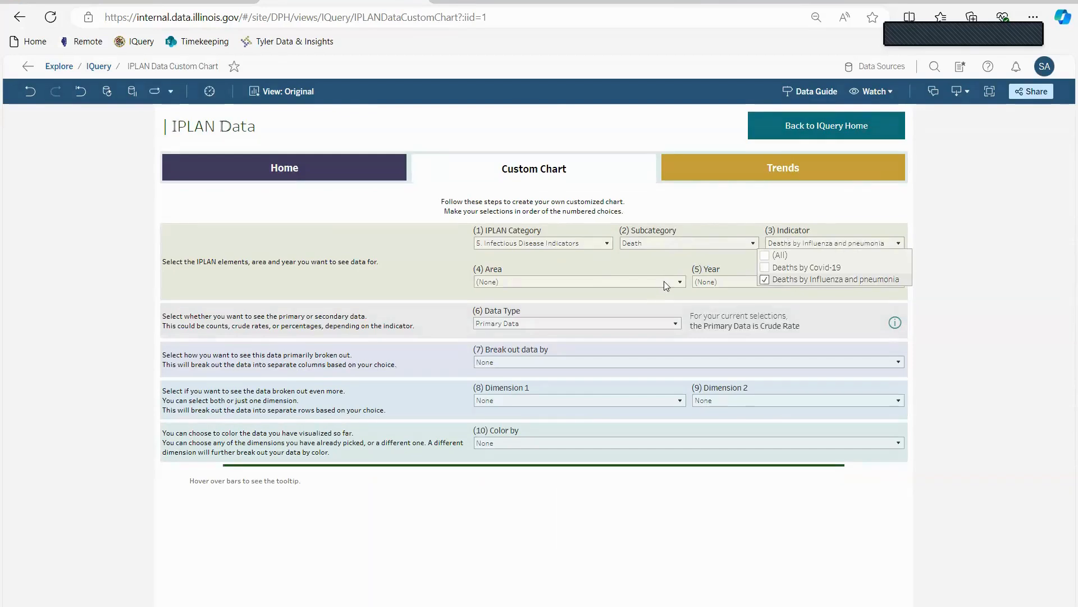
Step: Set the custom chart's area to Adams and its year to 2022, and look over the generated chart
left_click(663, 281)
left_click(664, 281)
left_click(482, 332)
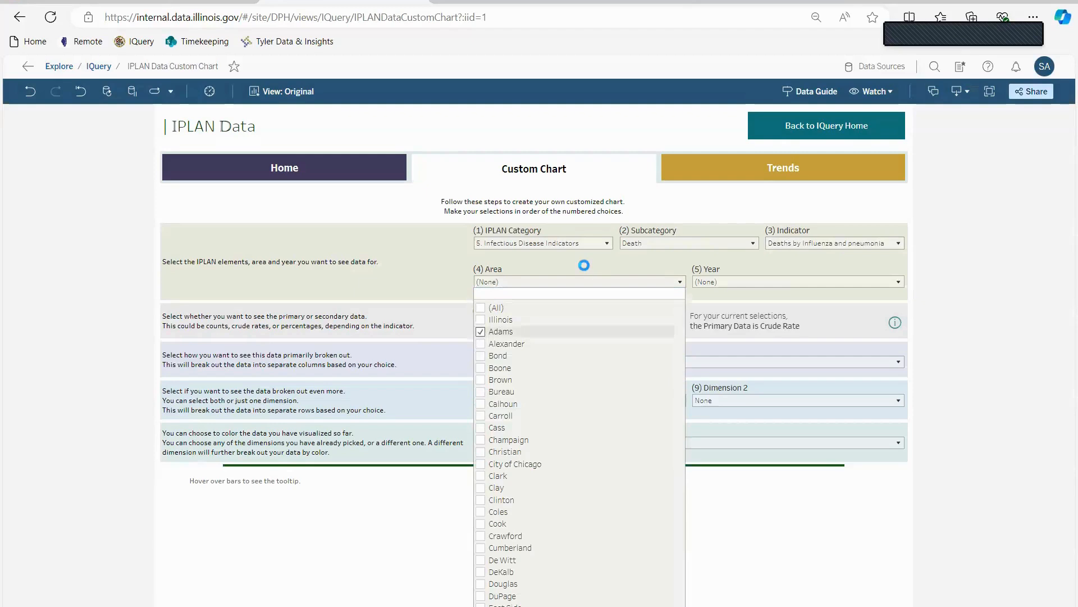
left_click(755, 283)
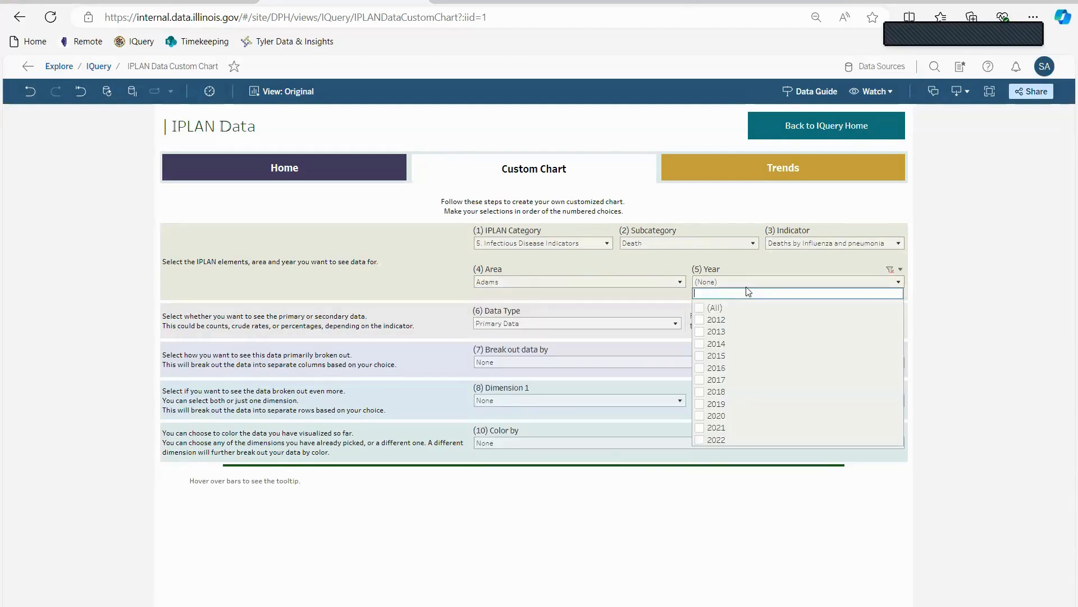
left_click(700, 440)
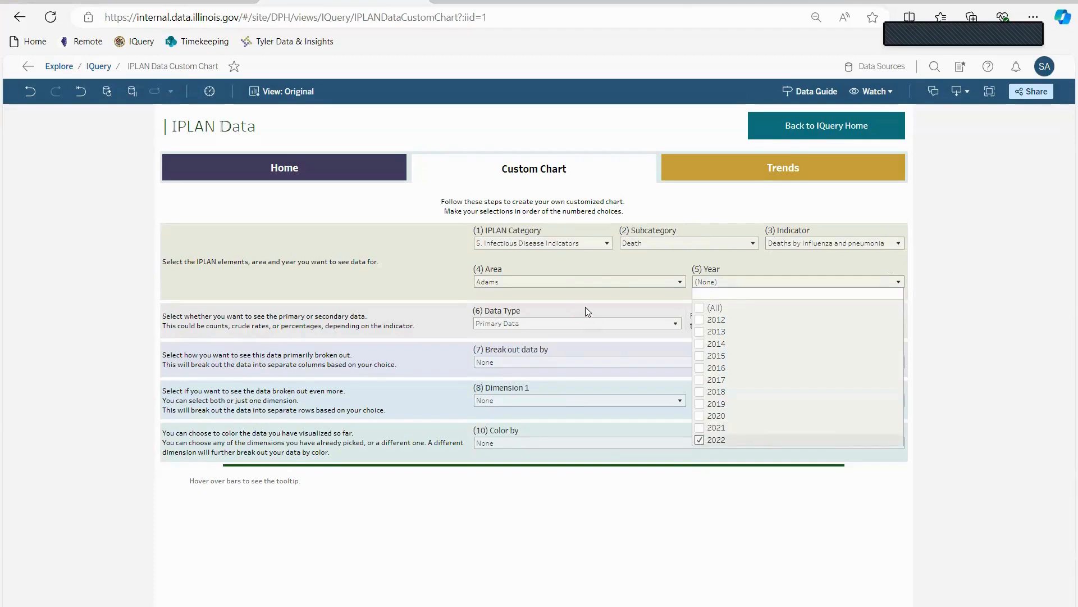
left_click(685, 312)
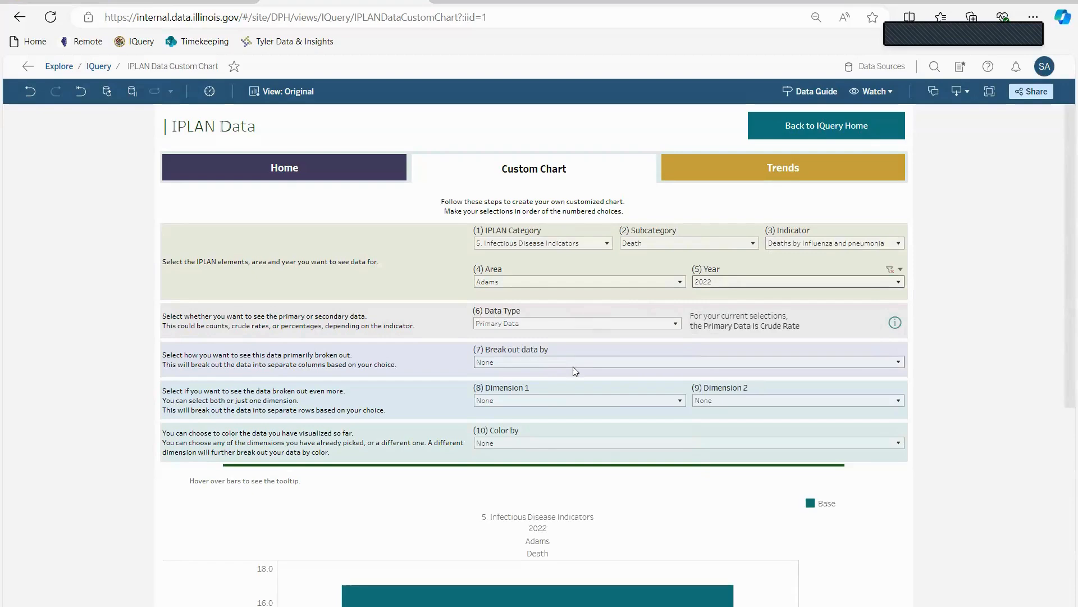
scroll(574, 368, "down", 4)
scroll(573, 366, "up", 4)
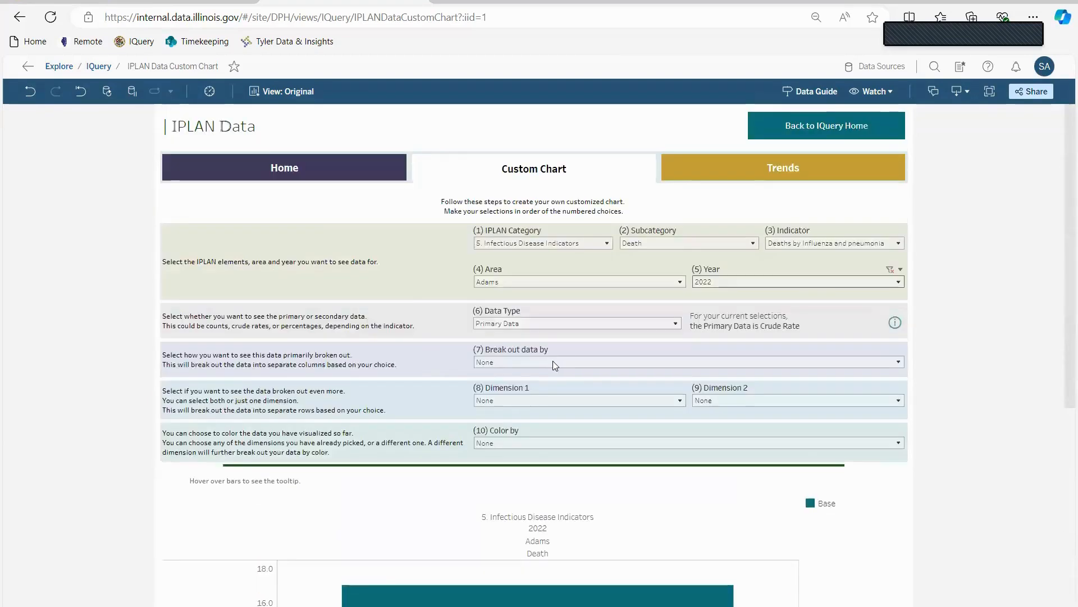
Step: Break out the custom chart's data by Ethnicity and review the Hispanic and Non-Hispanic columns
left_click(555, 364)
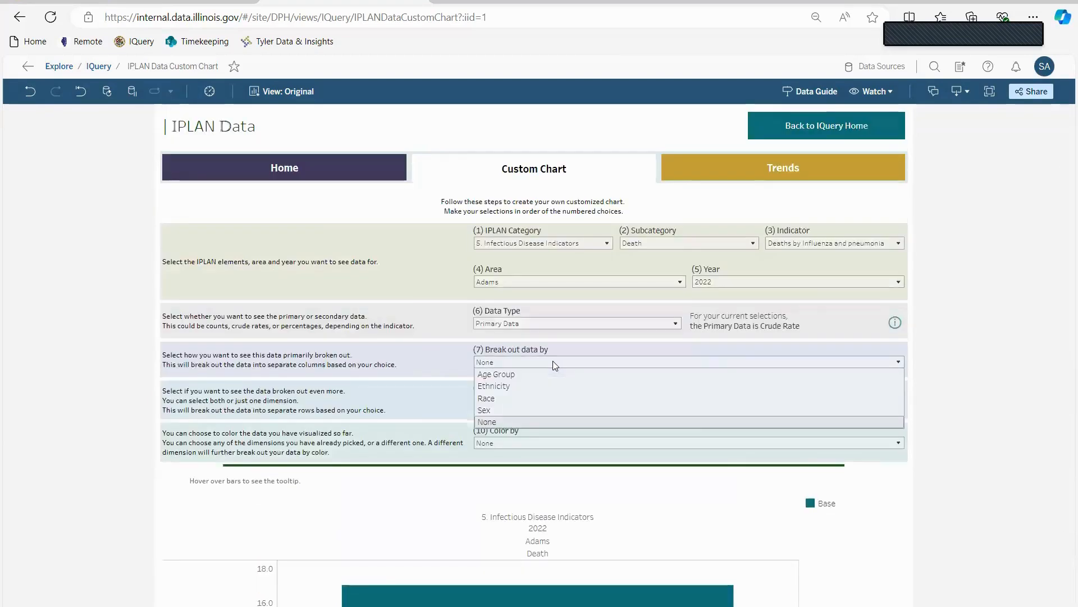
left_click(513, 388)
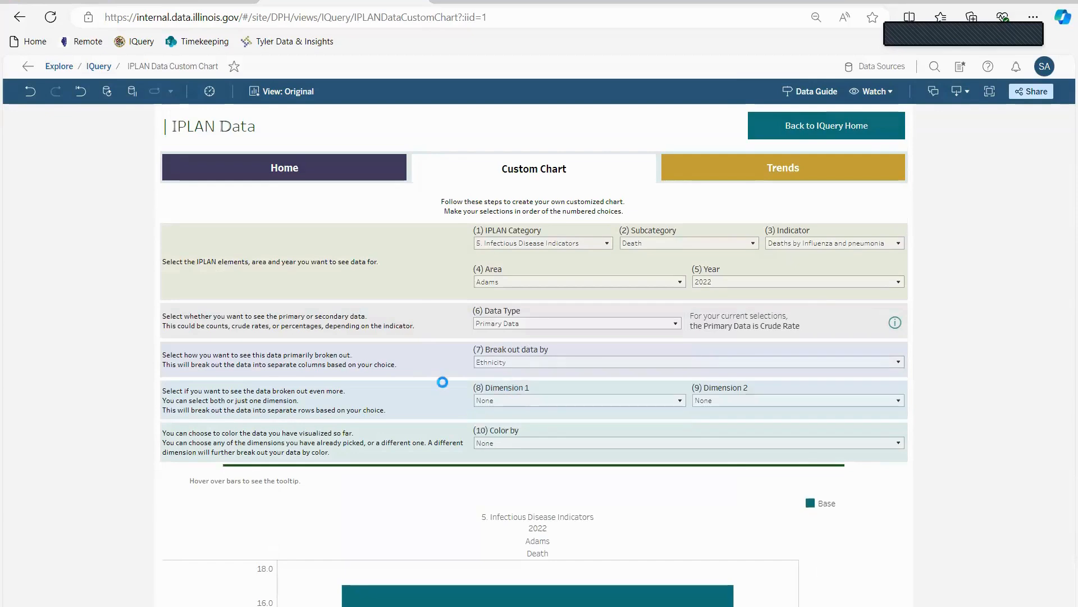
scroll(435, 383, "down", 6)
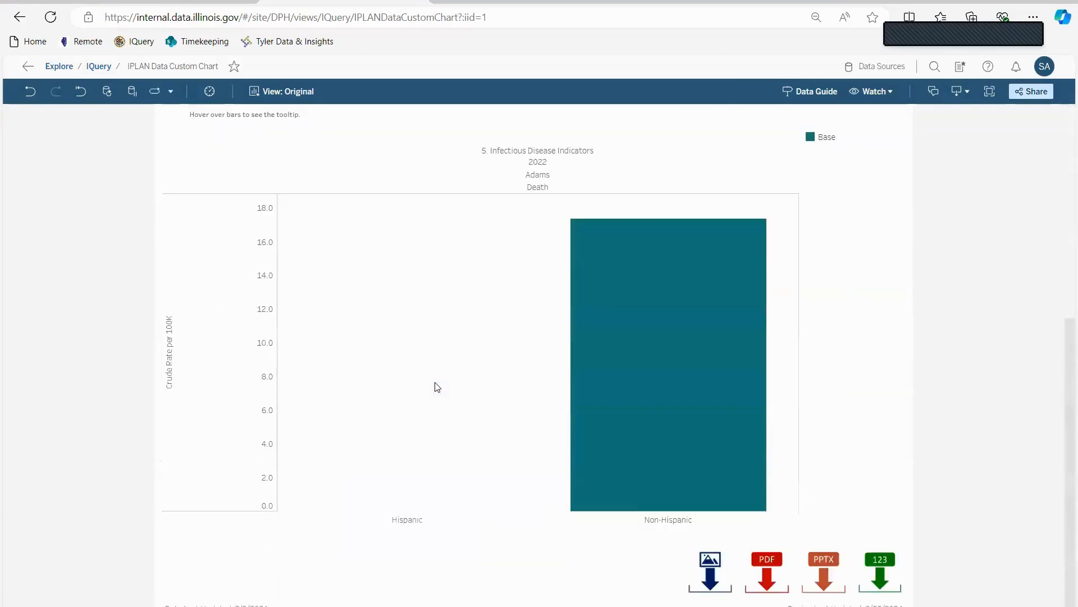
scroll(436, 385, "up", 5)
scroll(436, 385, "down", 5)
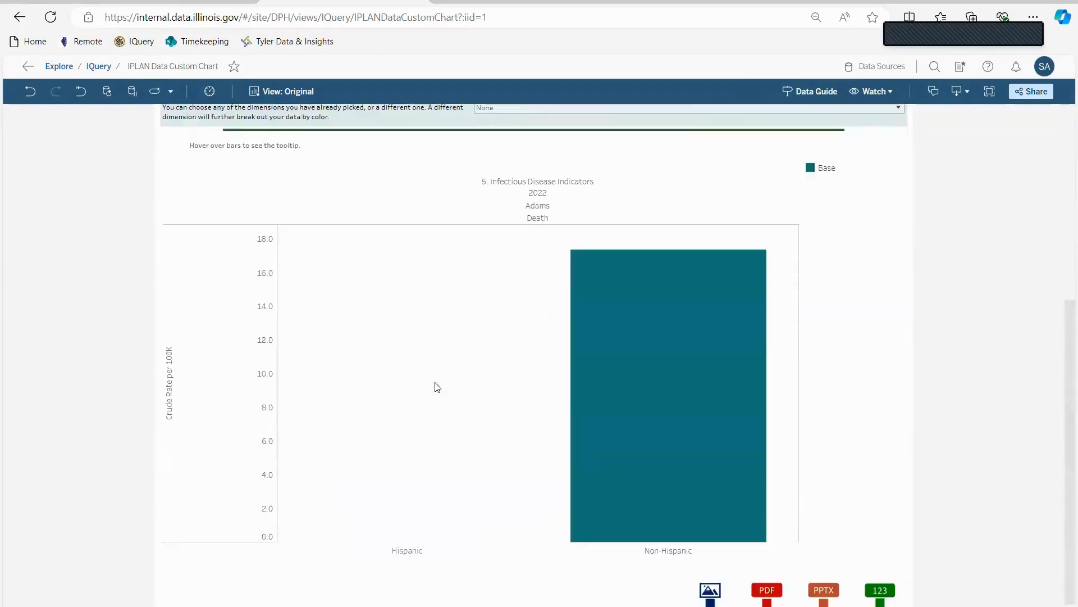
Step: Change the custom chart's area from Adams to Illinois and review the Hispanic and Non-Hispanic columns
scroll(436, 386, "up", 5)
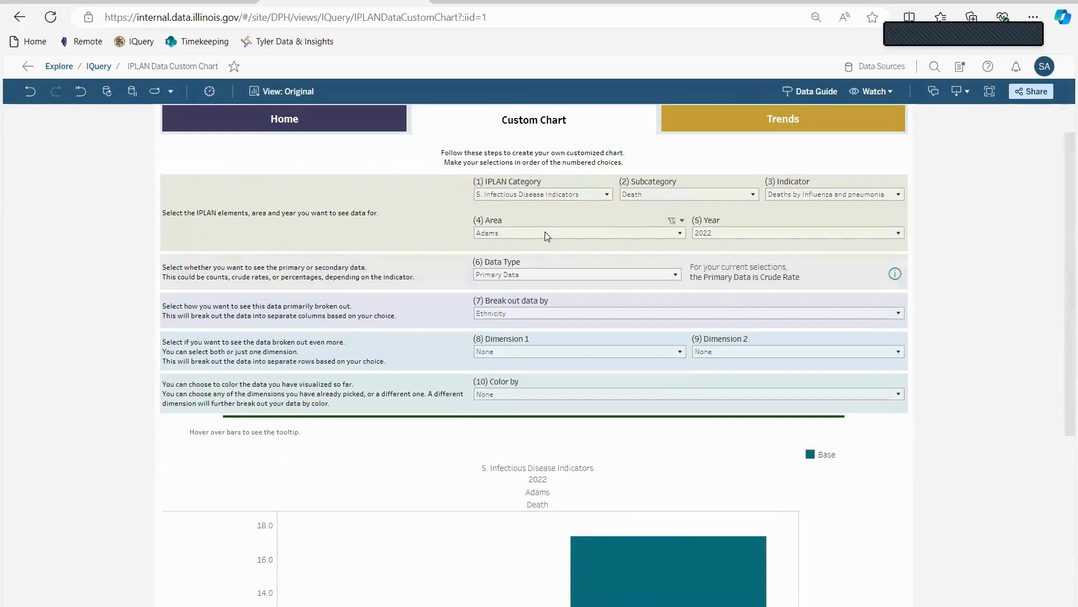
left_click(546, 233)
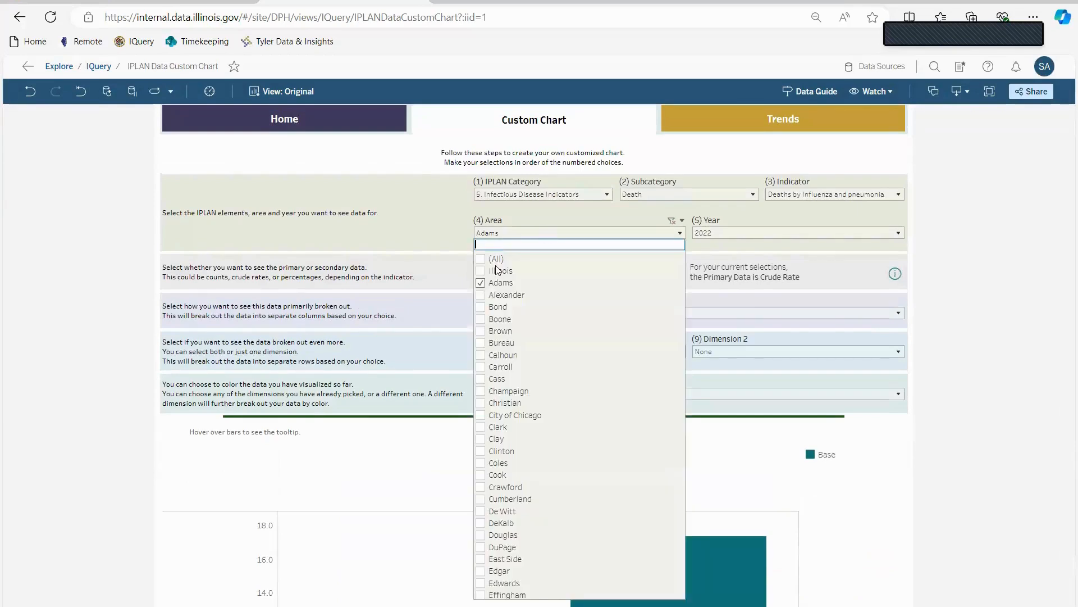
left_click(482, 271)
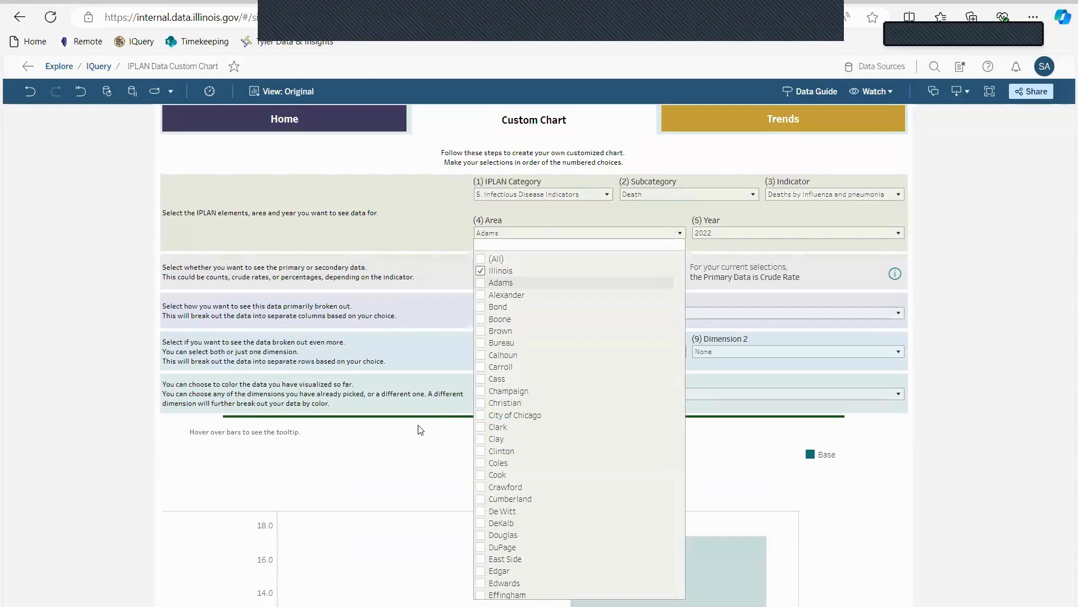
left_click(418, 426)
scroll(418, 426, "down", 5)
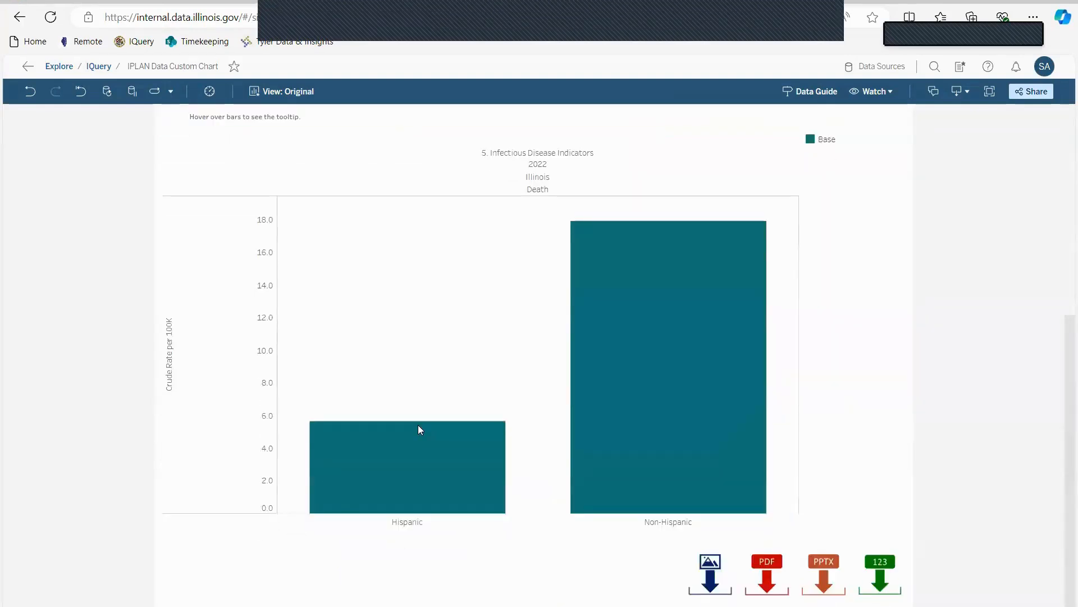
Step: Color the custom chart by Race and inspect the race segments in the Hispanic and Non-Hispanic columns
scroll(728, 252, "up", 4)
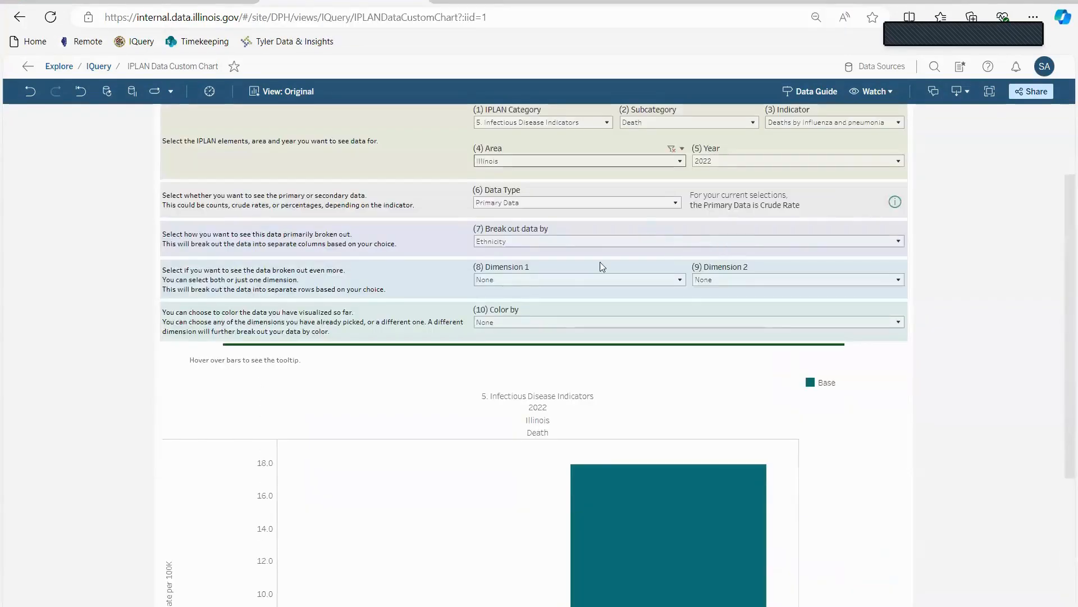
left_click(544, 323)
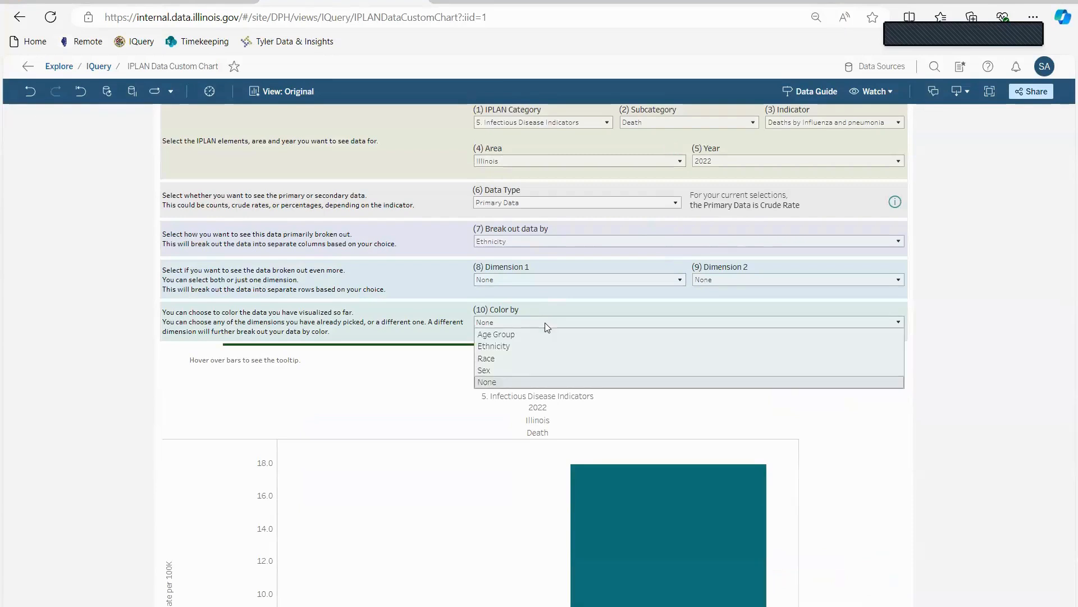
left_click(525, 358)
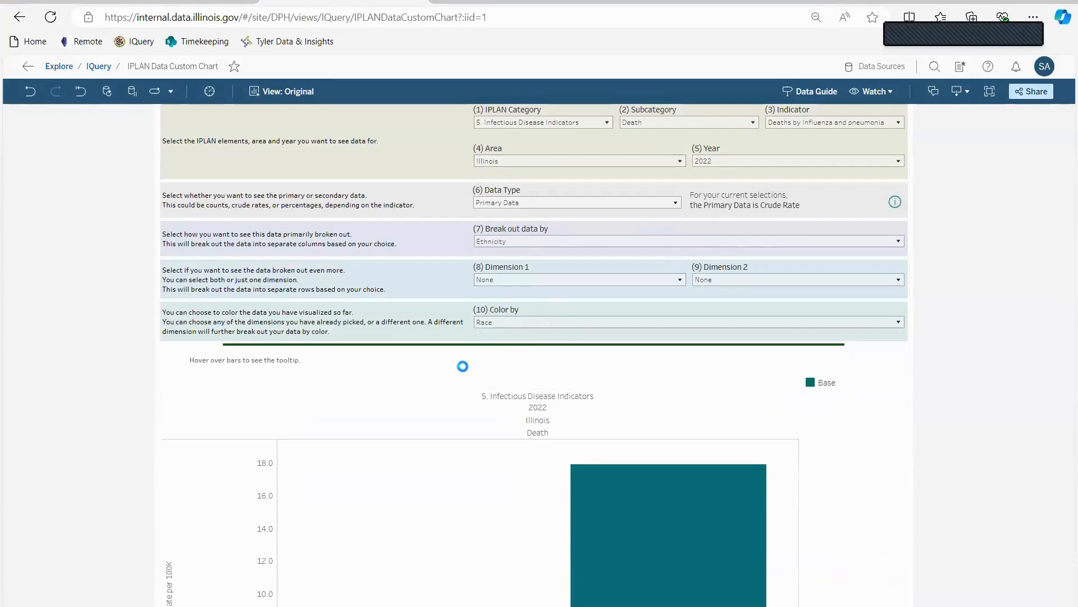
scroll(435, 379, "down", 4)
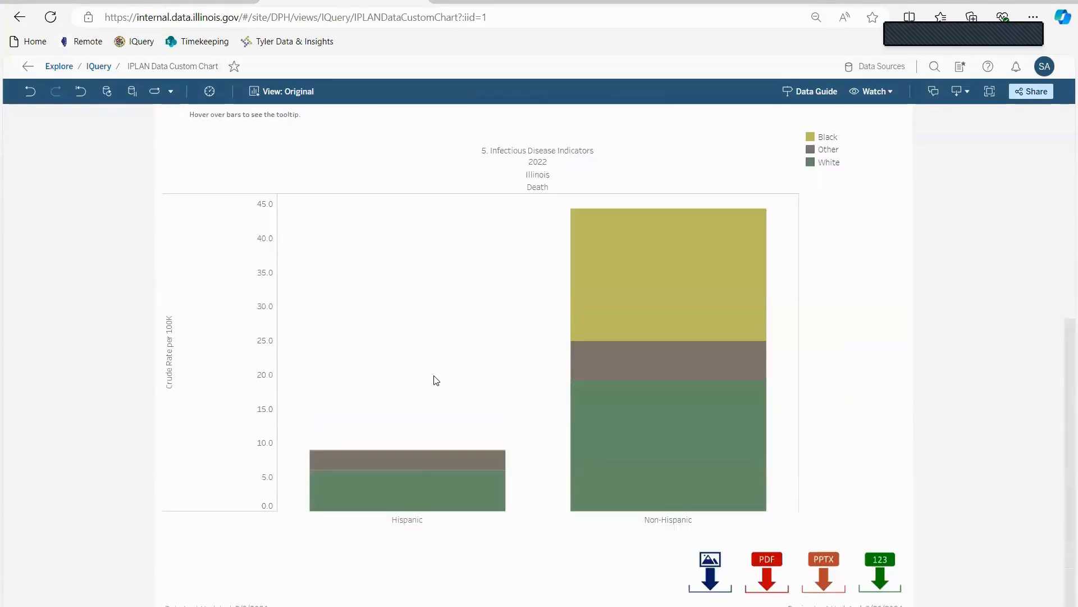
mouse_move(428, 459)
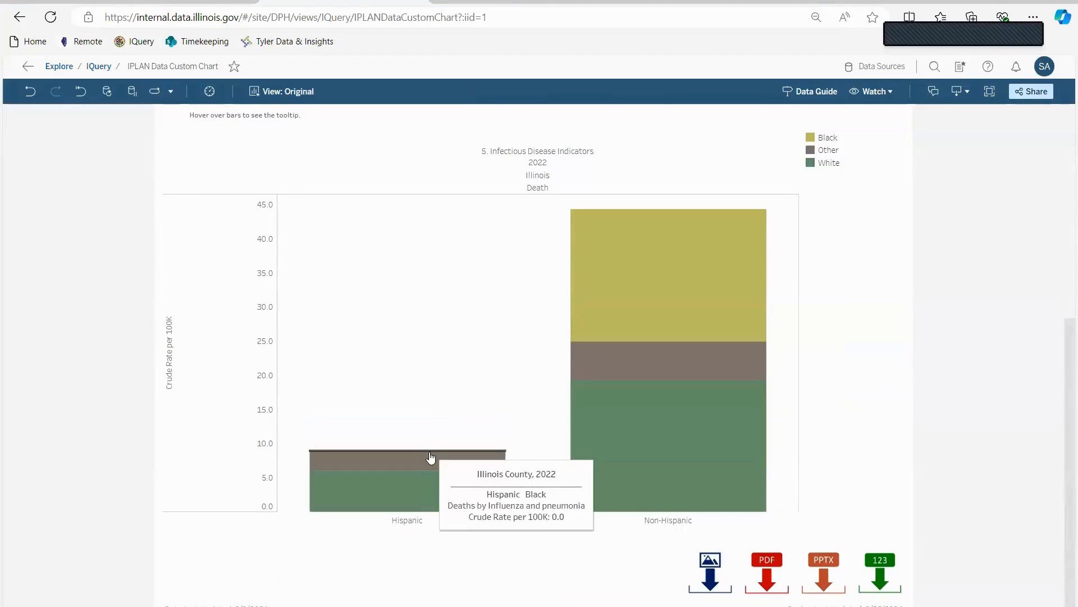
mouse_move(657, 283)
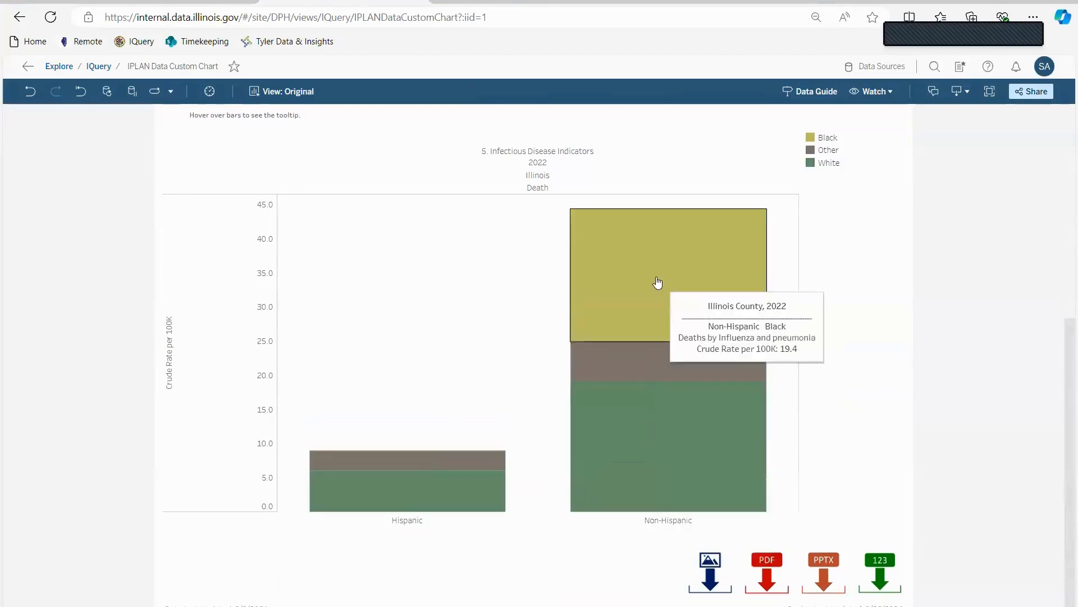
scroll(509, 343, "up", 1)
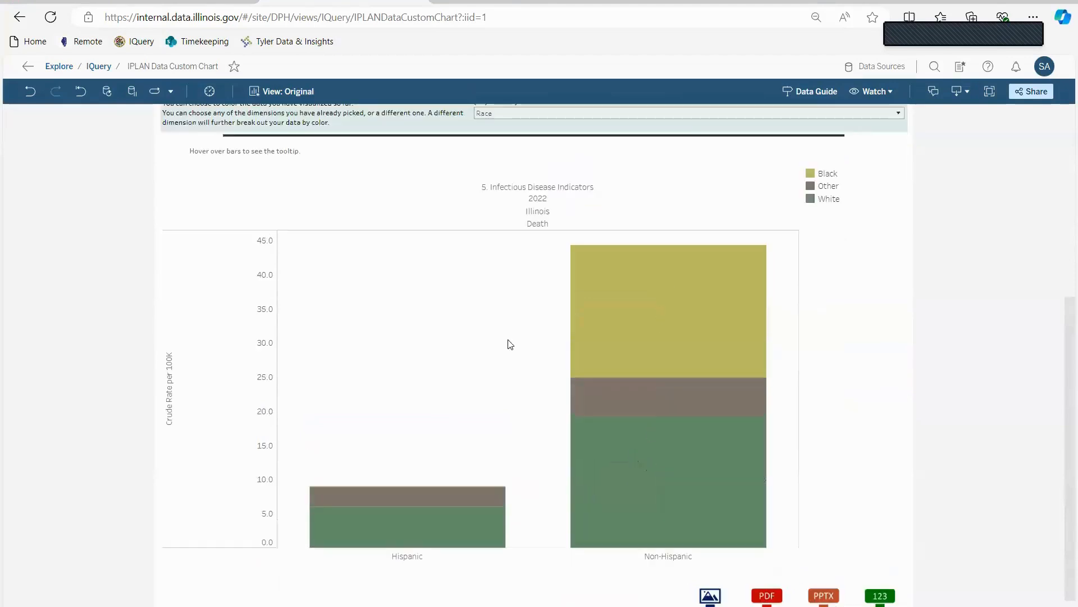
scroll(510, 344, "up", 4)
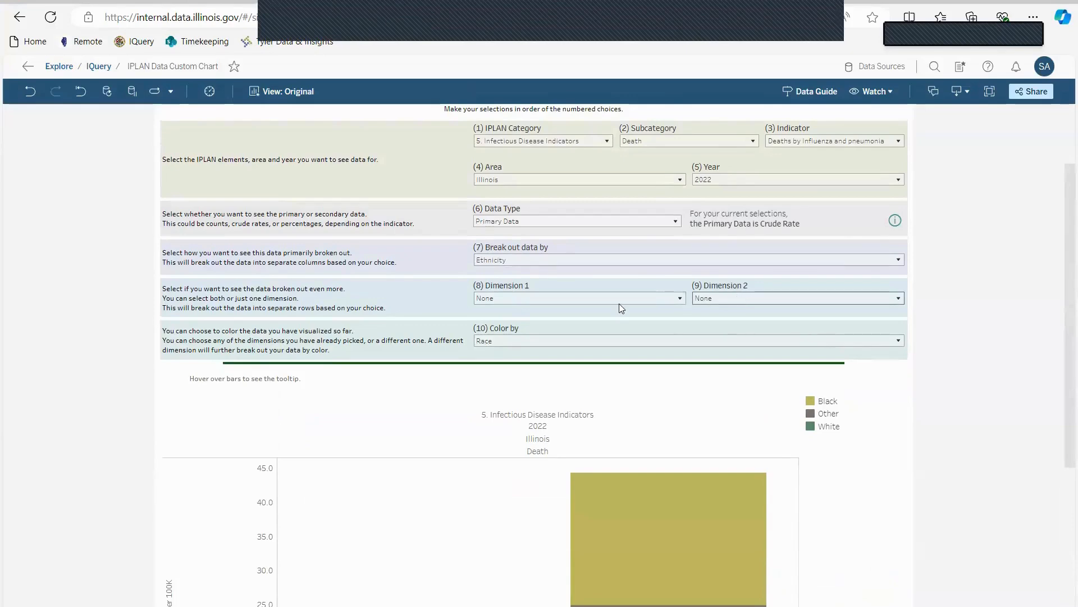
scroll(619, 303, "down", 5)
Step: Open the IPLAN Trends view, limit Race to Black, and review the Illinois and Cook death trends
scroll(619, 303, "up", 7)
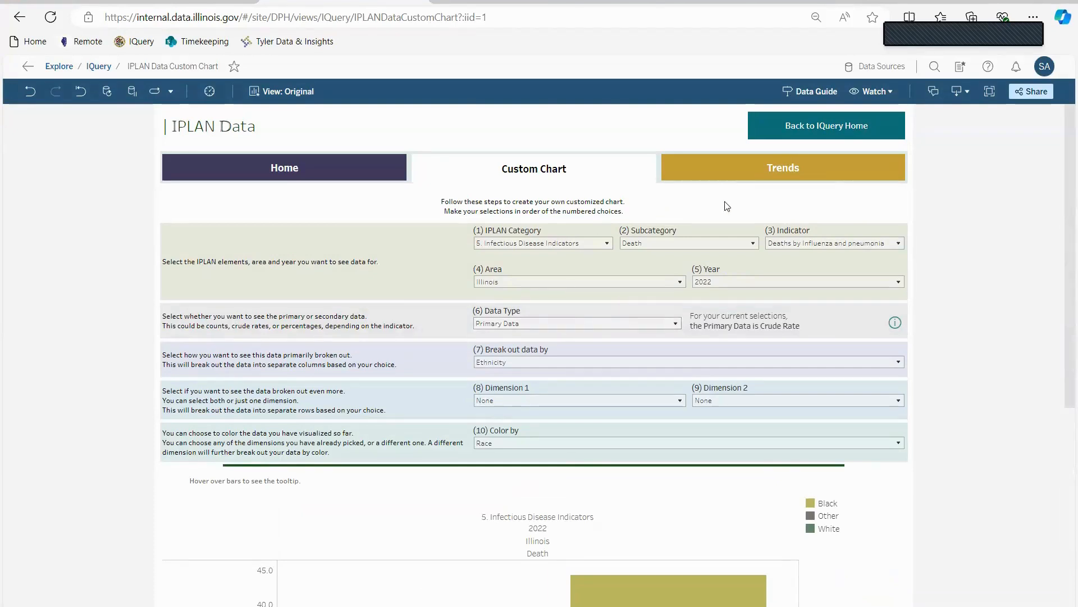
left_click(775, 169)
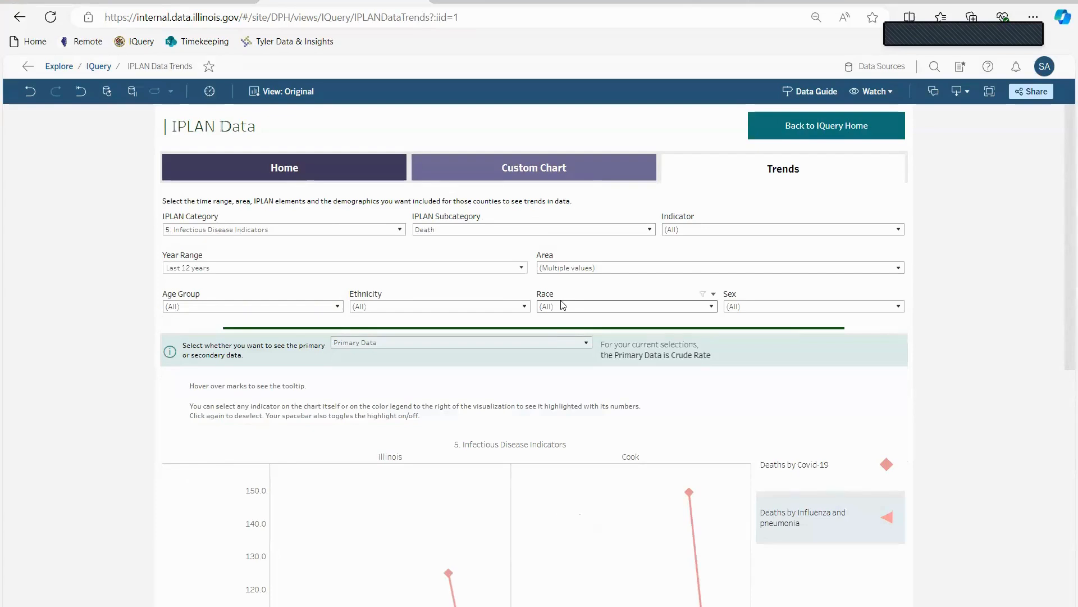
left_click(608, 311)
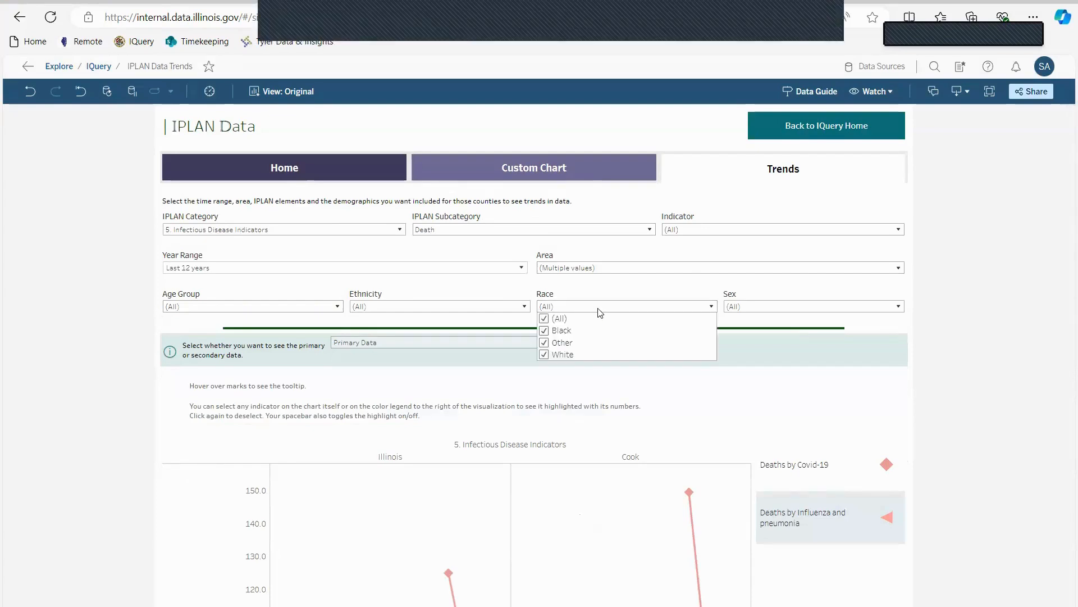
left_click(543, 319)
left_click(543, 331)
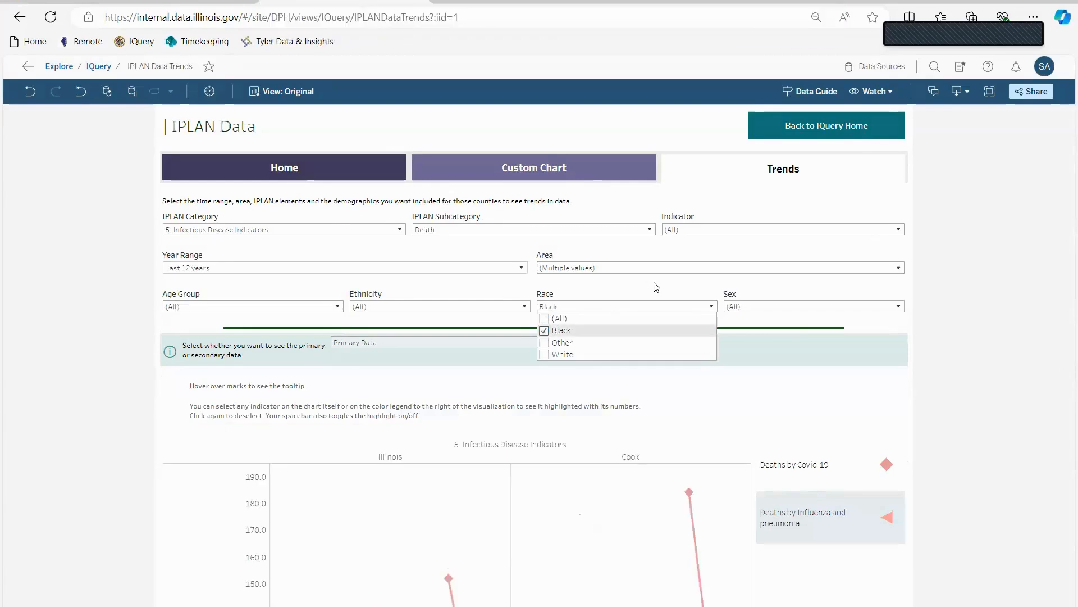
scroll(960, 374, "down", 7)
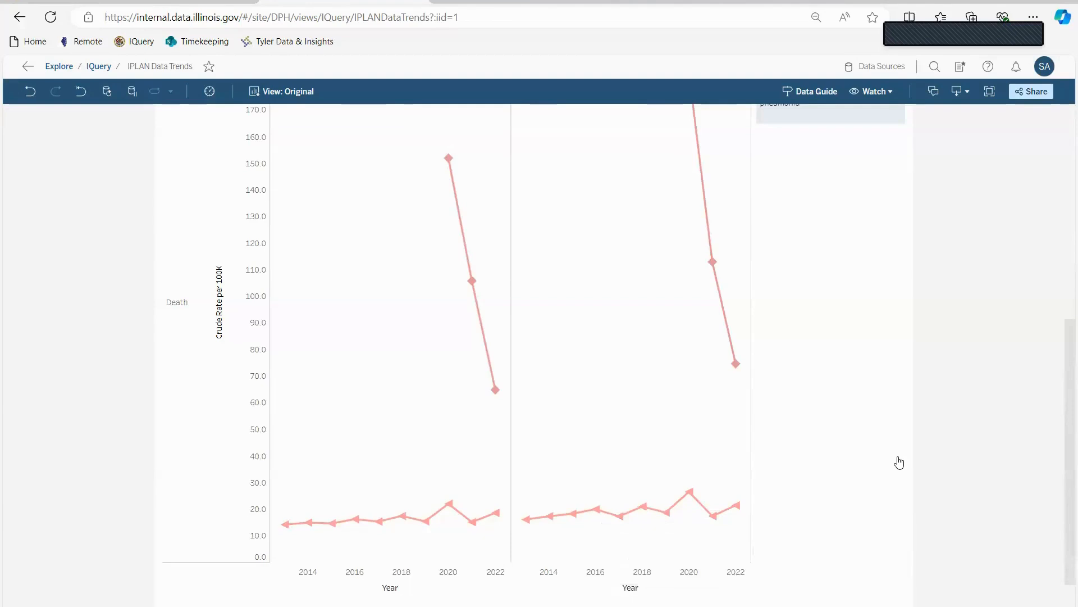
Step: Reset the Race filter on the trends to include all races
scroll(973, 340, "up", 8)
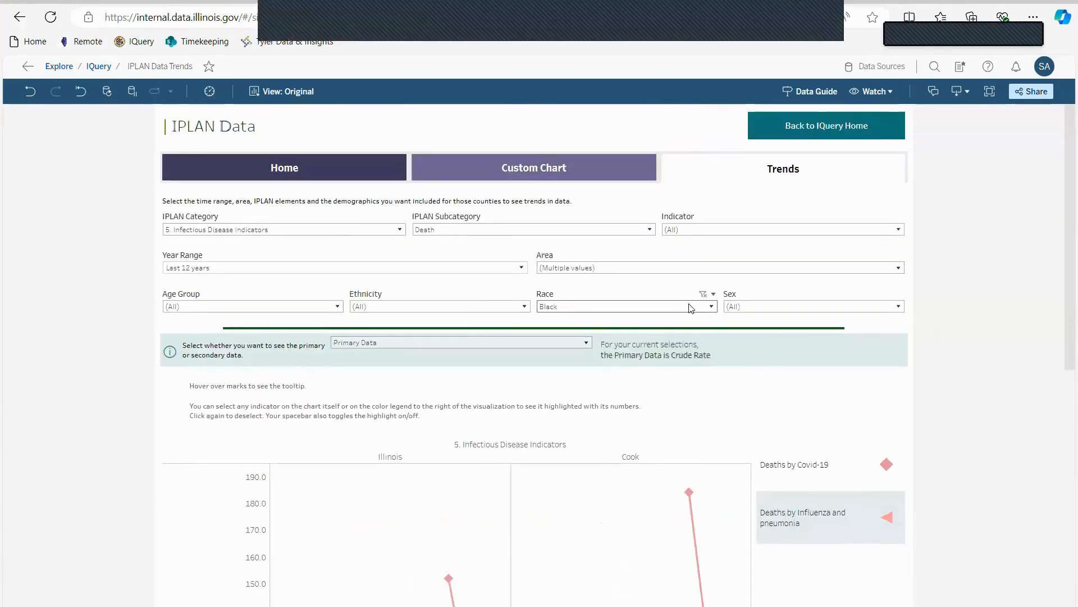
left_click(550, 319)
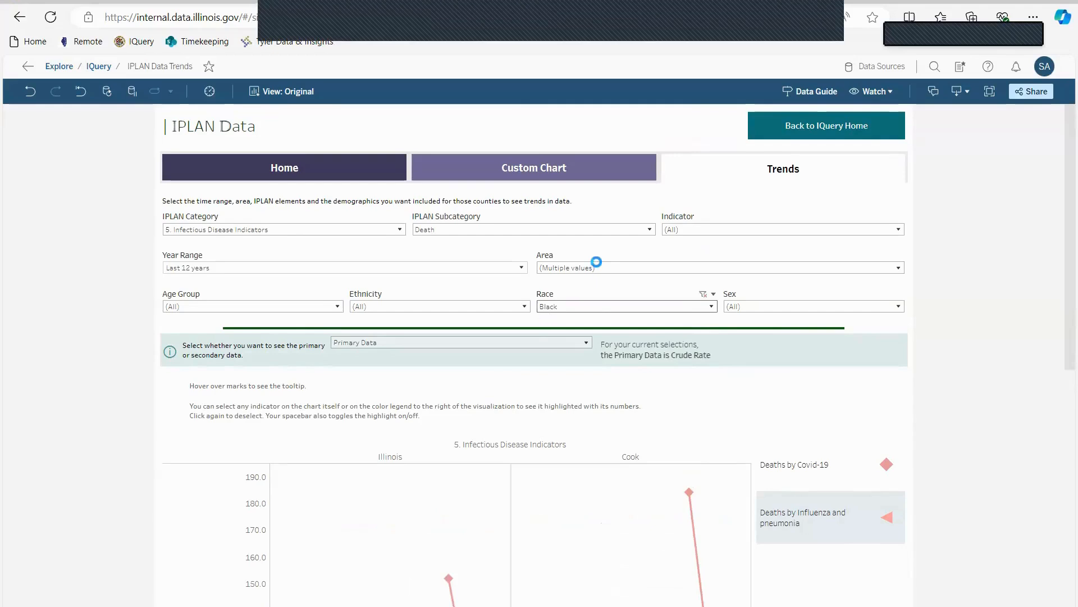
left_click(599, 291)
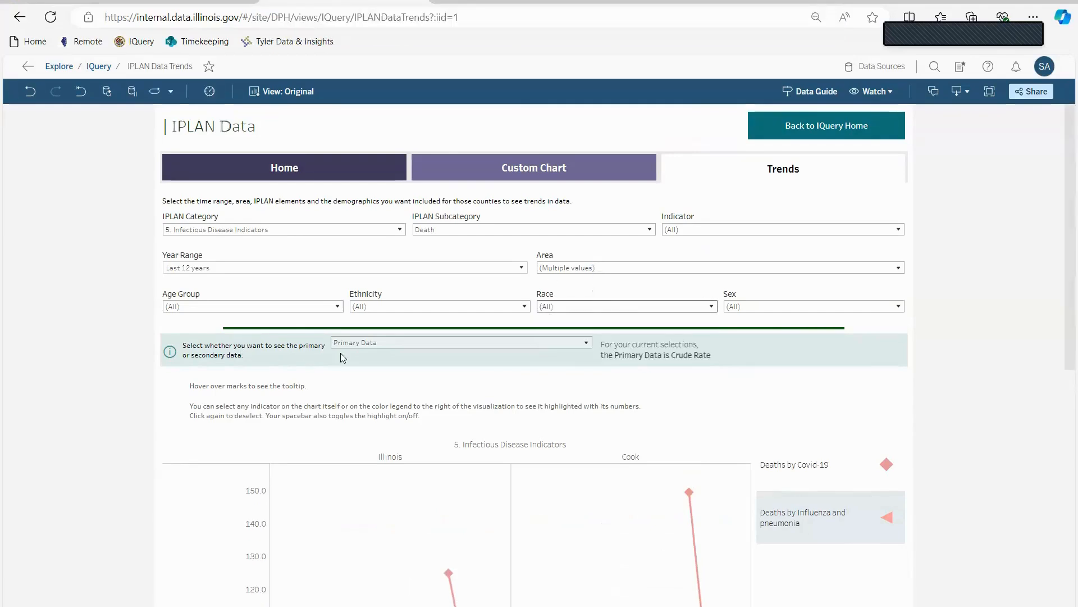
left_click(767, 340)
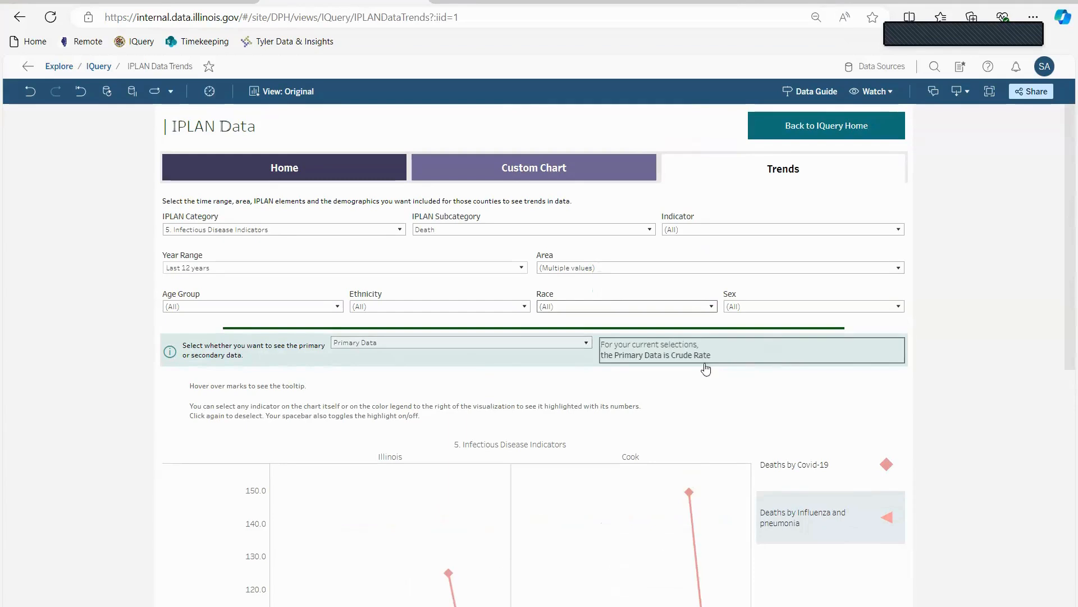
left_click(444, 364)
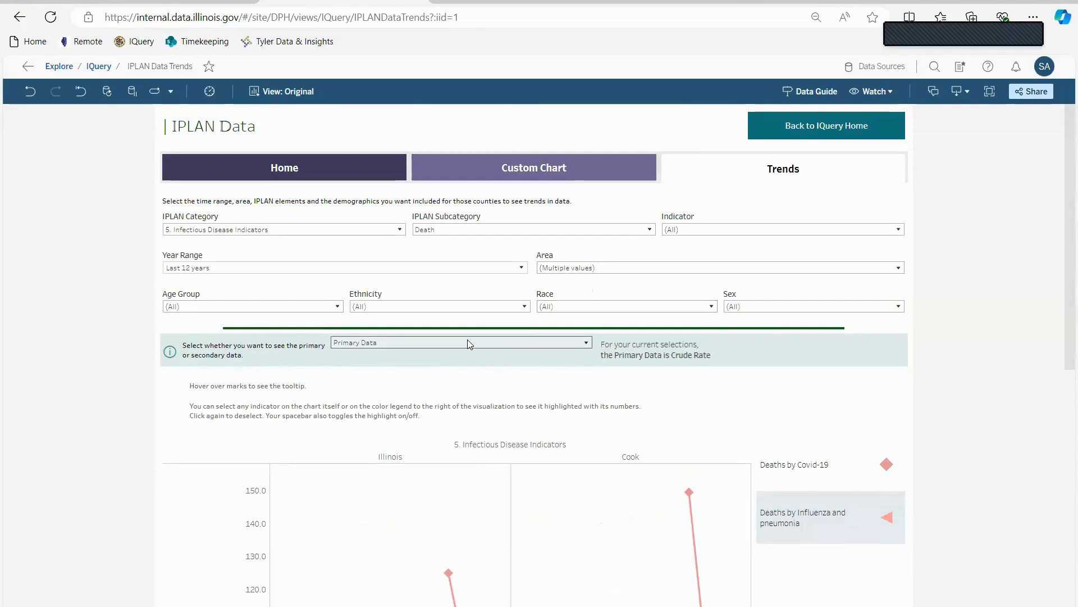
Step: Switch the trend chart's data type to Secondary Data
left_click(467, 341)
left_click(426, 367)
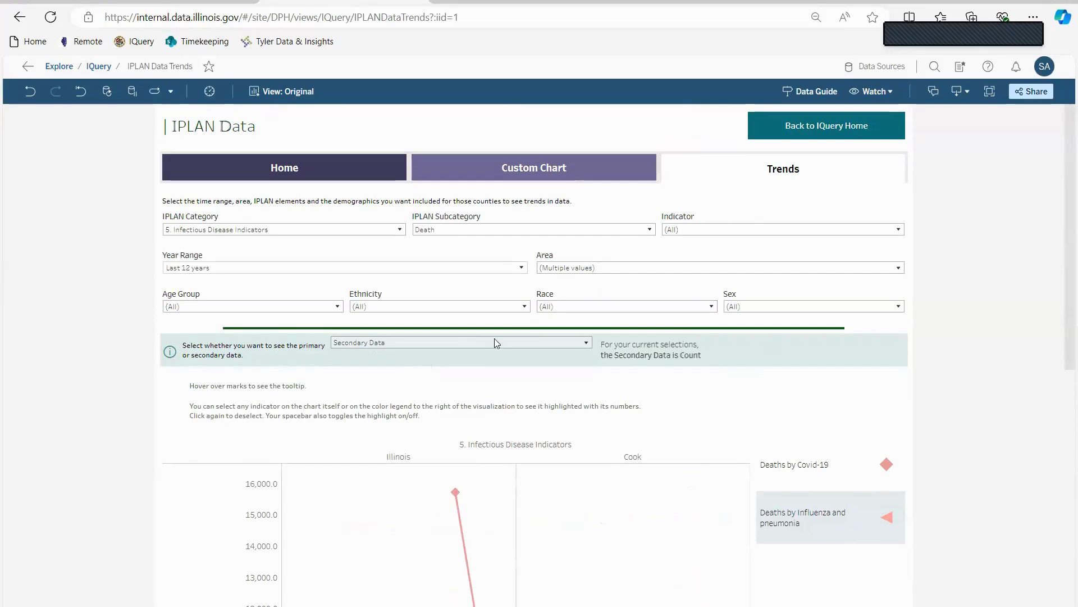
scroll(450, 400, "down", 1)
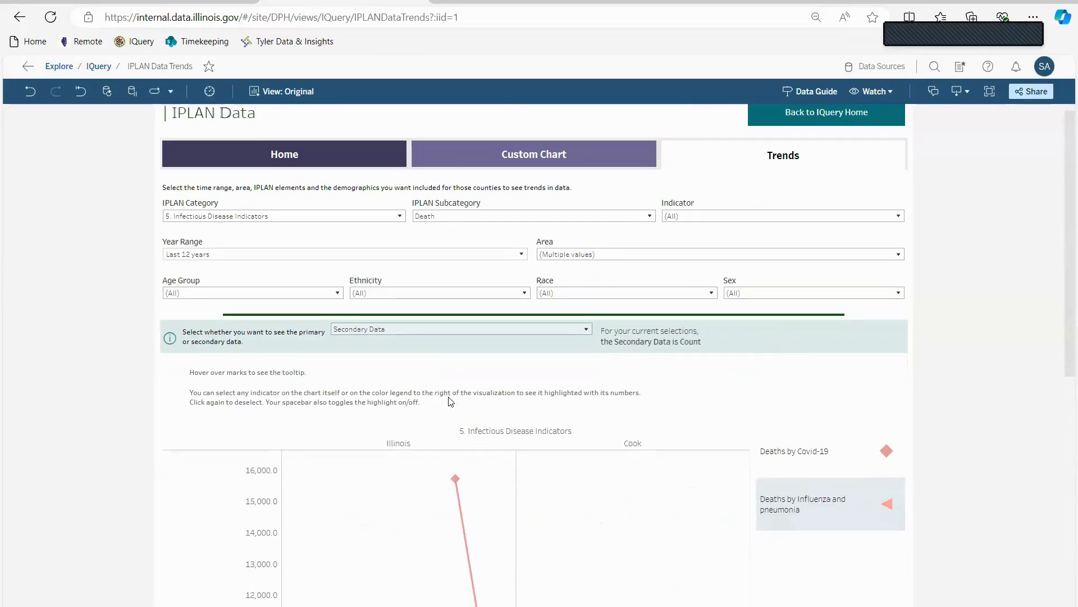
Step: Check the Year Range options and review the Illinois and Cook death count trends over the years
left_click(435, 260)
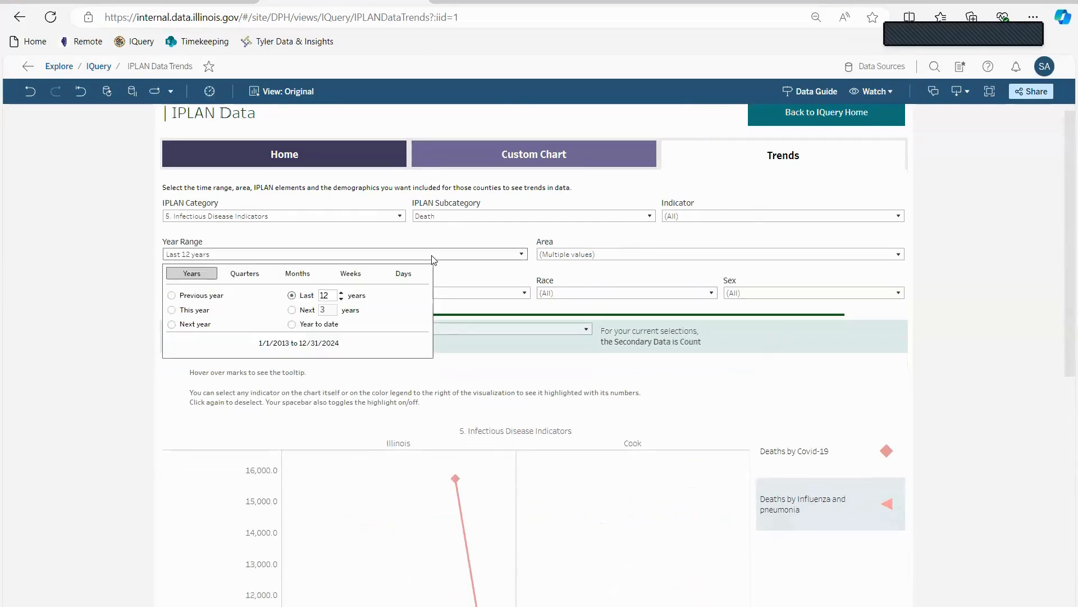
left_click(502, 239)
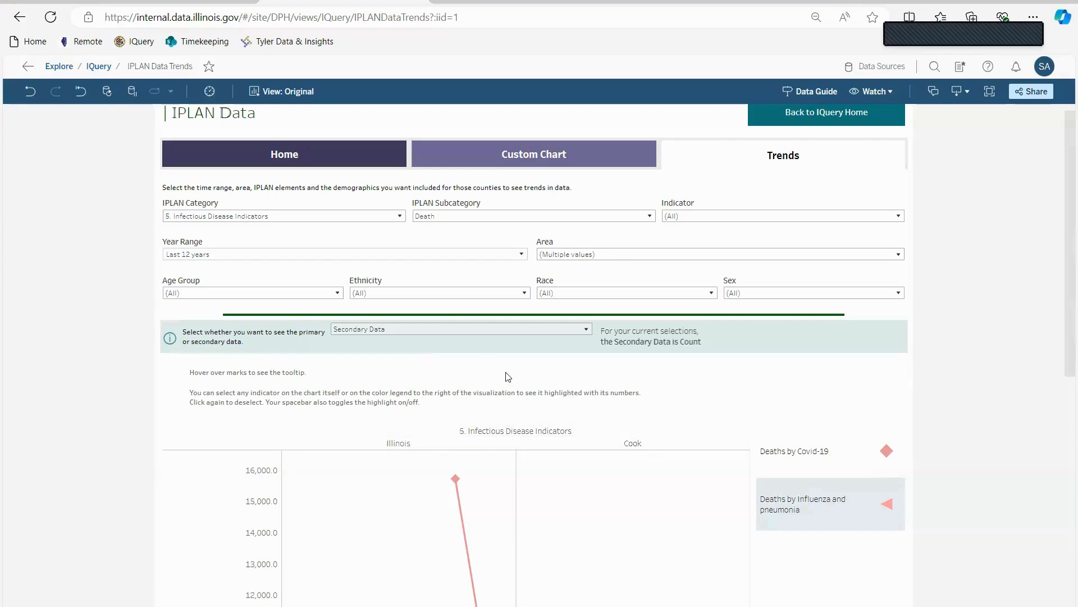
scroll(680, 383, "down", 8)
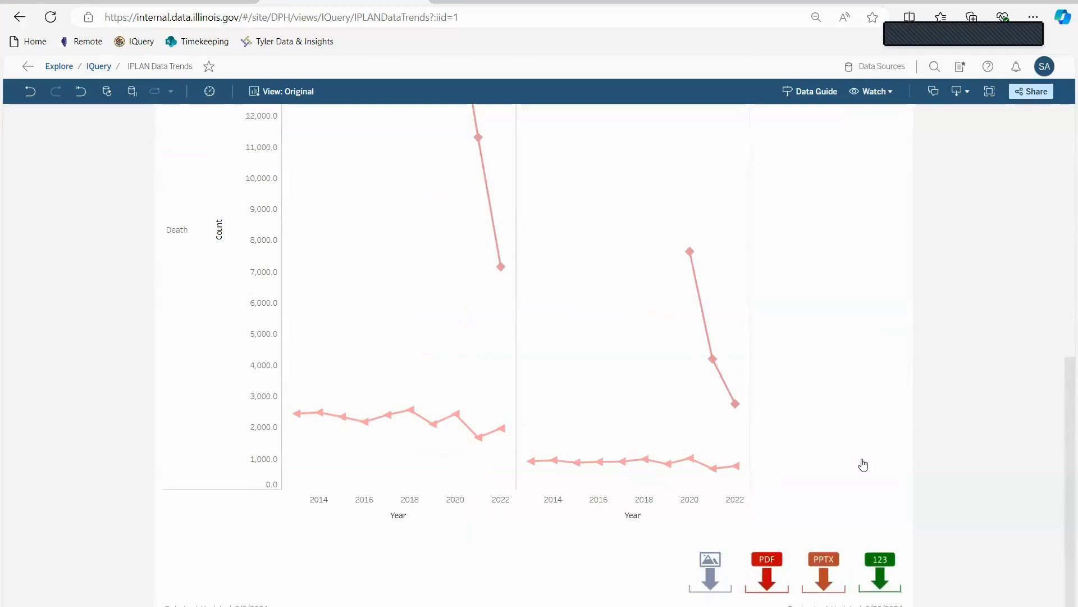
scroll(862, 463, "up", 3)
scroll(863, 464, "up", 6)
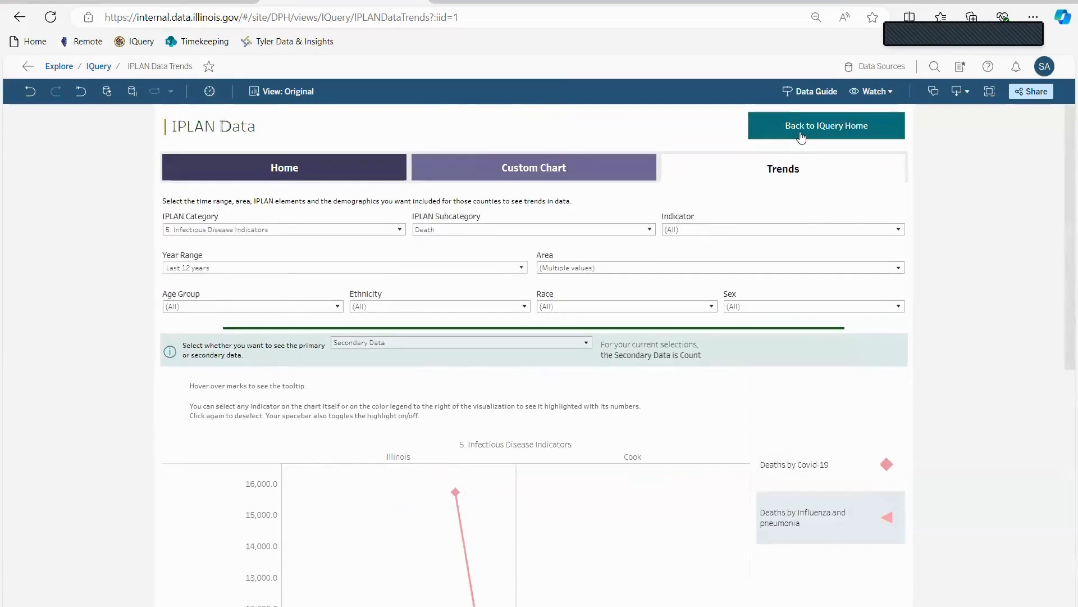
Step: Go from IQuery Home to Data Home, look over the available Indicator Category options, and return to IQuery Home
left_click(801, 134)
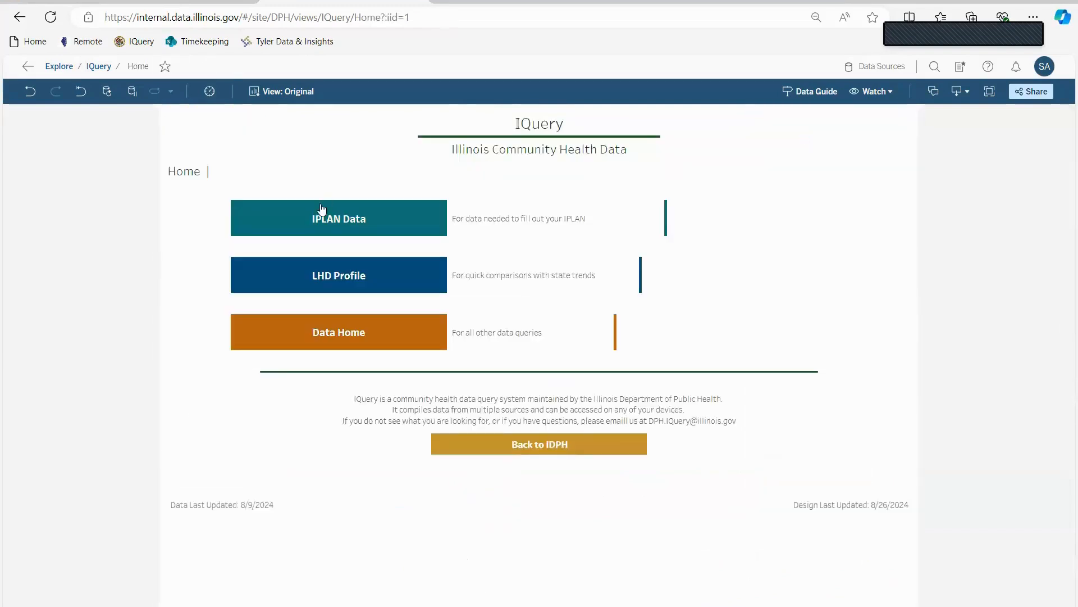
left_click(279, 335)
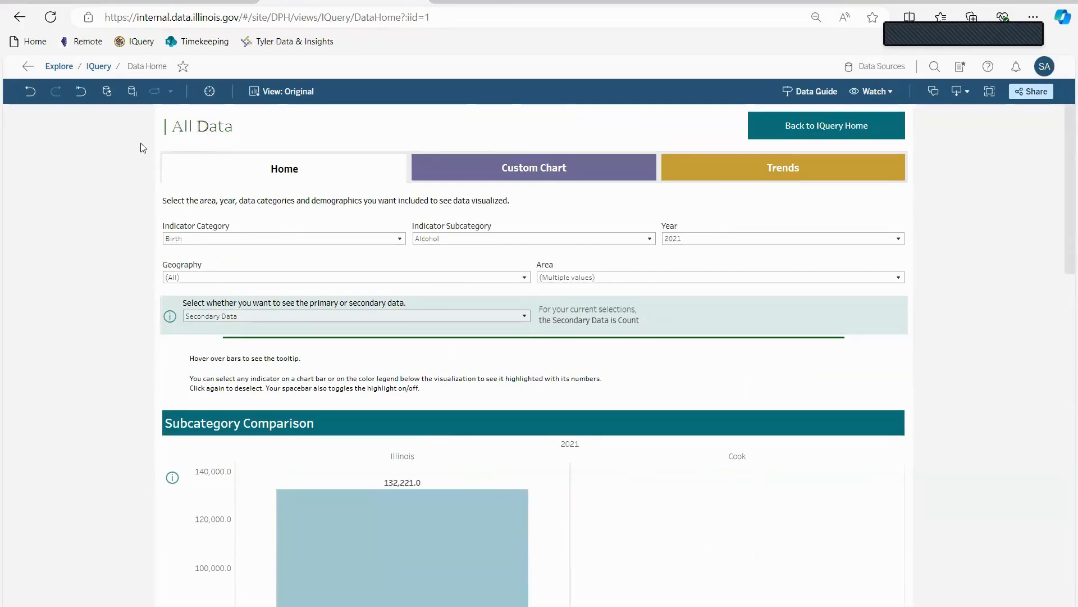
left_click(399, 240)
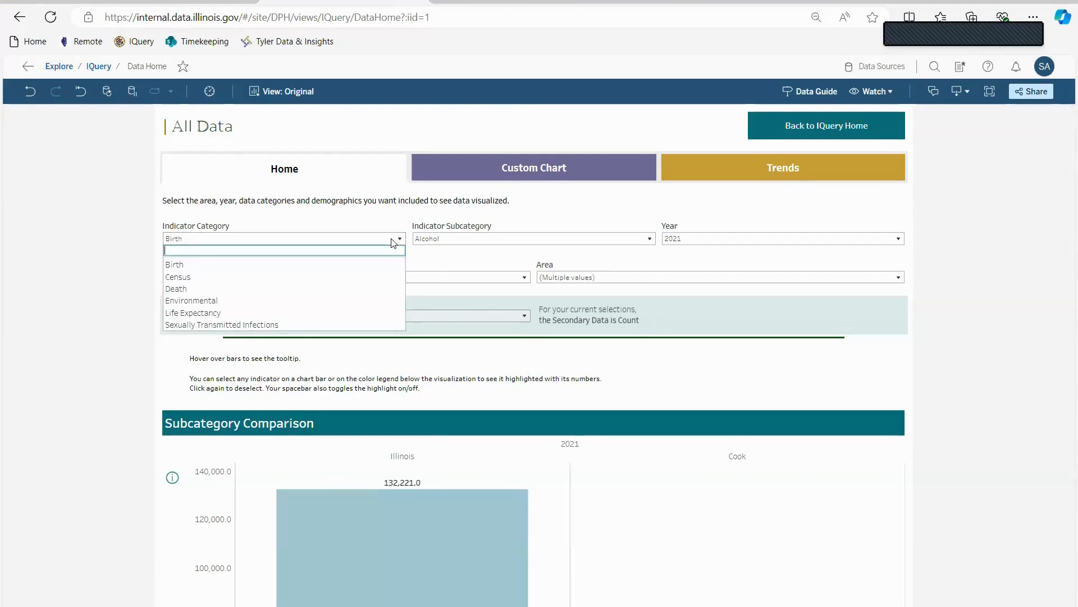
left_click(394, 243)
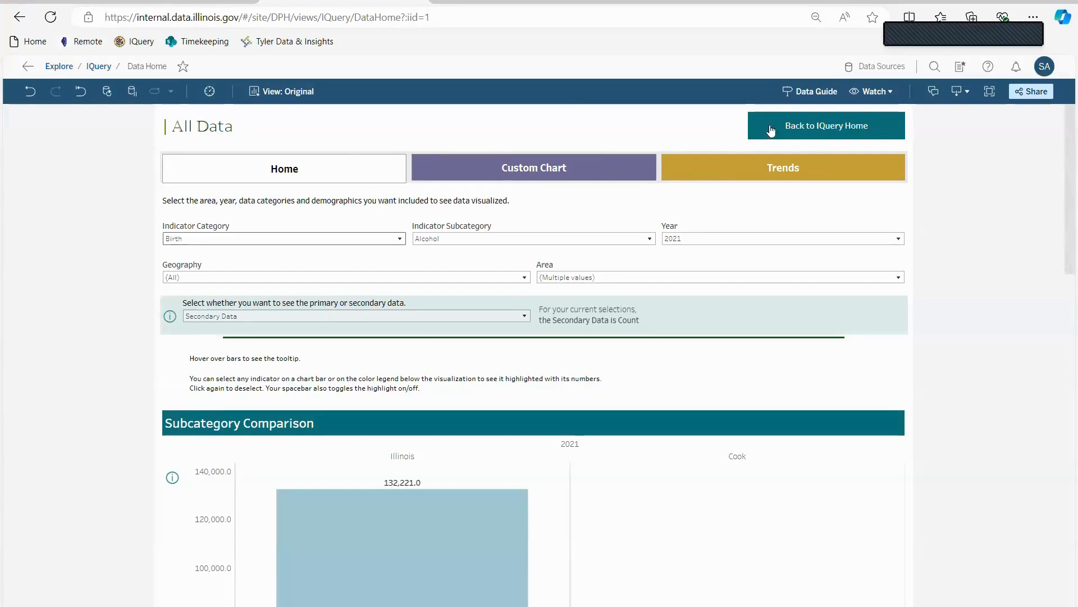
left_click(789, 129)
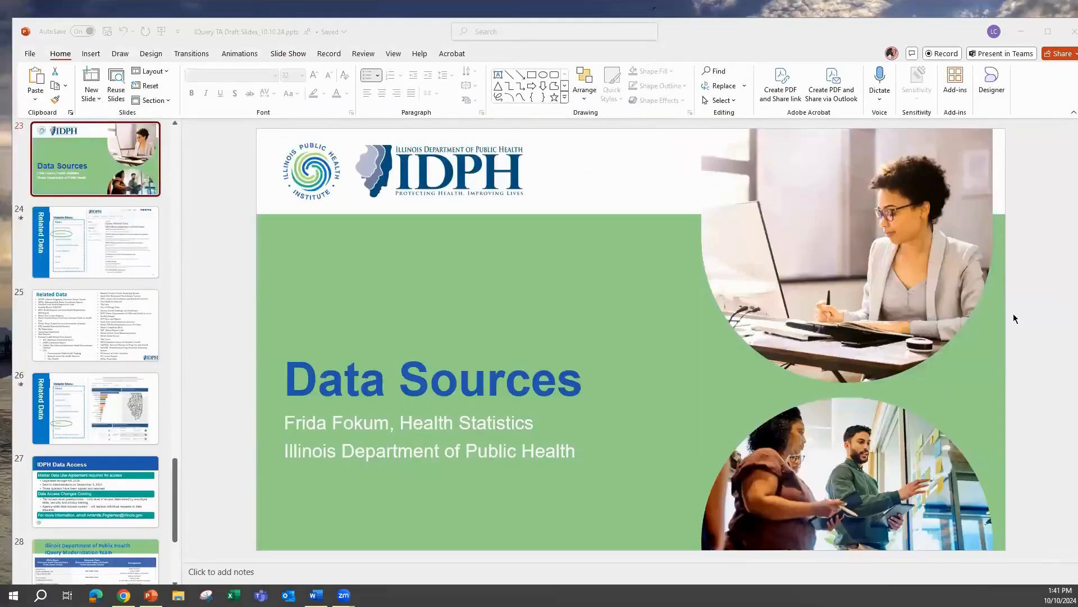
Step: Start the slide show from the Data Sources slide
left_click(280, 54)
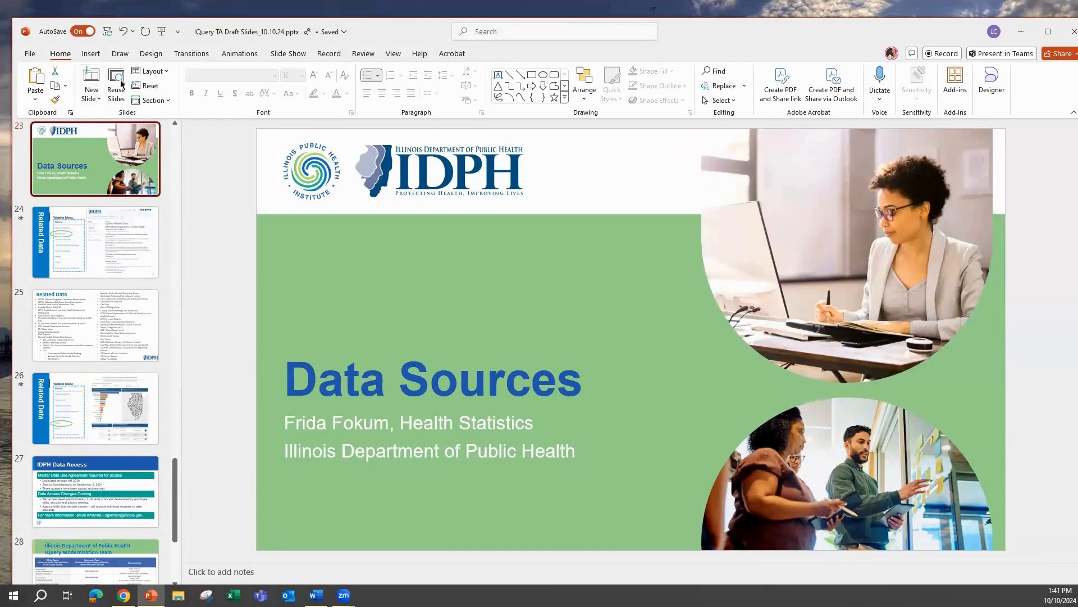
left_click(283, 54)
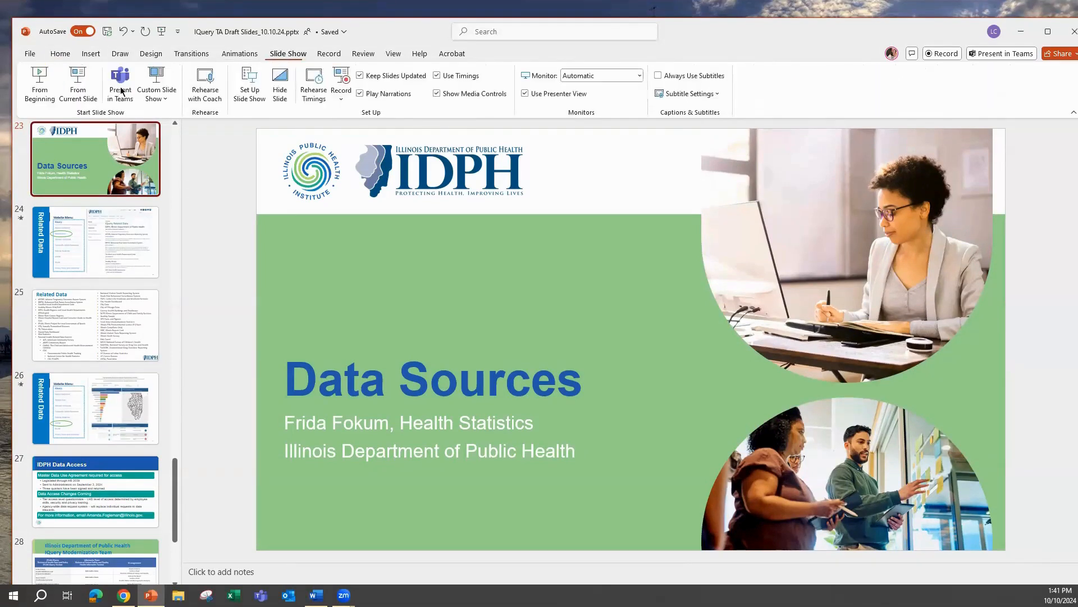
left_click(78, 84)
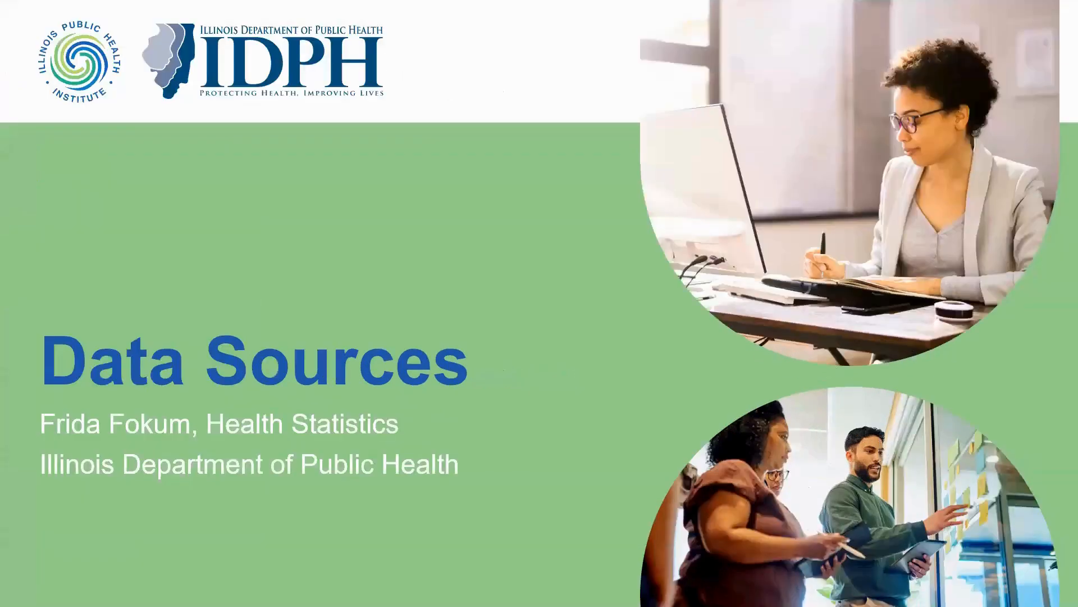
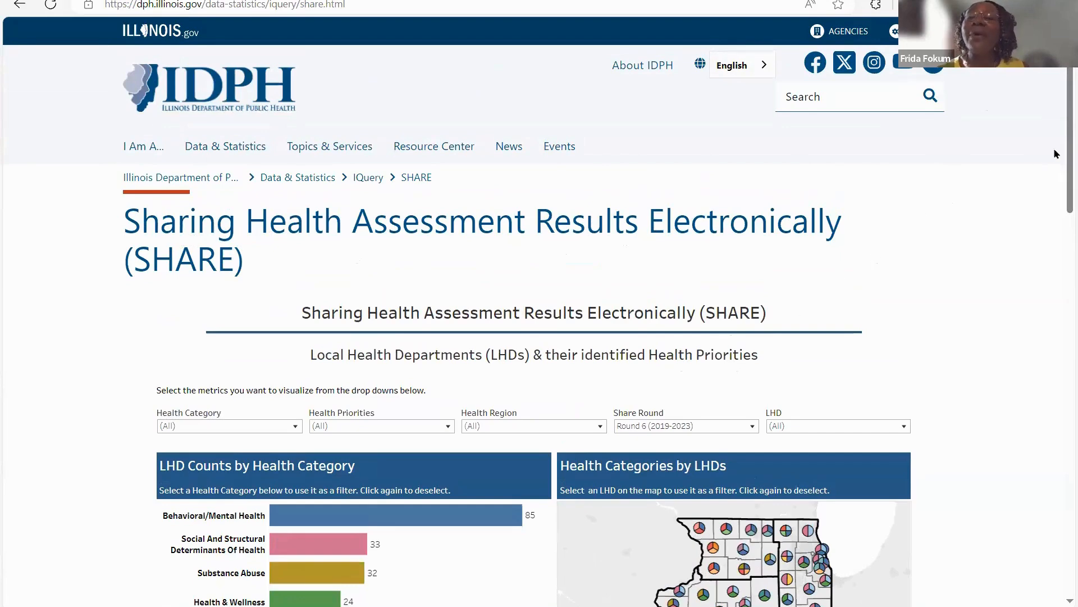
Step: Look over the SHARE page's category counts and LHD map, and check the available Share Round options
scroll(539, 314, "down", 3)
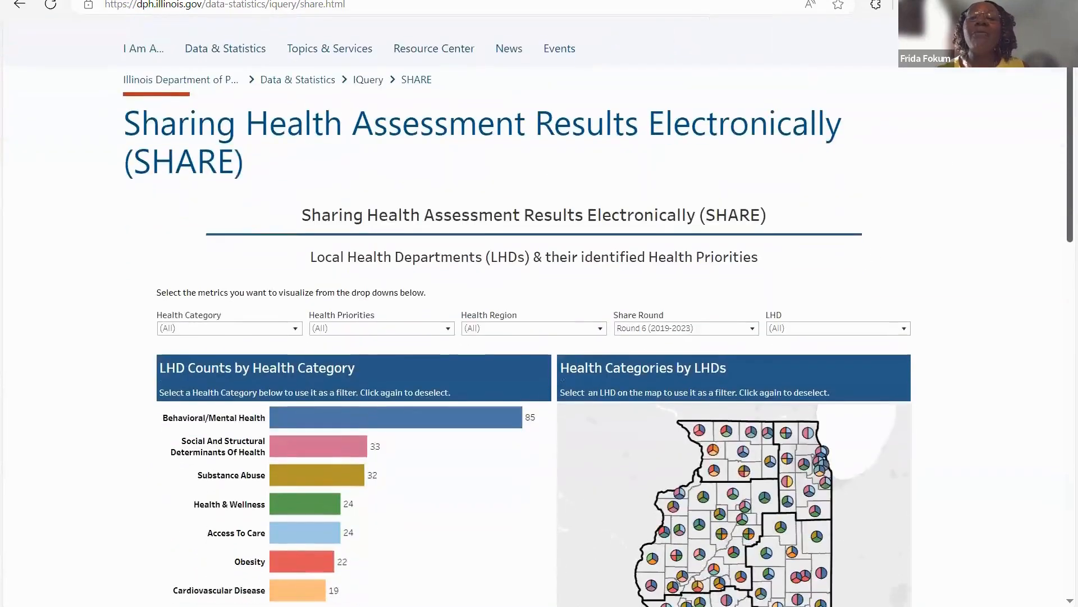
scroll(539, 314, "down", 2)
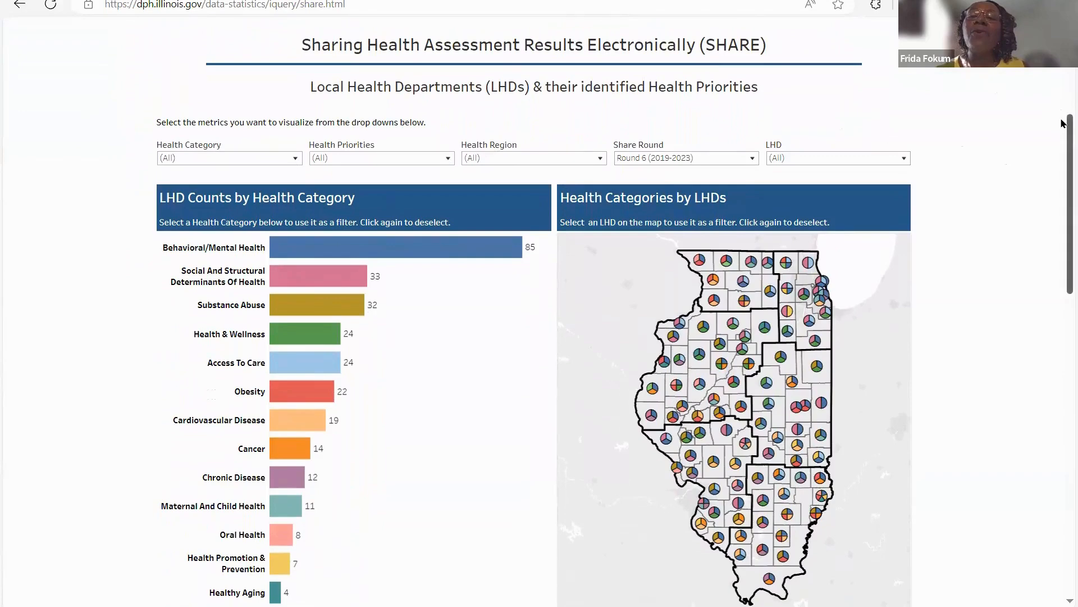
left_click_drag(1061, 123, 1061, 134)
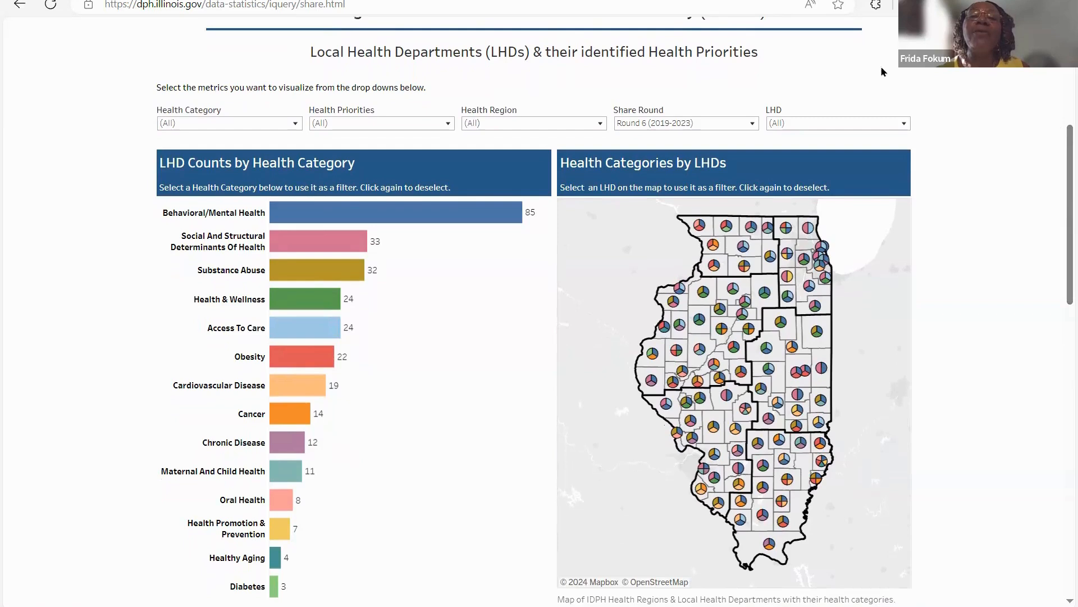
left_click(753, 124)
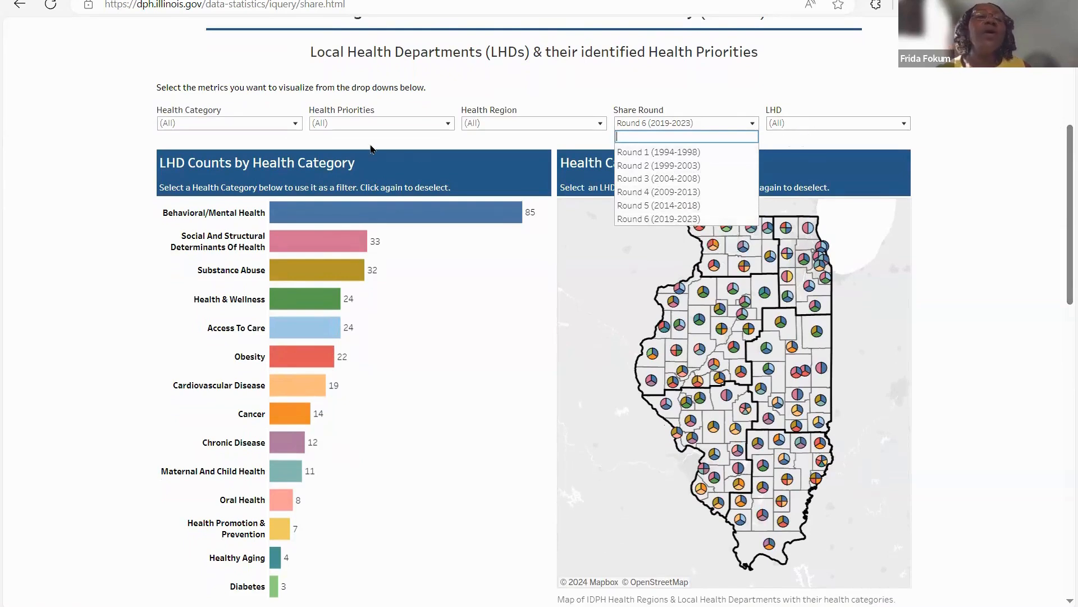
left_click(275, 63)
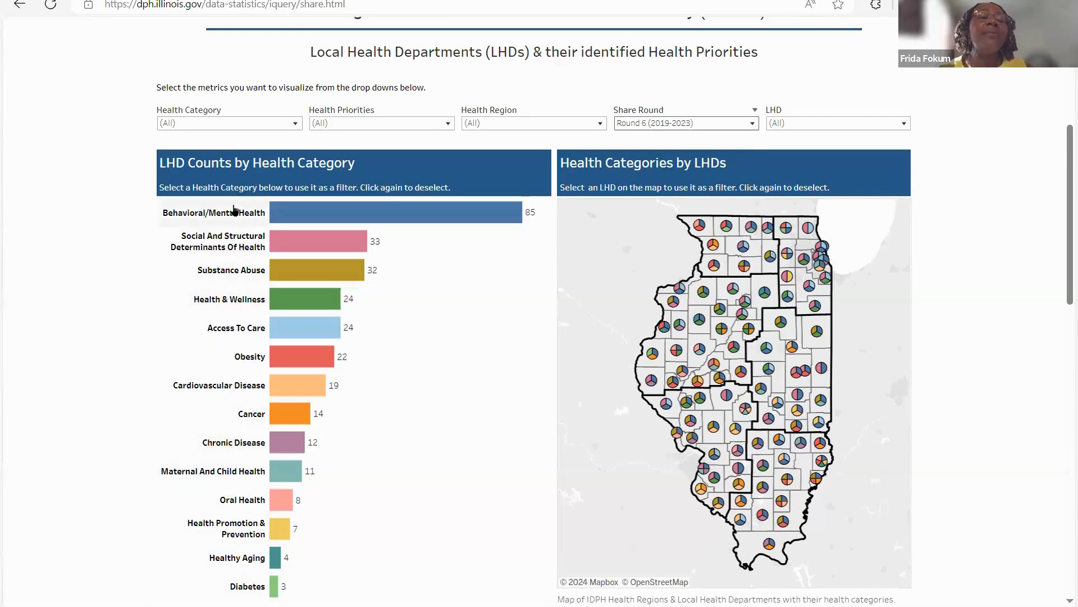
Step: Look over the Health Category, Health Priorities and Health Region filter options on the SHARE dashboard
left_click(295, 125)
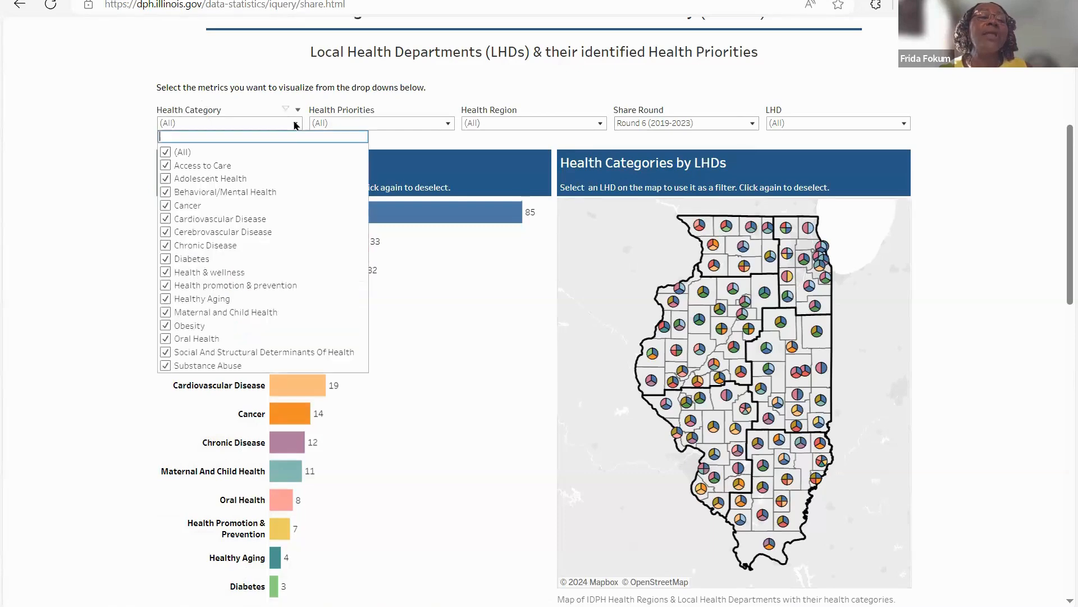
left_click(450, 125)
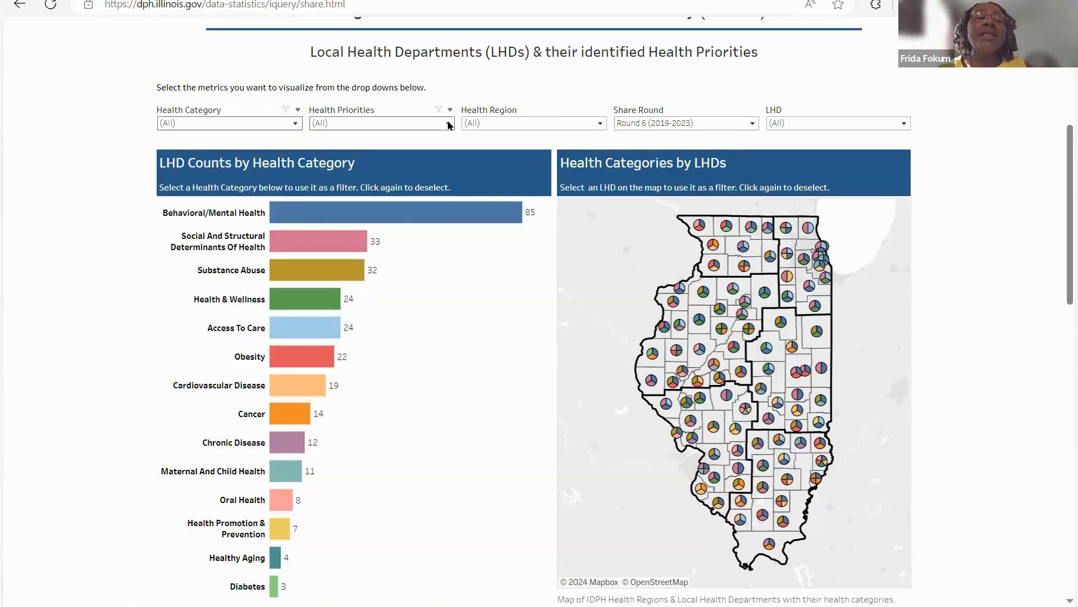
left_click(449, 125)
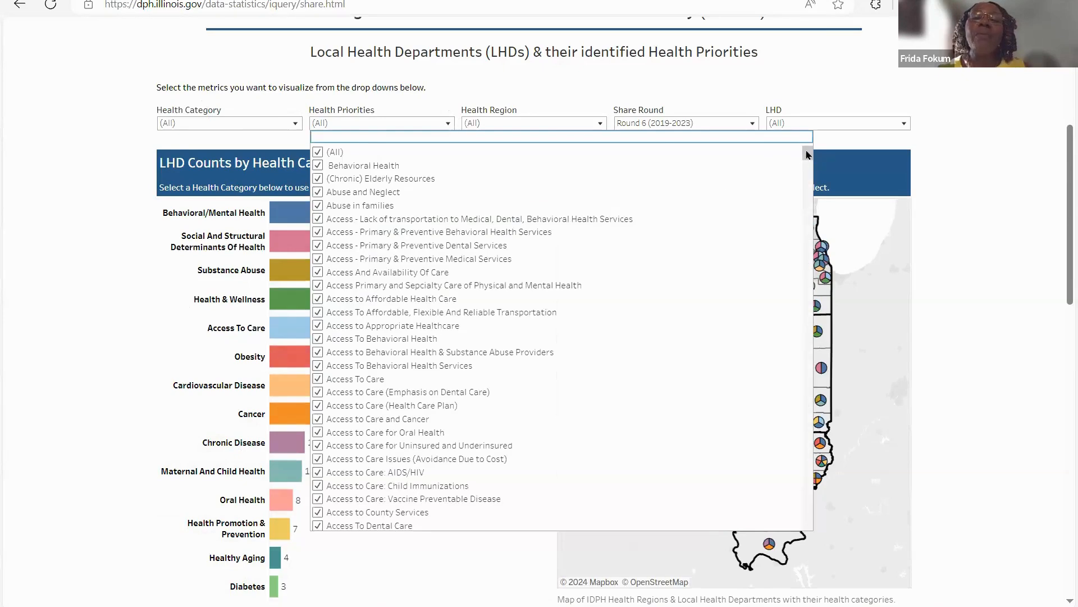
mouse_move(812, 156)
left_mouse_down()
mouse_move(821, 269)
mouse_move(806, 137)
left_mouse_up()
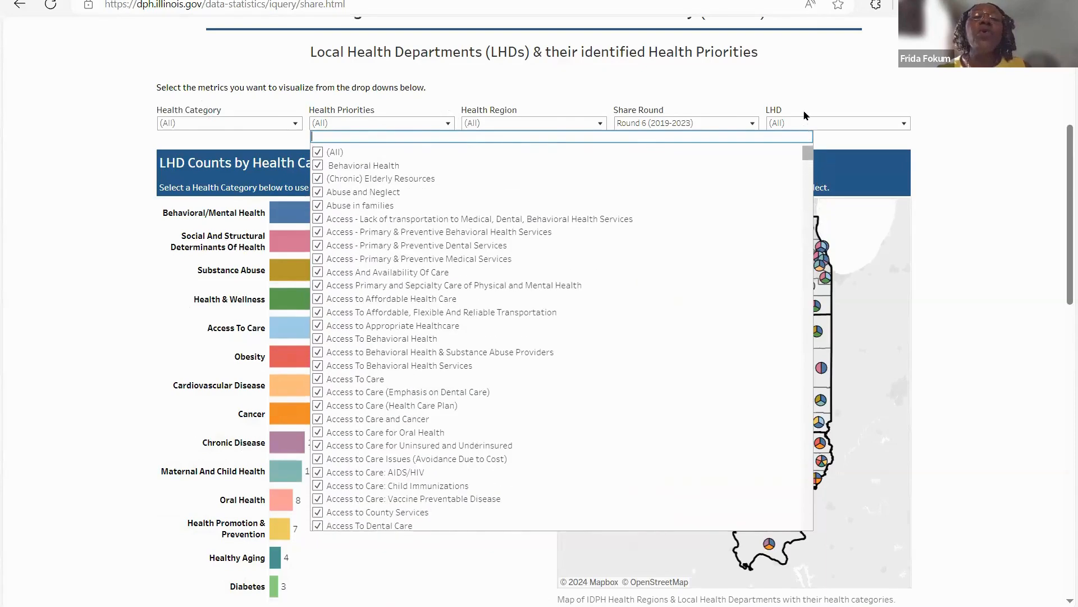
left_click(600, 125)
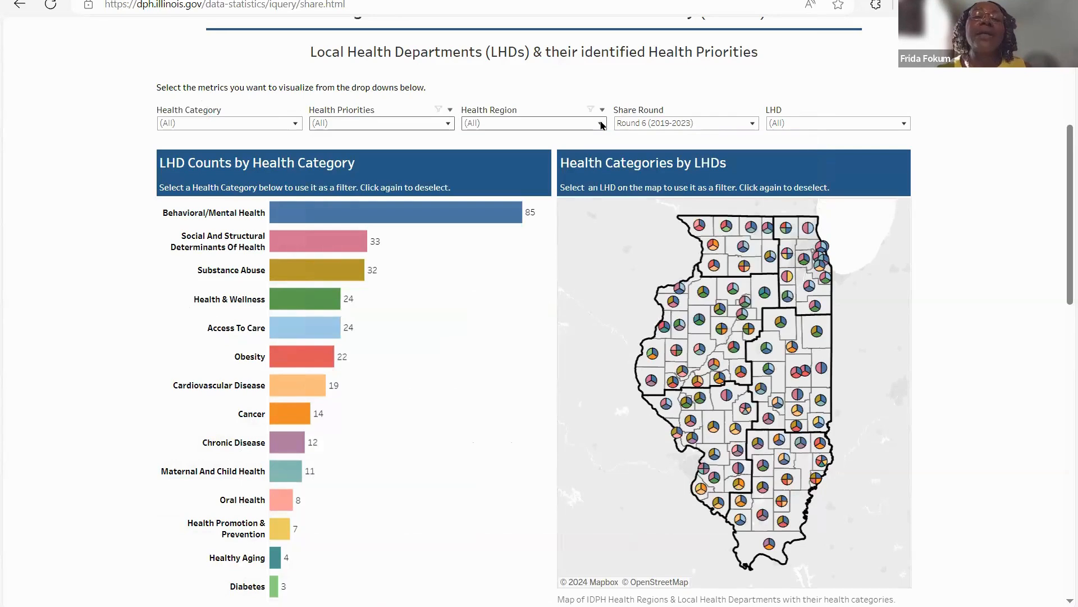
left_click(601, 124)
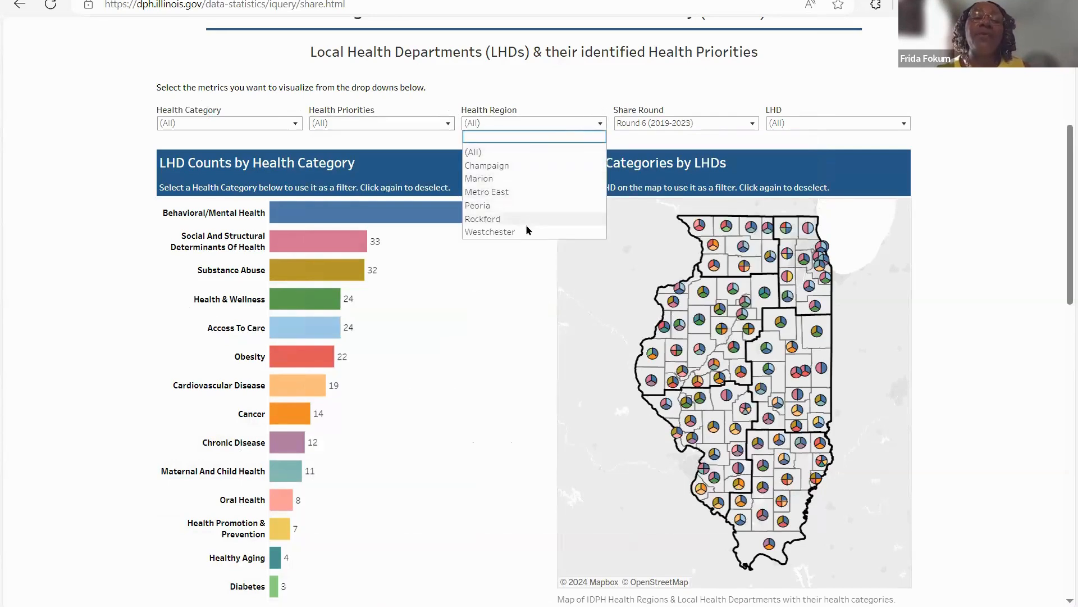
Step: Check the Share Round options, choose Round 6 (2019-2023), and look through the list of local health departments
left_click(753, 125)
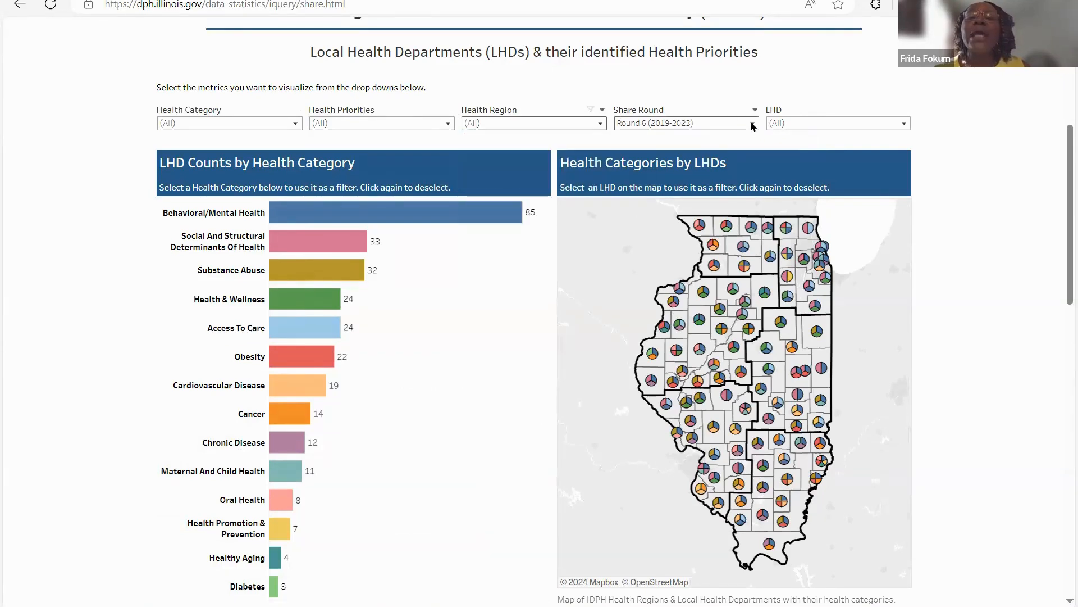
left_click(753, 125)
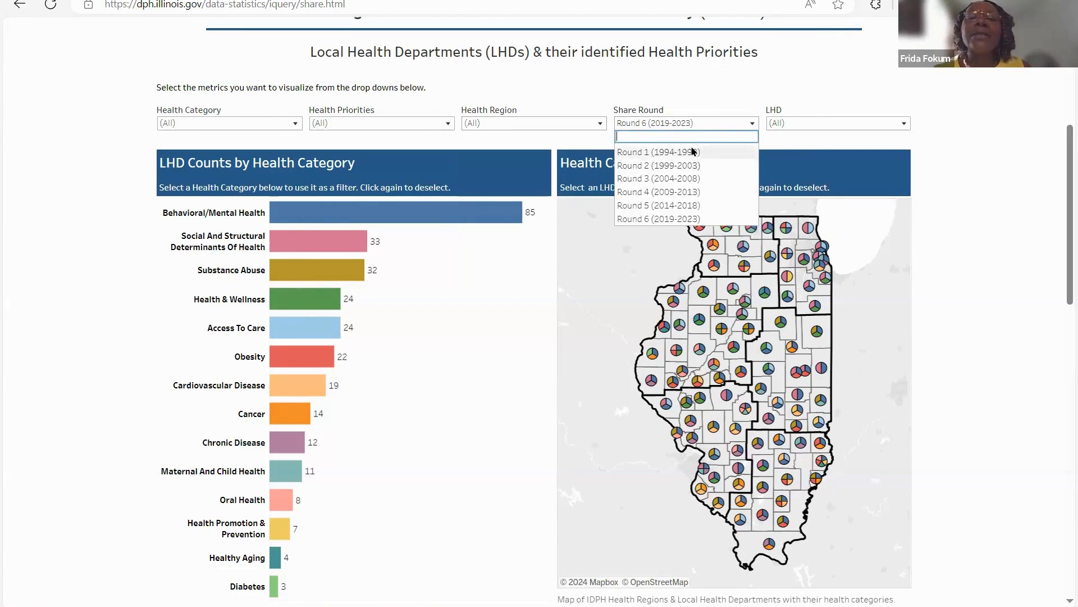
left_click(681, 219)
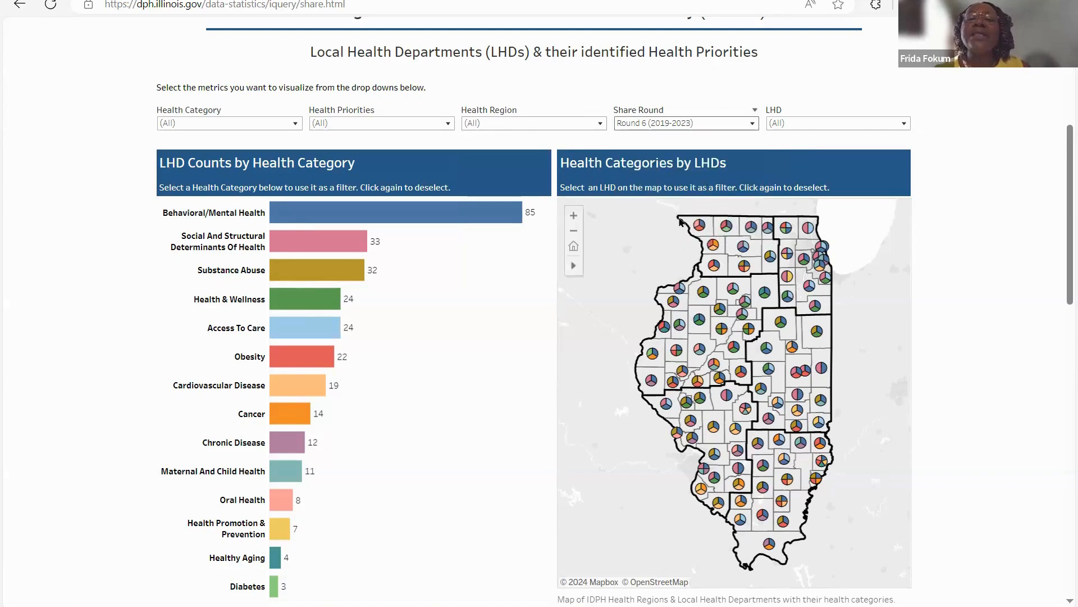
left_click(905, 124)
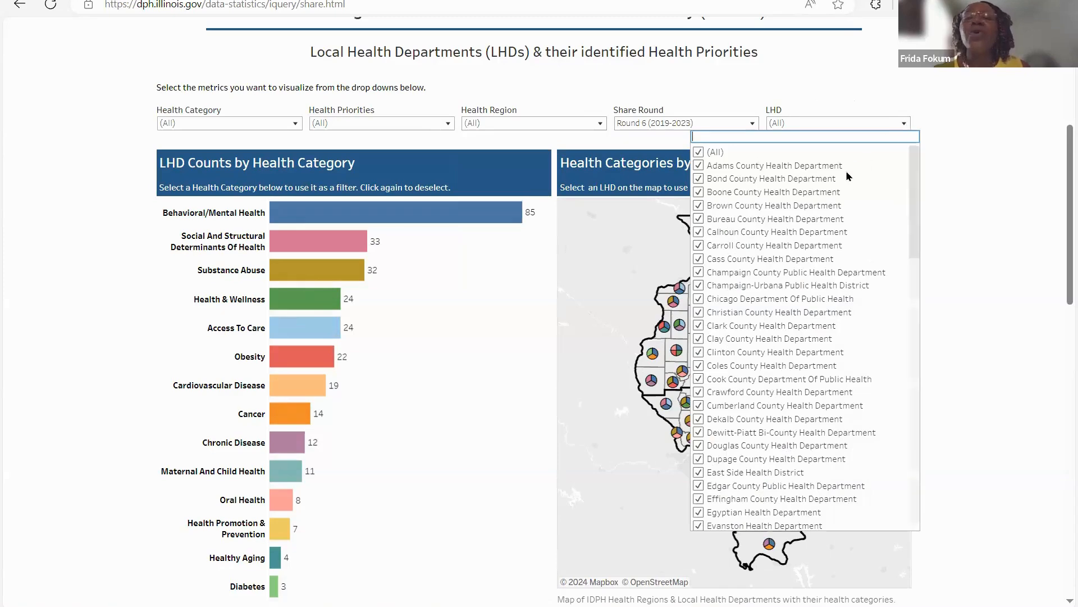
left_click_drag(914, 217, 907, 142)
left_click(858, 84)
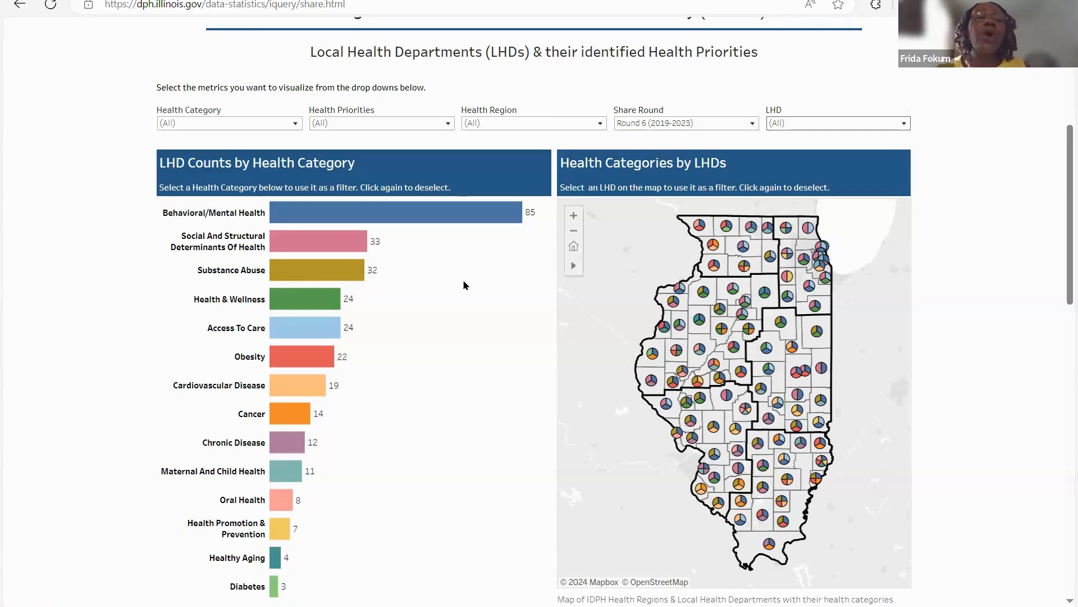
Step: Filter the dashboard by the Behavioral/Mental Health category and view health department details on the Illinois map
mouse_move(215, 234)
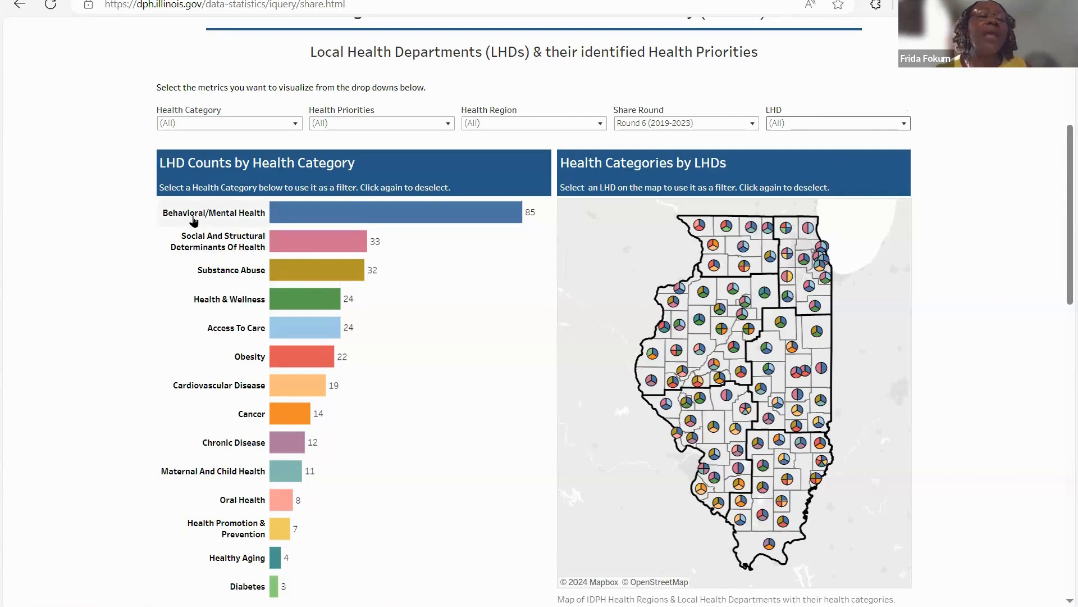
mouse_move(348, 216)
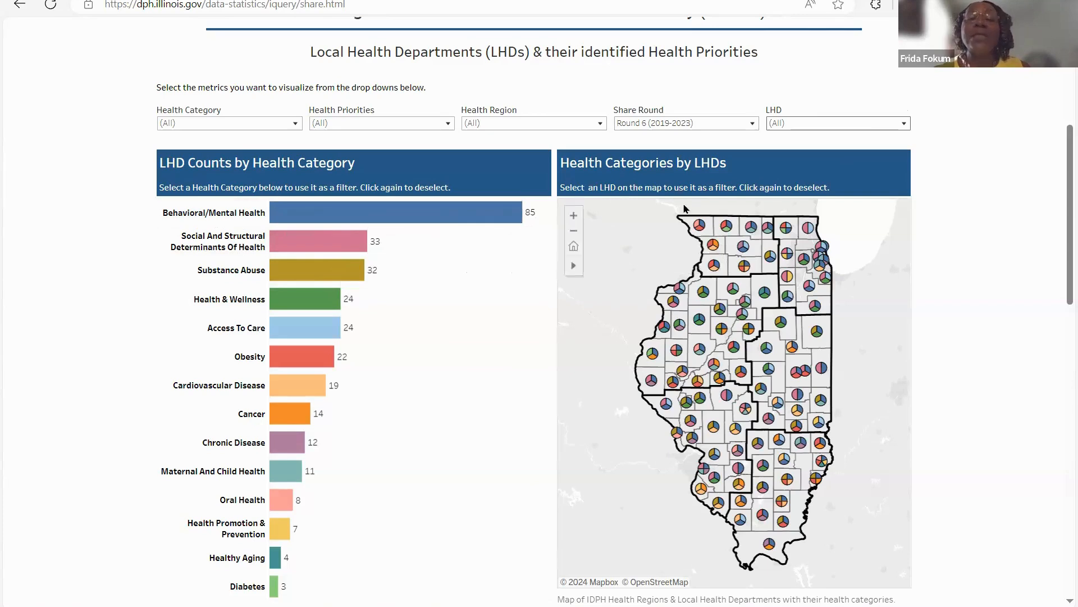
mouse_move(397, 219)
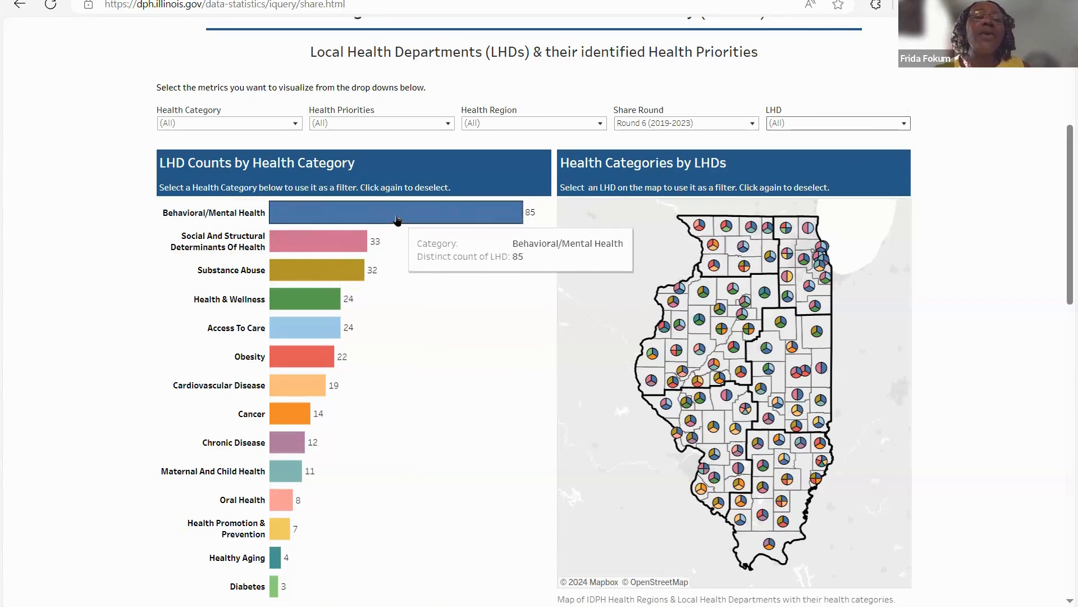
left_click(397, 219)
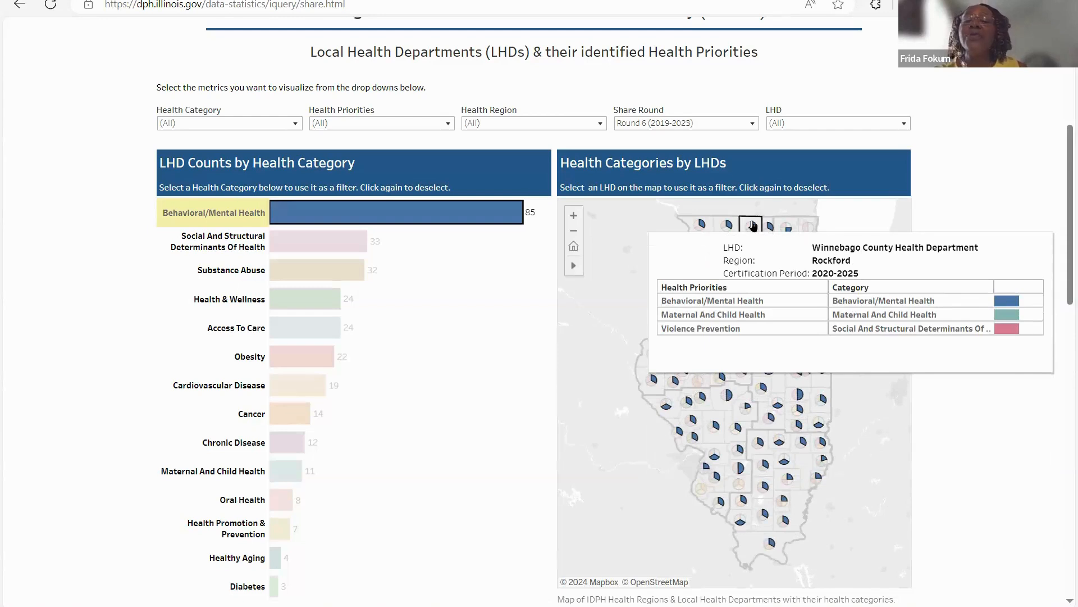
mouse_move(737, 352)
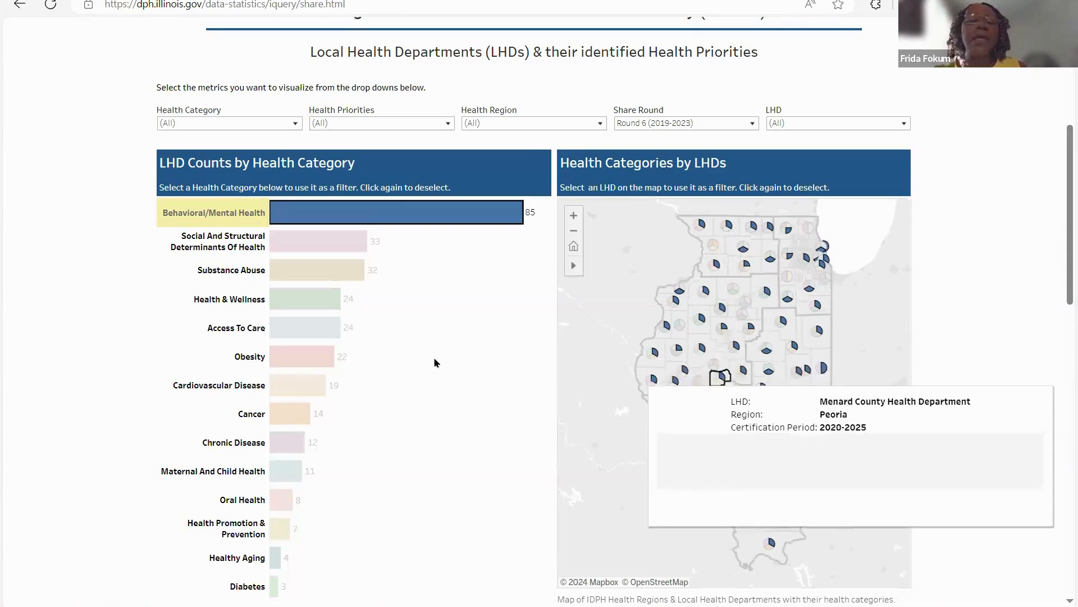
Step: Examine the category priorities and LHD priorities tables for Behavioral/Mental Health
left_click_drag(1062, 146, 1062, 244)
scroll(574, 178, "down", 3)
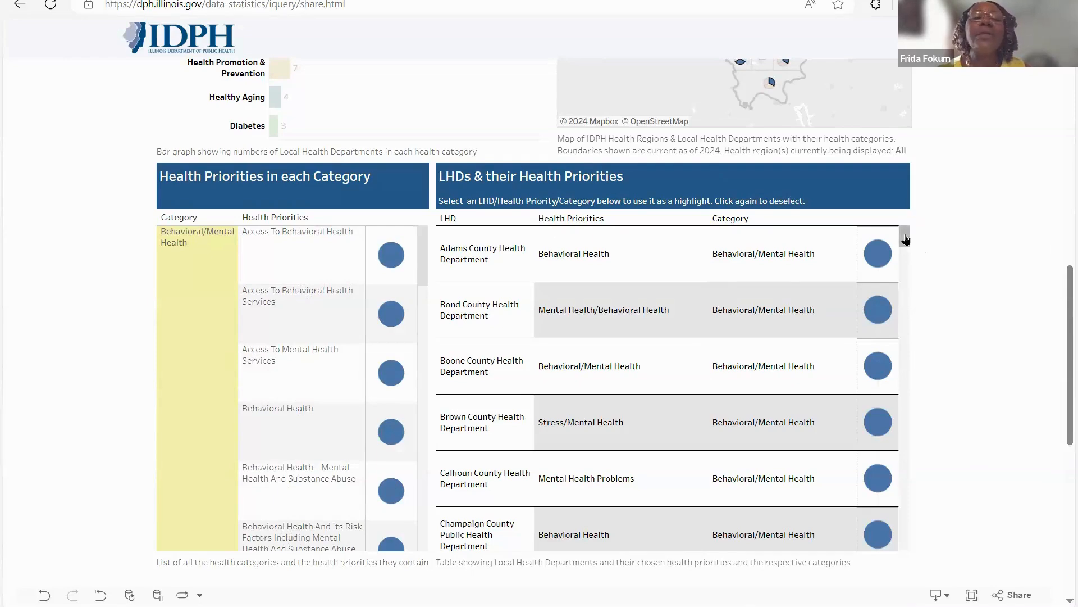
left_click_drag(906, 239, 907, 203)
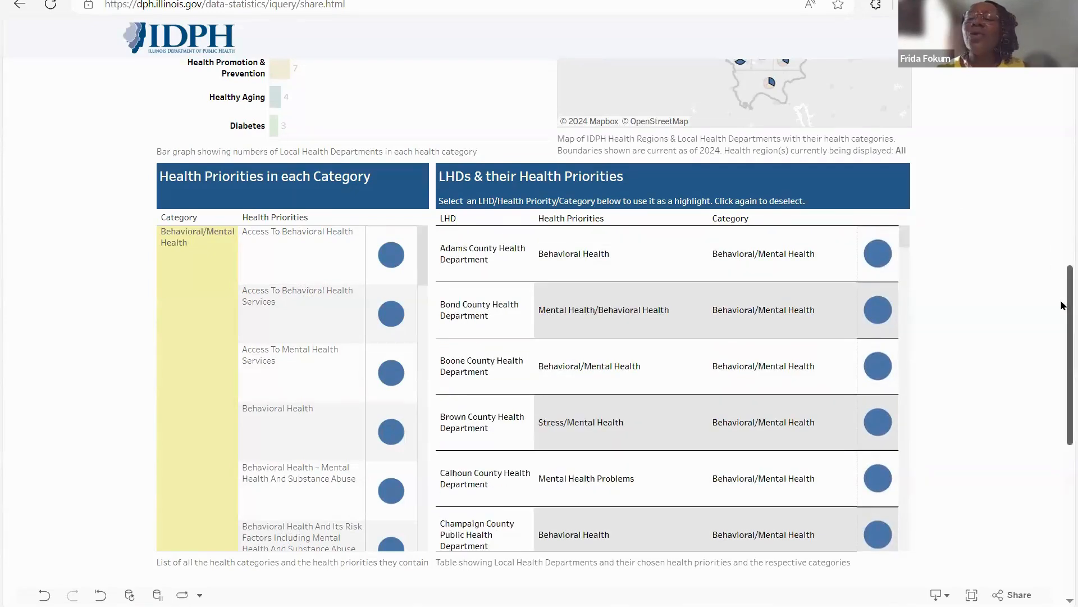
Step: Try Social And Structural Determinants Of Health as the category filter, and switch it to Substance Abuse
left_click_drag(1063, 301, 1043, 195)
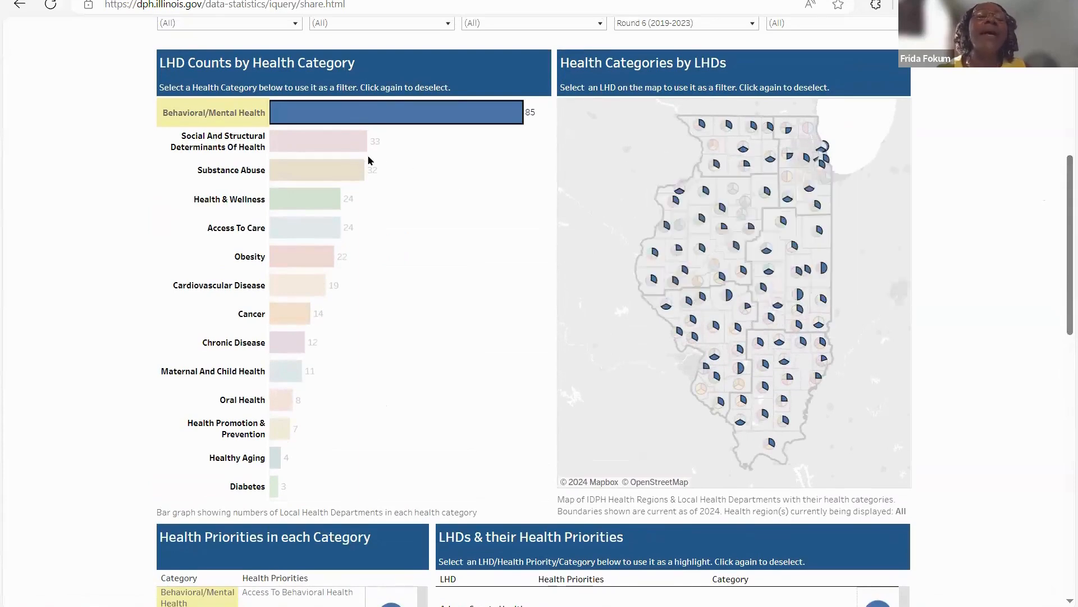
mouse_move(372, 142)
left_click(337, 143)
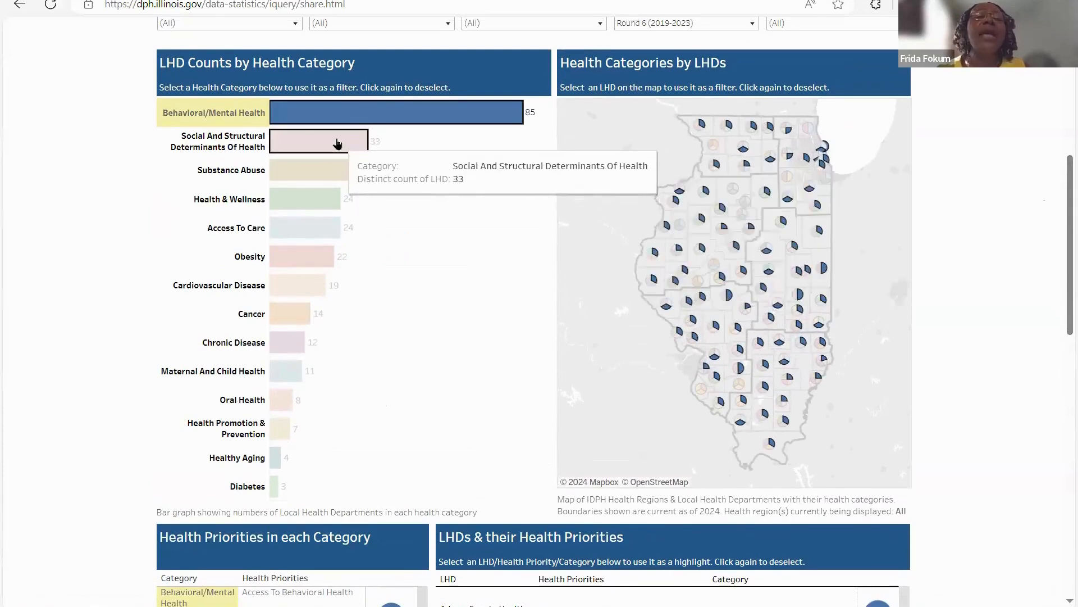
left_click(309, 179)
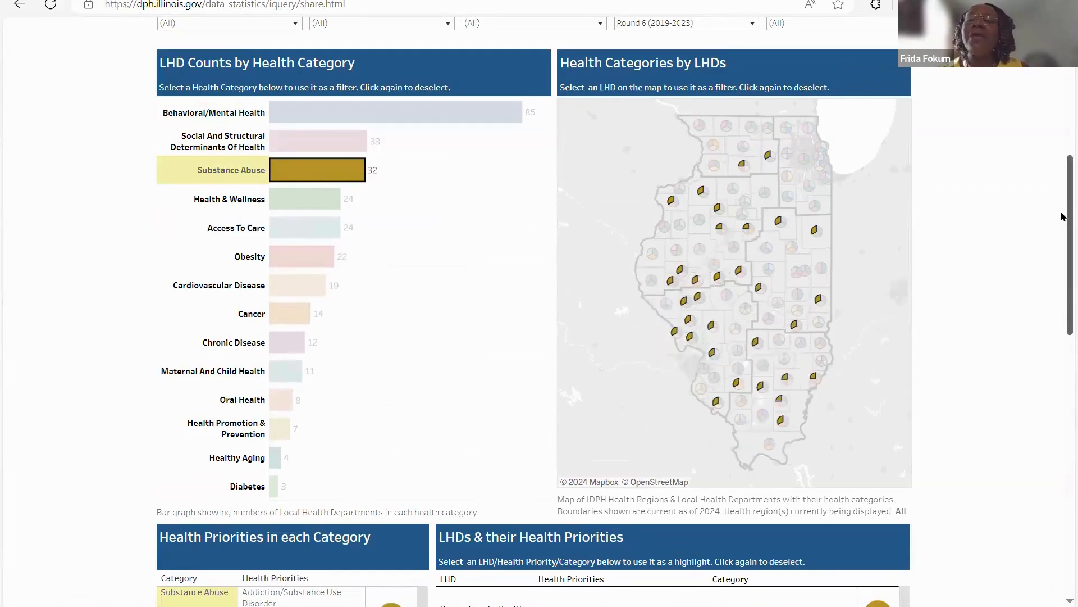
Step: Examine the health priorities tables for Substance Abuse and return to the start of the SHARE page
left_click_drag(1069, 227, 1070, 330)
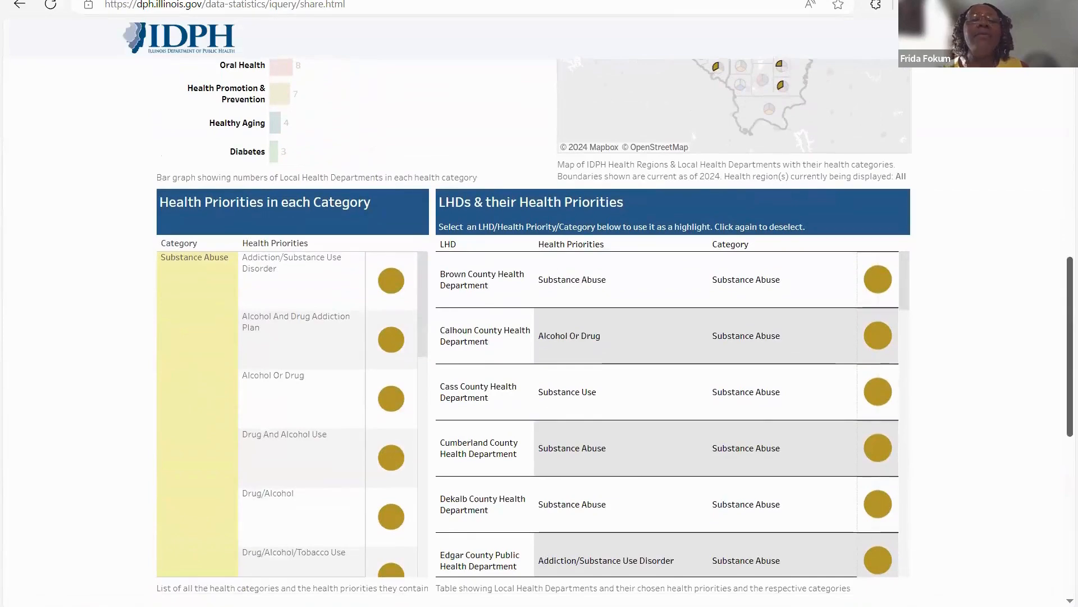
scroll(1063, 254, "up", 3)
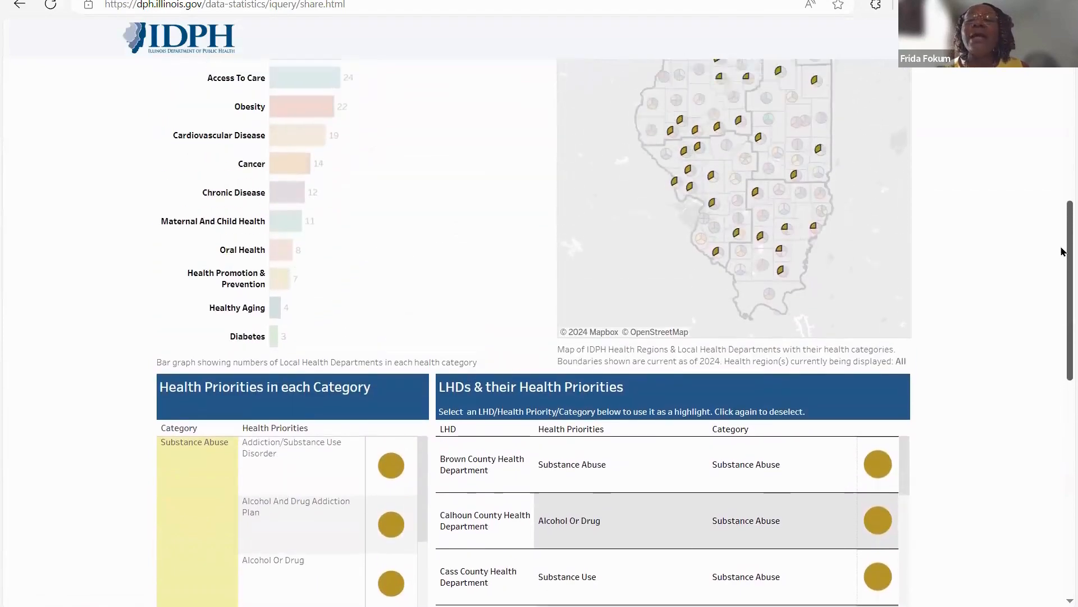
scroll(1064, 254, "up", 8)
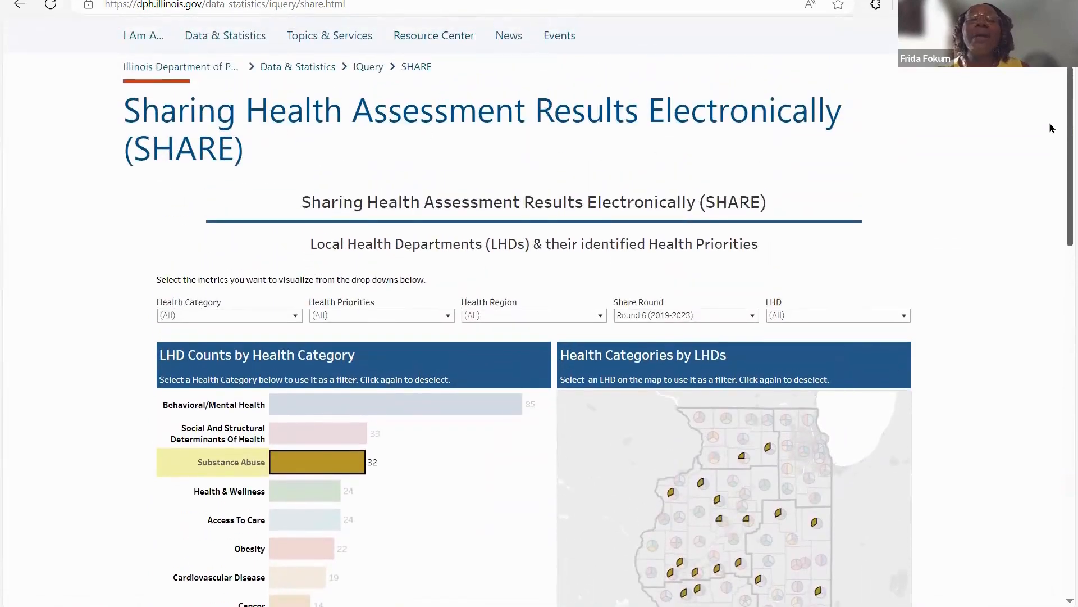
scroll(1050, 124, "up", 1)
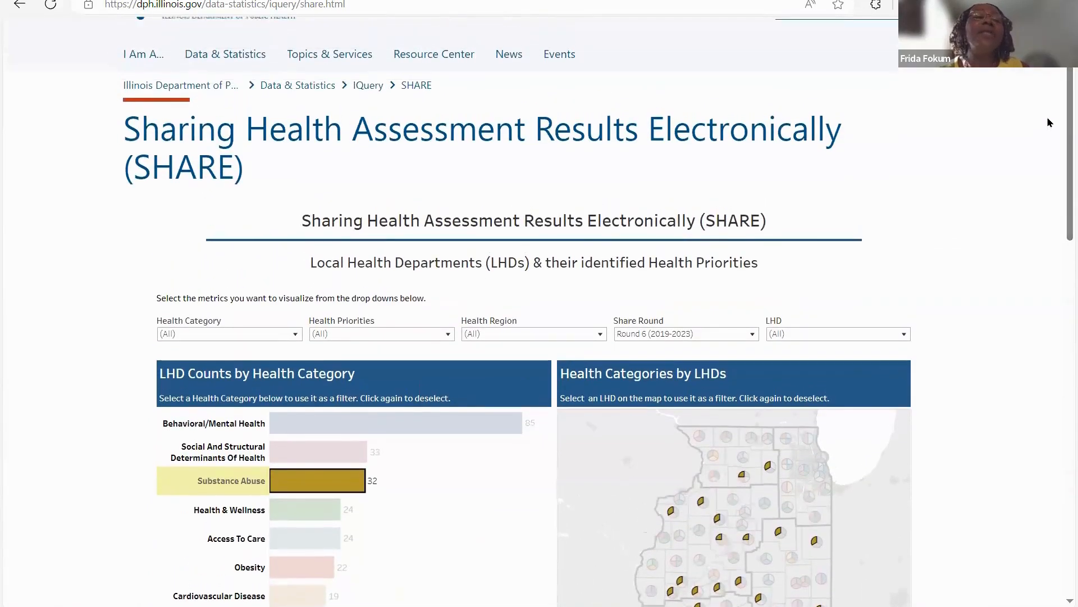